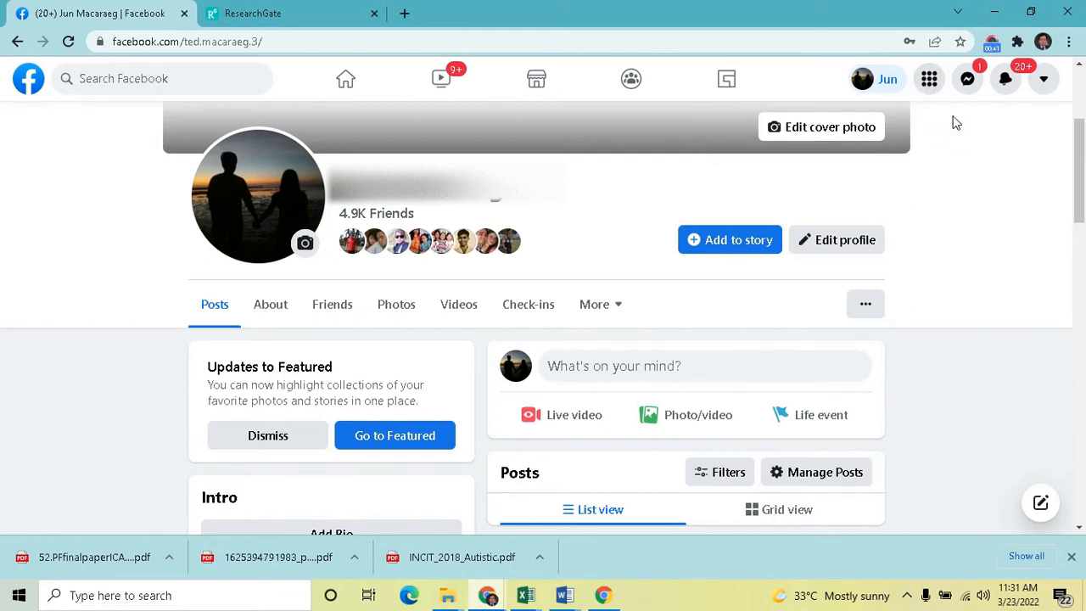
Go to the Pages you manage and open the My Business page
{"action": "left_click", "coordinate": [929, 80]}
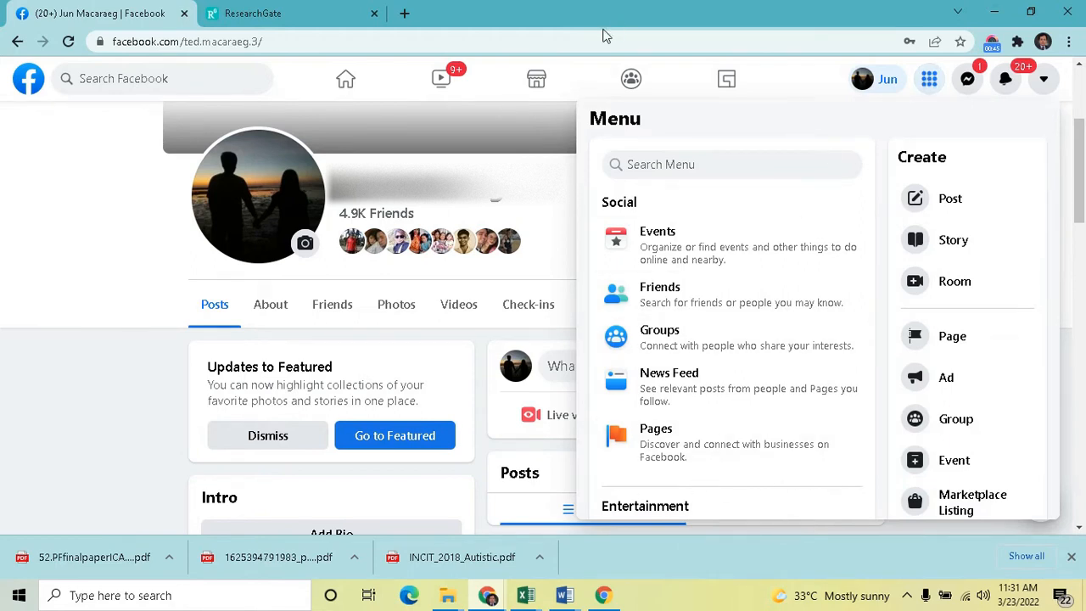
{"action": "left_click", "coordinate": [686, 447]}
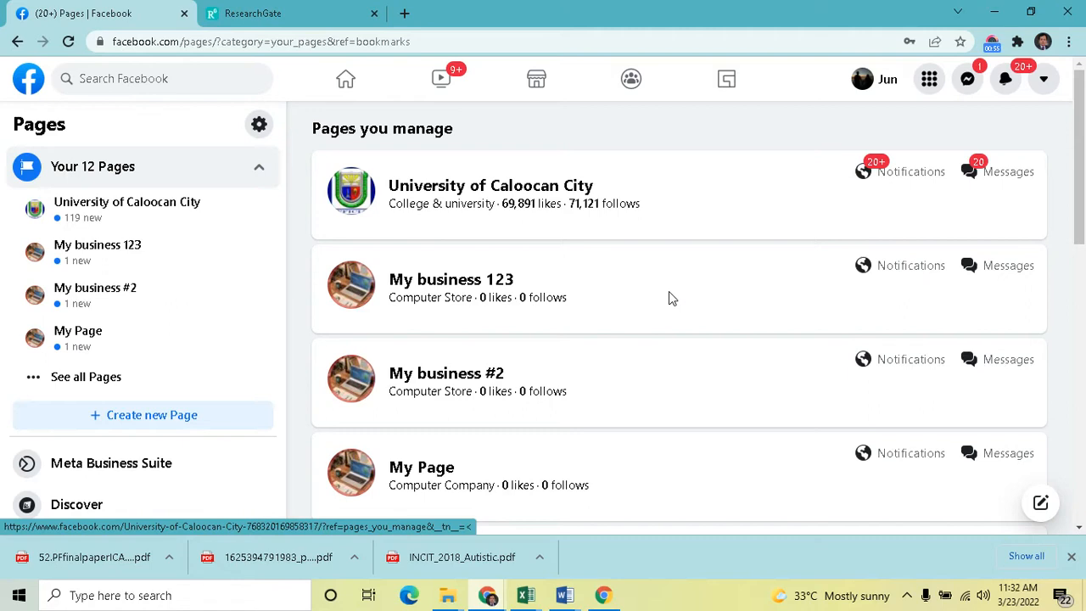
{"action": "scroll", "coordinate": [669, 296], "scroll_direction": "down", "scroll_amount": 2}
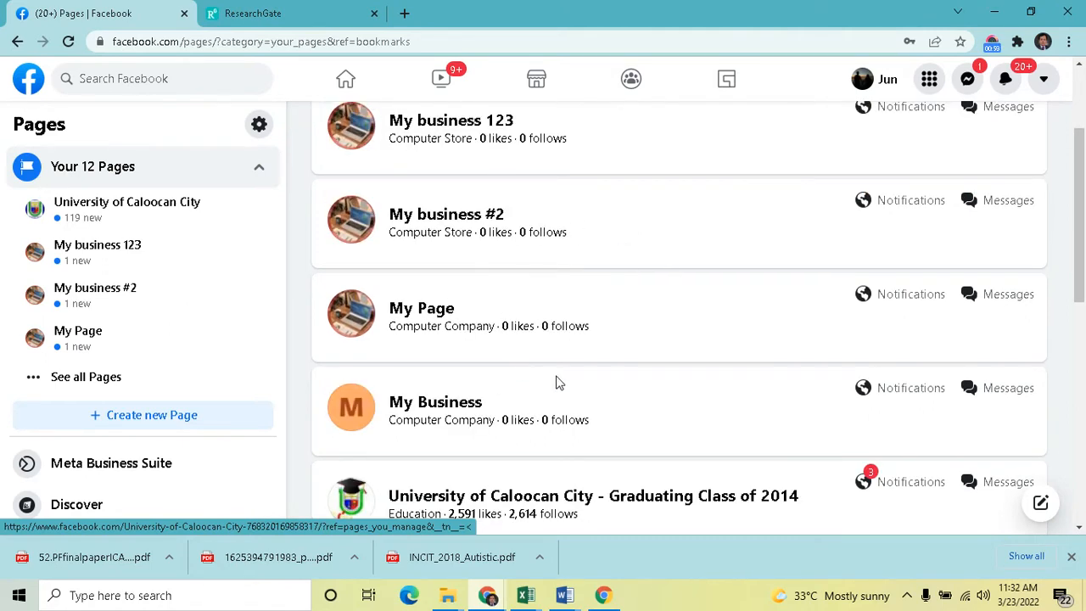
{"action": "scroll", "coordinate": [574, 285], "scroll_direction": "down", "scroll_amount": 1}
{"action": "scroll", "coordinate": [560, 301], "scroll_direction": "up", "scroll_amount": 1}
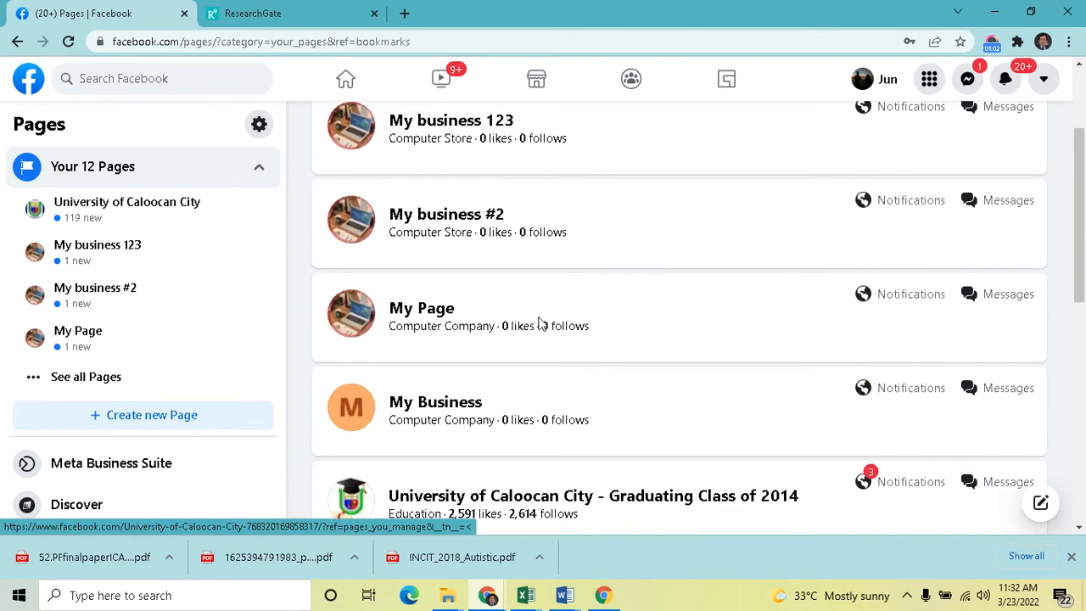
{"action": "left_click", "coordinate": [442, 410]}
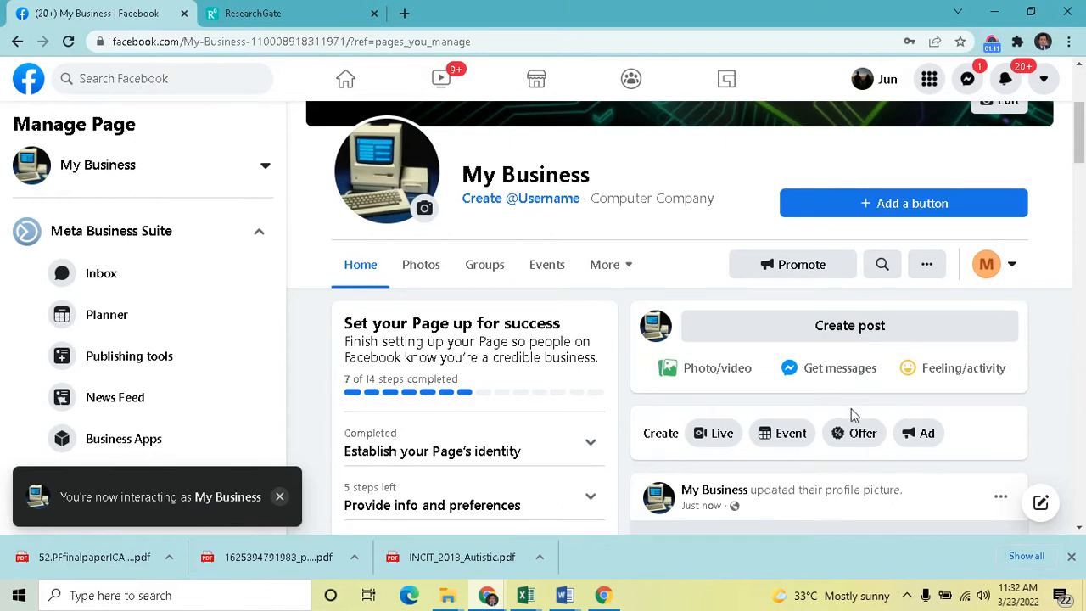
Look over the My Business page setup panel and the Manage Page sidebar options
{"action": "scroll", "coordinate": [1043, 331], "scroll_direction": "up", "scroll_amount": 3}
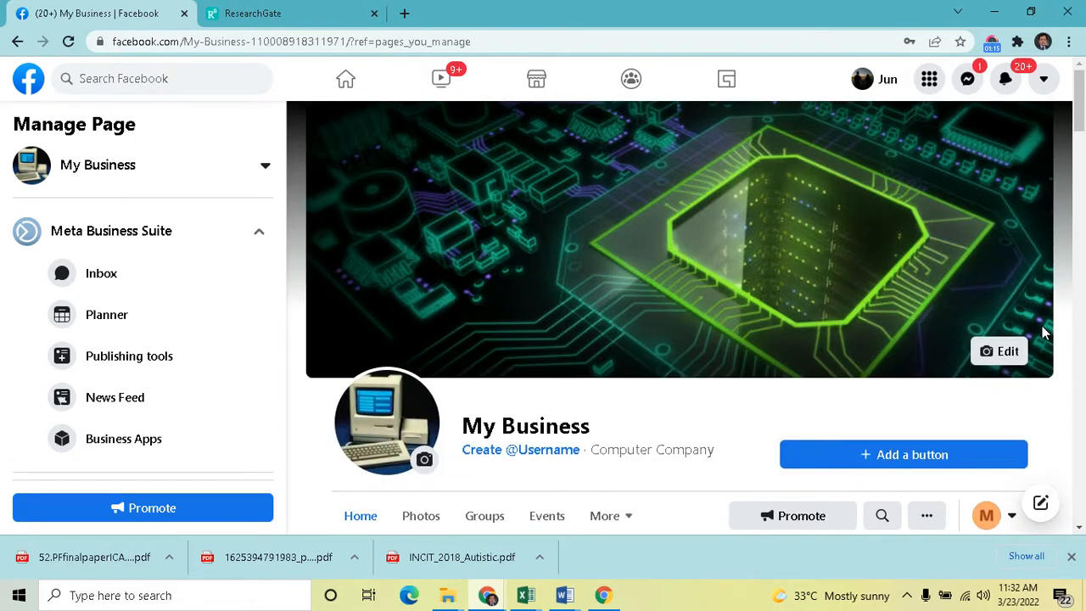
{"action": "scroll", "coordinate": [1033, 302], "scroll_direction": "down", "scroll_amount": 3}
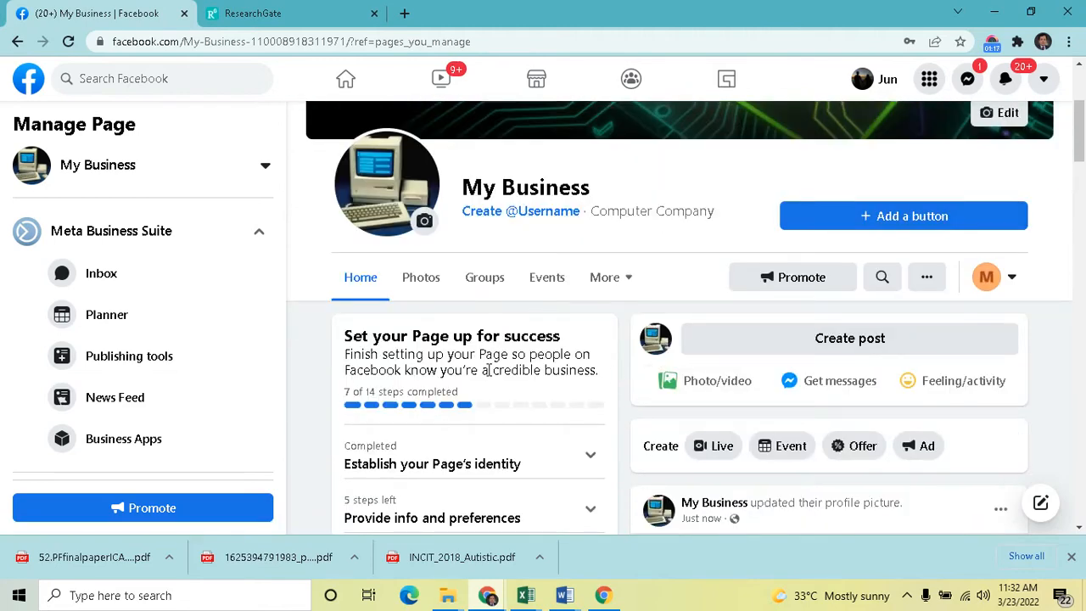
{"action": "scroll", "coordinate": [501, 377], "scroll_direction": "down", "scroll_amount": 3}
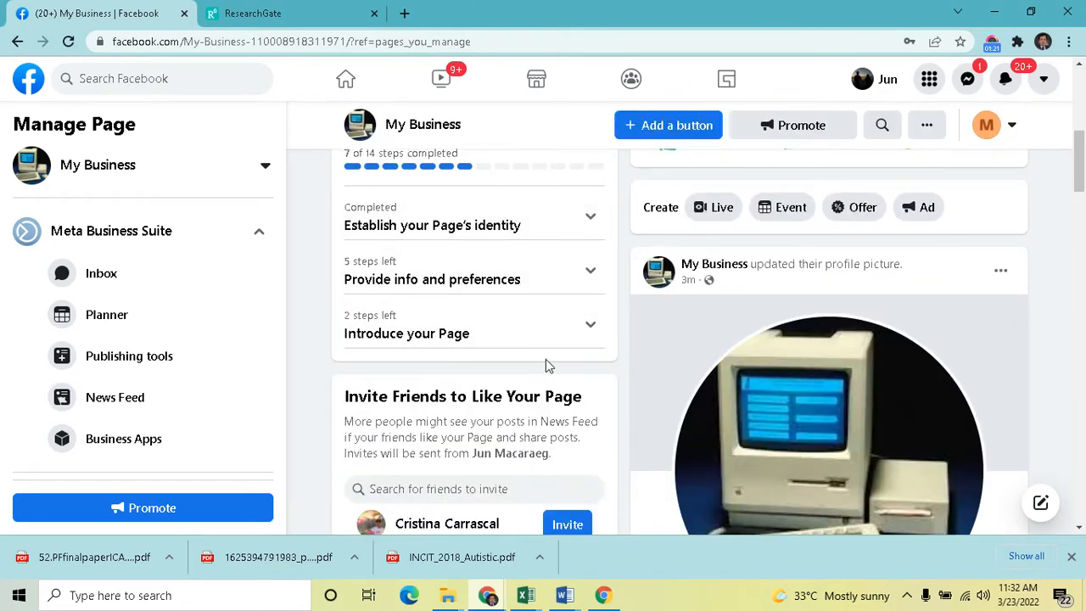
{"action": "scroll", "coordinate": [547, 365], "scroll_direction": "up", "scroll_amount": 1}
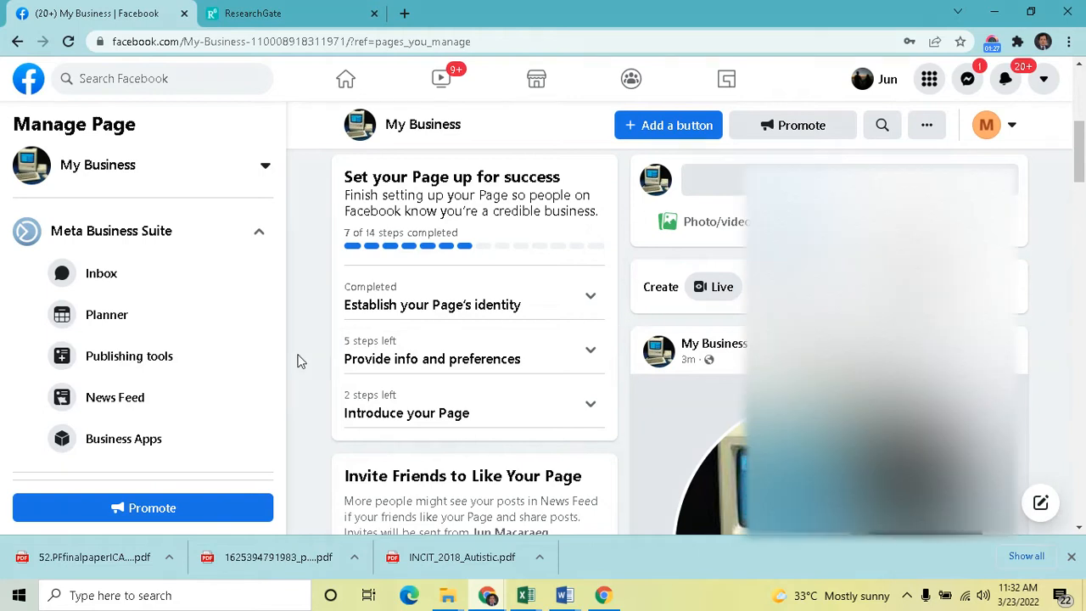
{"action": "scroll", "coordinate": [306, 373], "scroll_direction": "down", "scroll_amount": 1}
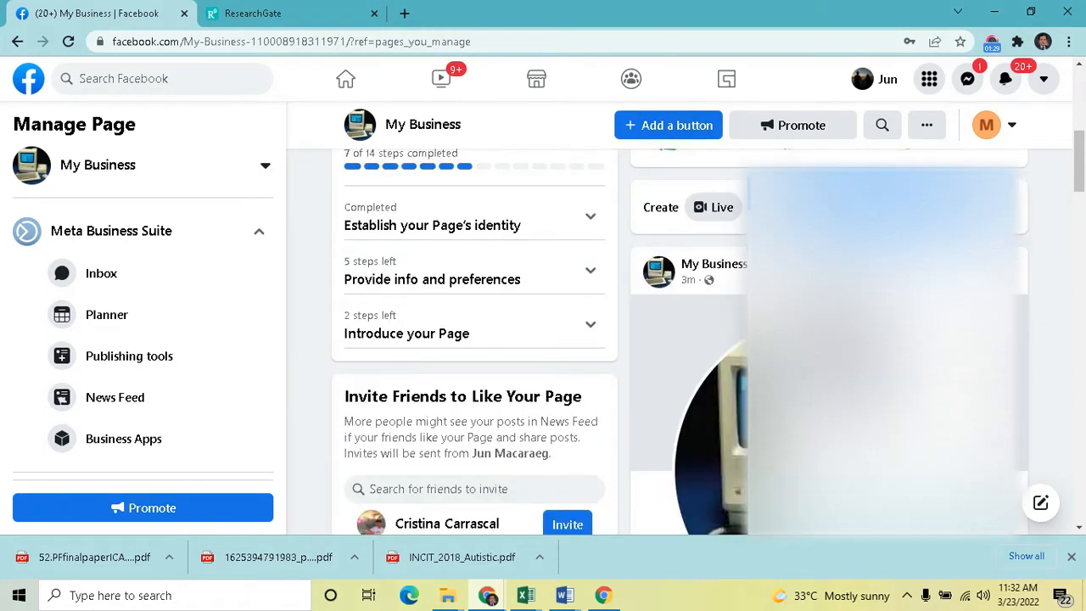
{"action": "left_click", "coordinate": [999, 193]}
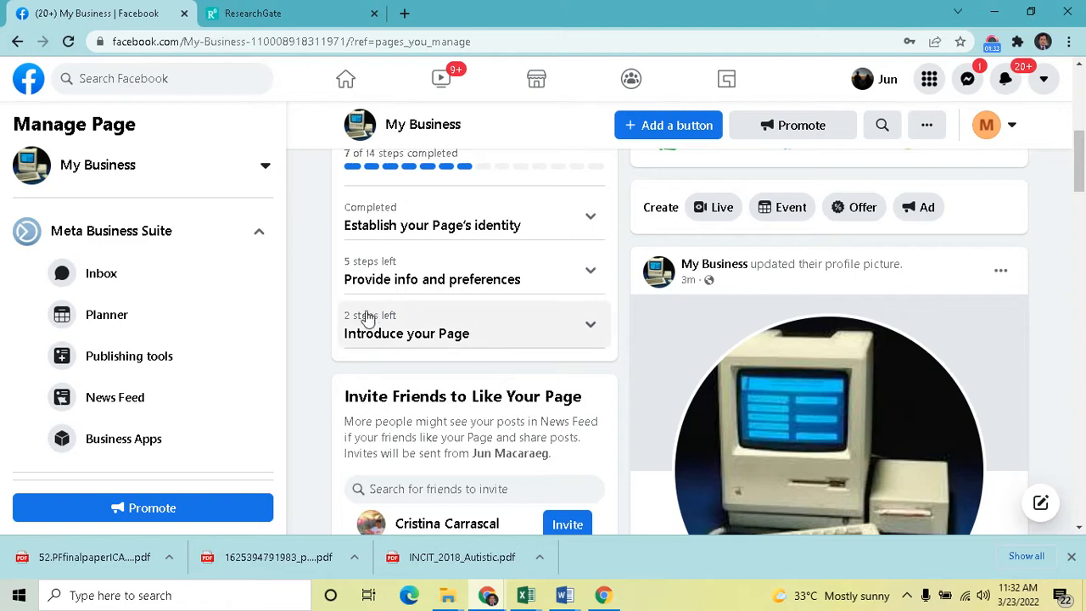
{"action": "scroll", "coordinate": [286, 405], "scroll_direction": "down", "scroll_amount": 2}
{"action": "scroll", "coordinate": [255, 424], "scroll_direction": "down", "scroll_amount": 1}
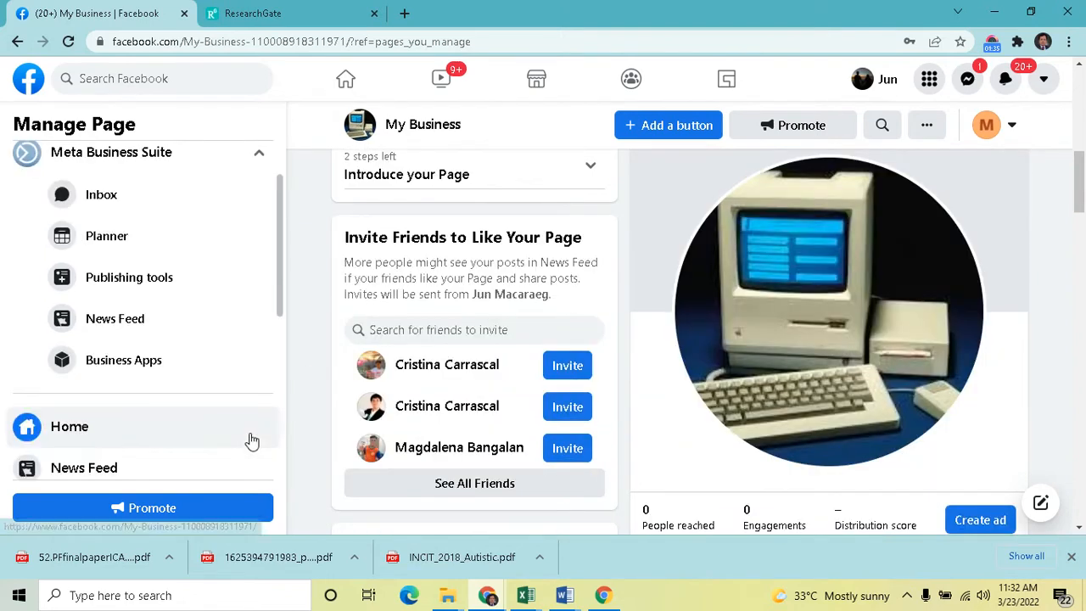
{"action": "scroll", "coordinate": [192, 356], "scroll_direction": "down", "scroll_amount": 2}
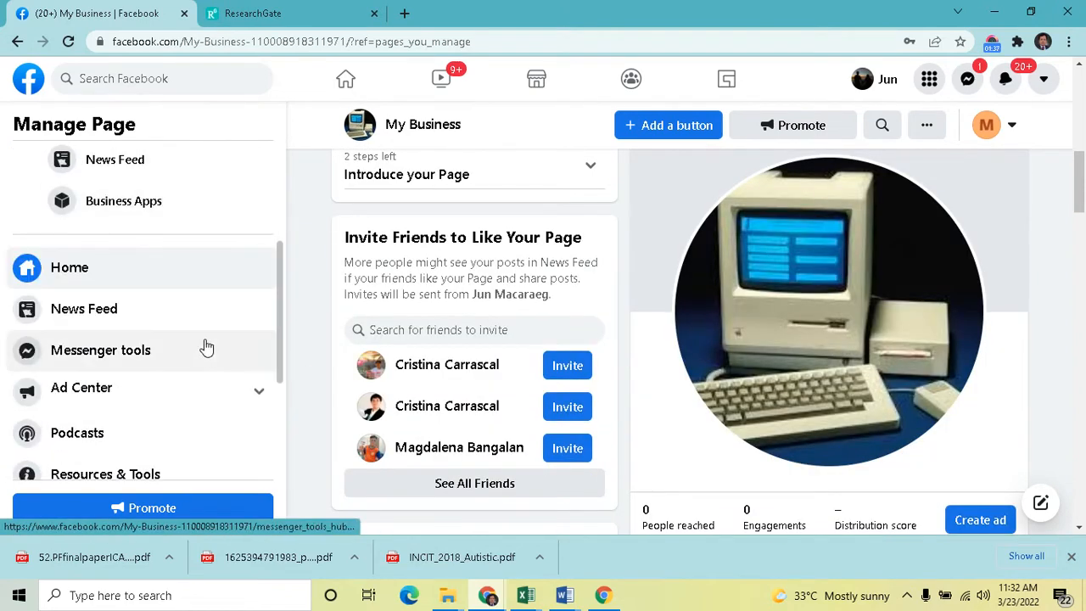
{"action": "scroll", "coordinate": [206, 347], "scroll_direction": "down", "scroll_amount": 3}
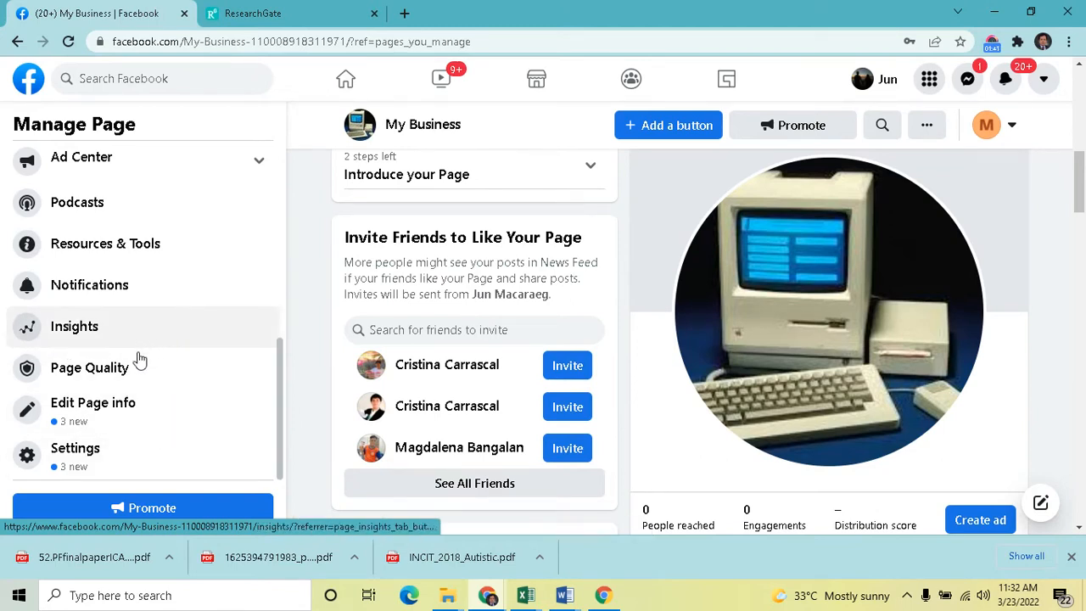
Open the full Edit Page info view, review its sections, and return to the page
{"action": "left_click", "coordinate": [108, 419]}
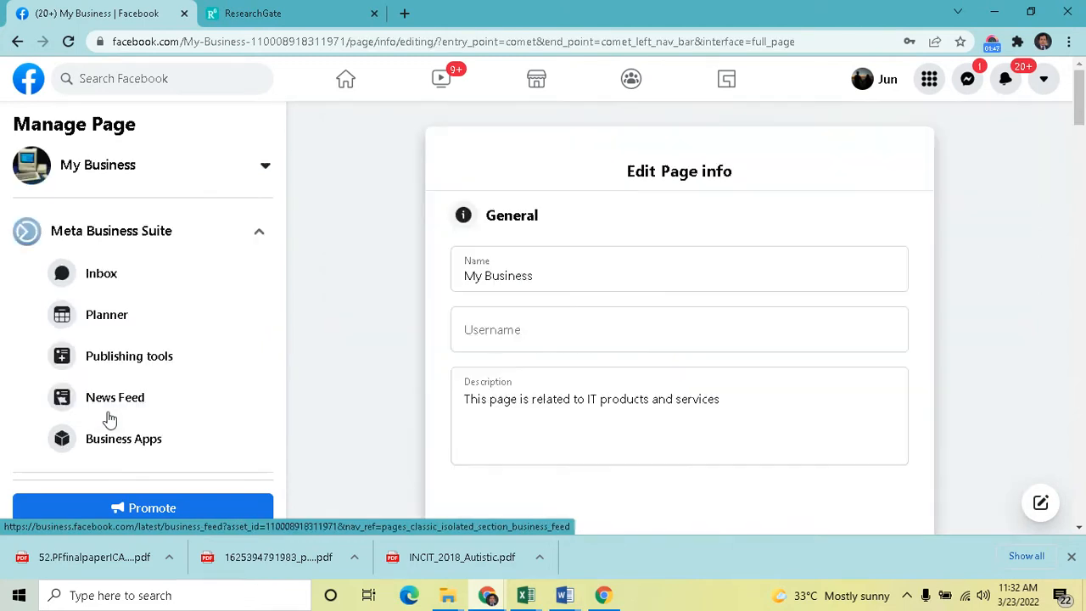
{"action": "scroll", "coordinate": [919, 257], "scroll_direction": "down", "scroll_amount": 8}
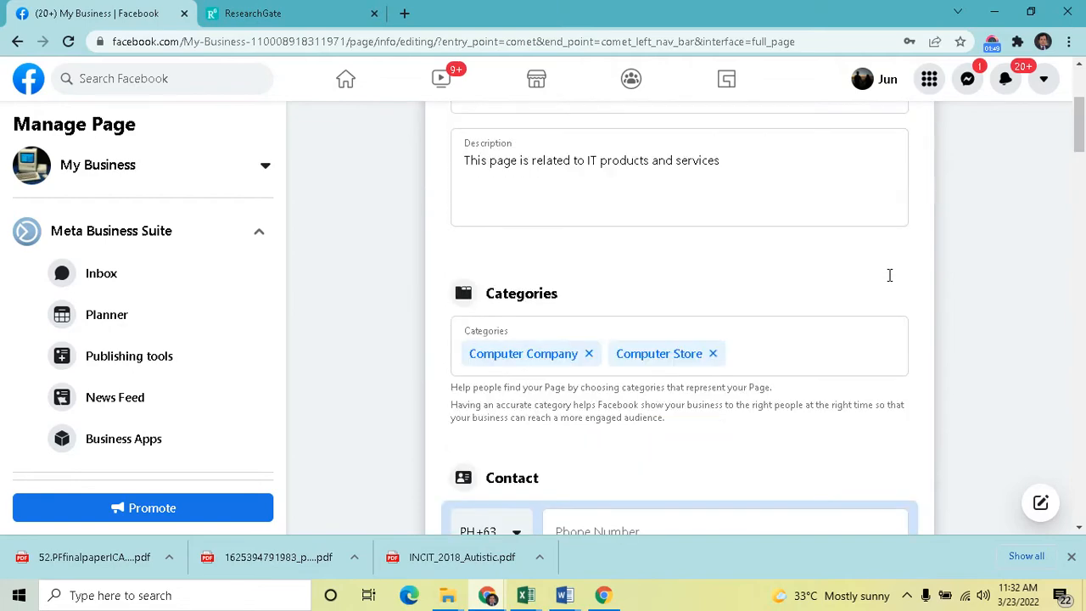
{"action": "scroll", "coordinate": [890, 274], "scroll_direction": "down", "scroll_amount": 15}
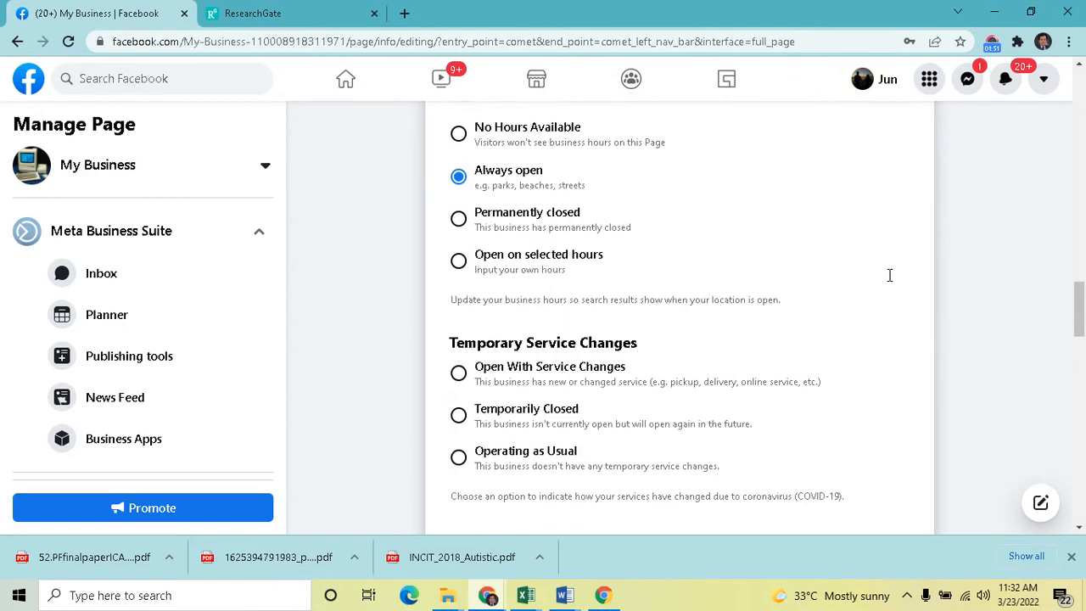
{"action": "scroll", "coordinate": [889, 274], "scroll_direction": "down", "scroll_amount": 10}
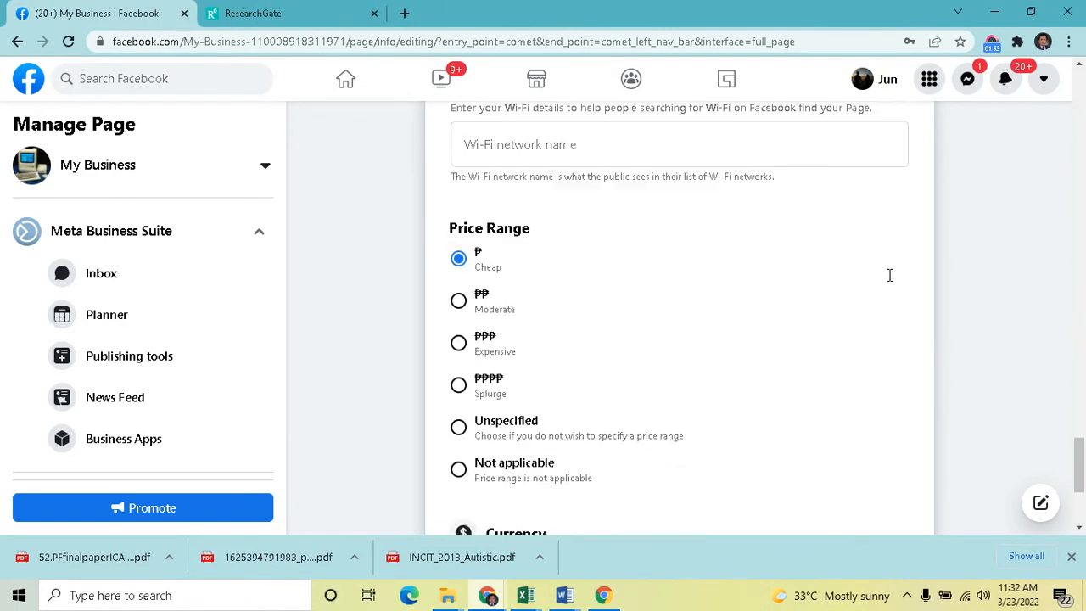
{"action": "scroll", "coordinate": [891, 280], "scroll_direction": "up", "scroll_amount": 20}
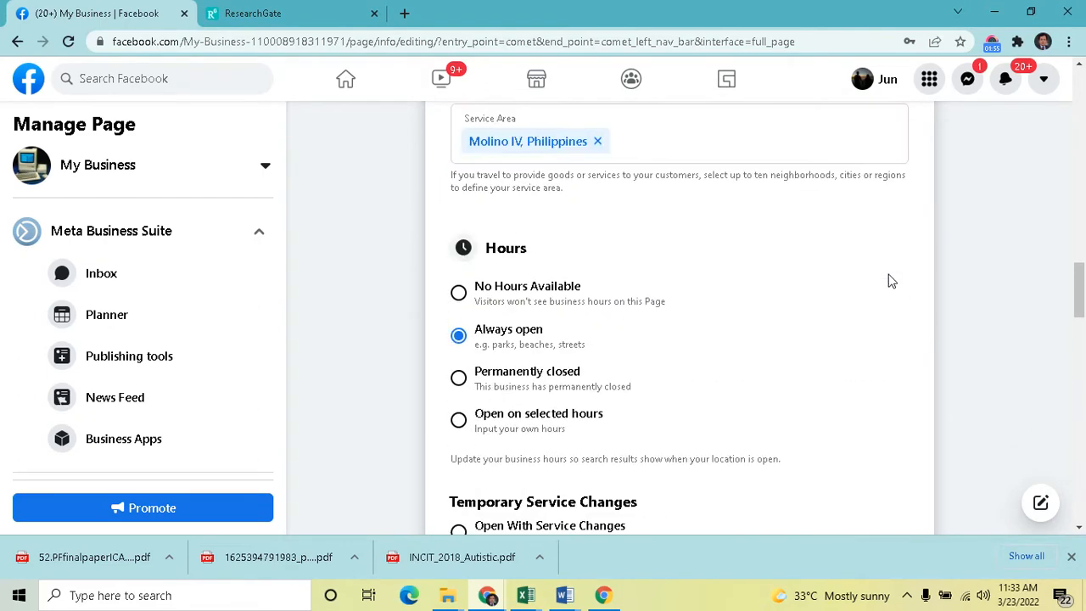
{"action": "scroll", "coordinate": [889, 276], "scroll_direction": "up", "scroll_amount": 10}
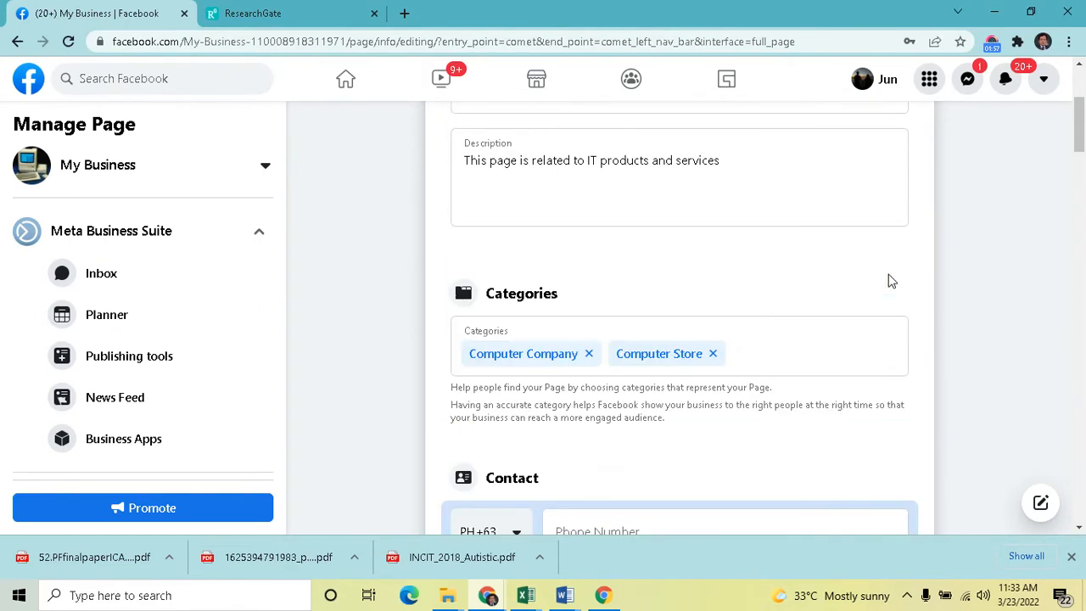
{"action": "scroll", "coordinate": [891, 281], "scroll_direction": "up", "scroll_amount": 3}
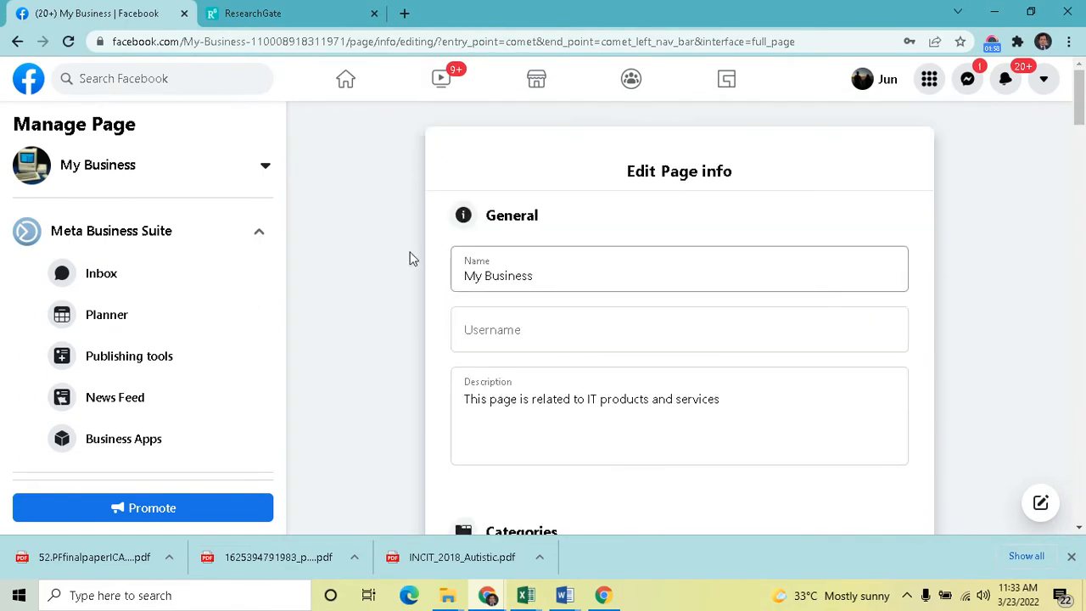
{"action": "left_click", "coordinate": [19, 41]}
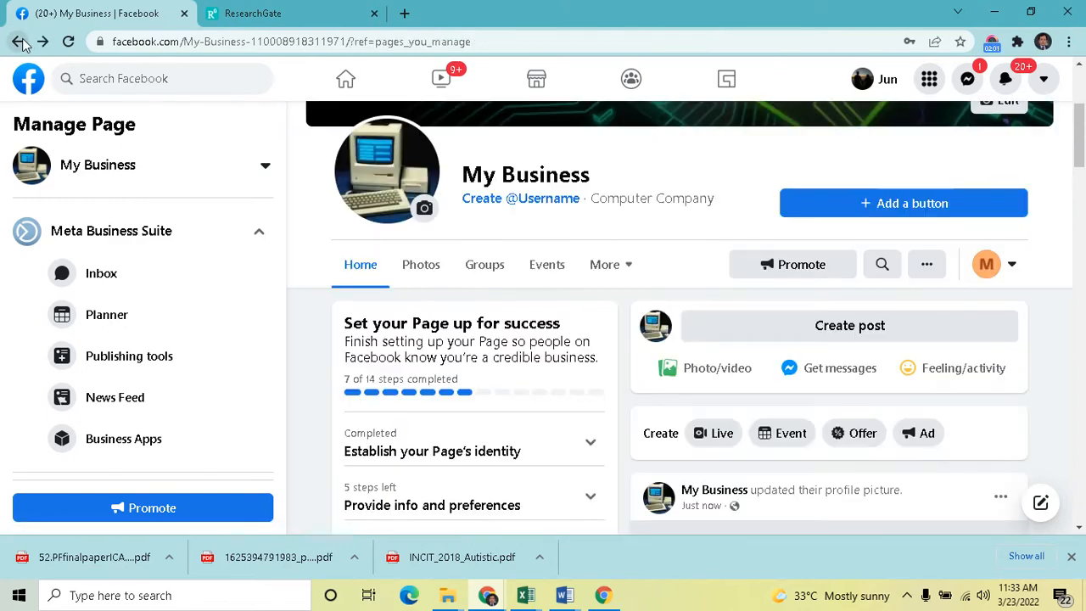
Open the Edit Page info dialog from the page's About section
{"action": "scroll", "coordinate": [684, 317], "scroll_direction": "down", "scroll_amount": 2}
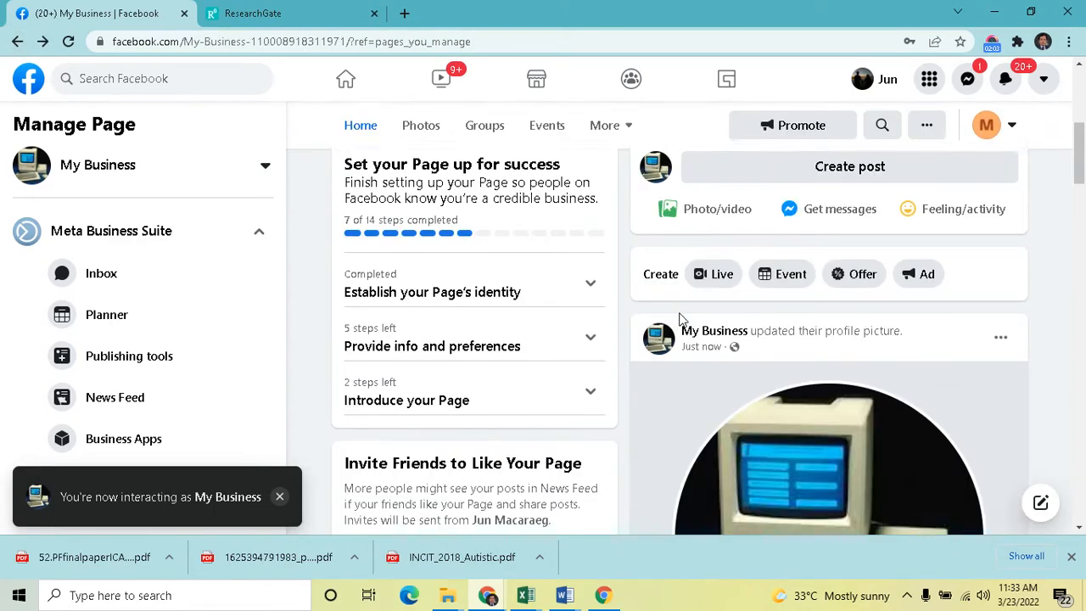
{"action": "scroll", "coordinate": [691, 303], "scroll_direction": "up", "scroll_amount": 3}
{"action": "scroll", "coordinate": [679, 306], "scroll_direction": "down", "scroll_amount": 3}
{"action": "mouse_move", "coordinate": [649, 371]}
{"action": "scroll", "coordinate": [649, 370], "scroll_direction": "down", "scroll_amount": 2}
{"action": "scroll", "coordinate": [624, 305], "scroll_direction": "down", "scroll_amount": 3}
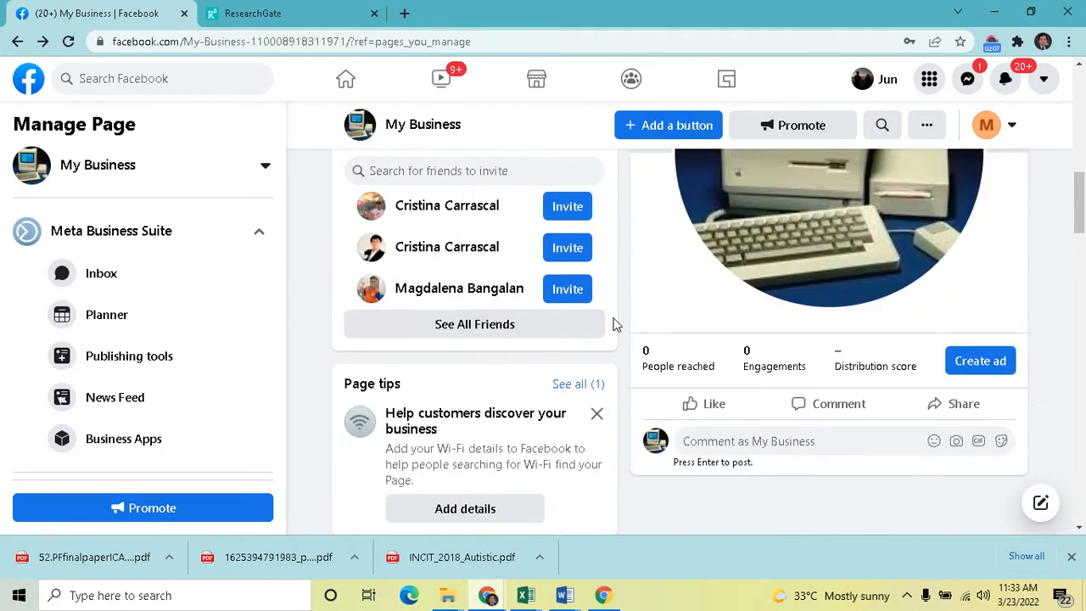
{"action": "scroll", "coordinate": [614, 323], "scroll_direction": "down", "scroll_amount": 7}
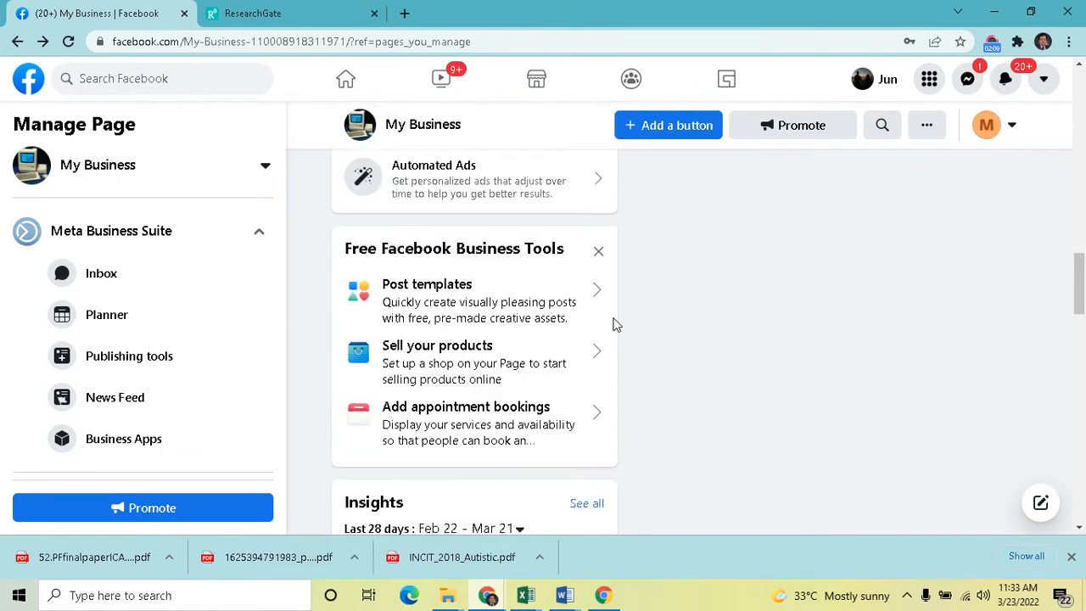
{"action": "scroll", "coordinate": [616, 325], "scroll_direction": "down", "scroll_amount": 10}
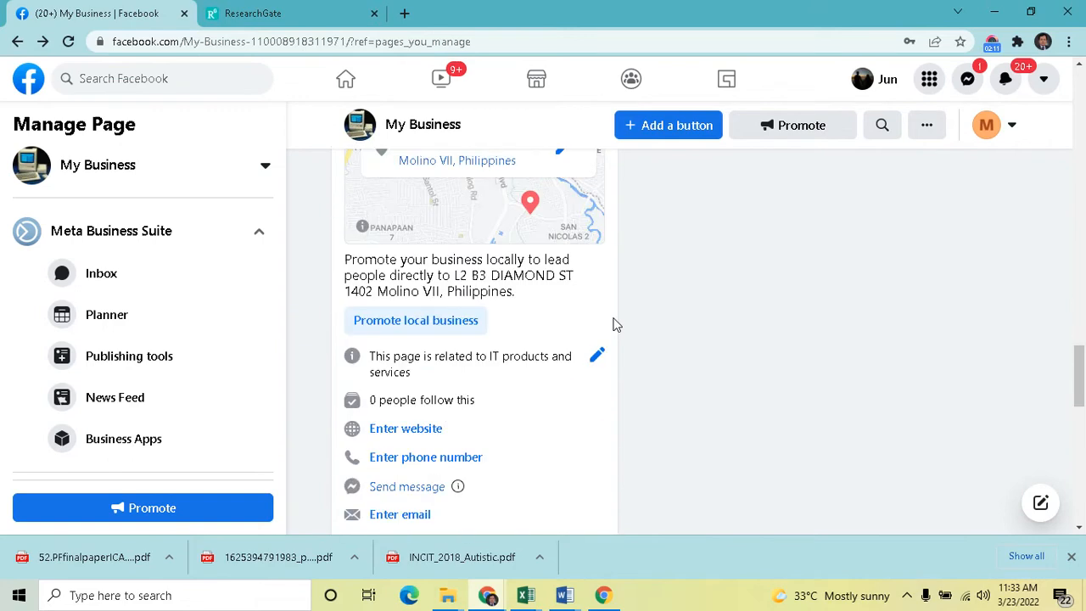
{"action": "scroll", "coordinate": [615, 325], "scroll_direction": "down", "scroll_amount": 2}
{"action": "scroll", "coordinate": [594, 311], "scroll_direction": "up", "scroll_amount": 1}
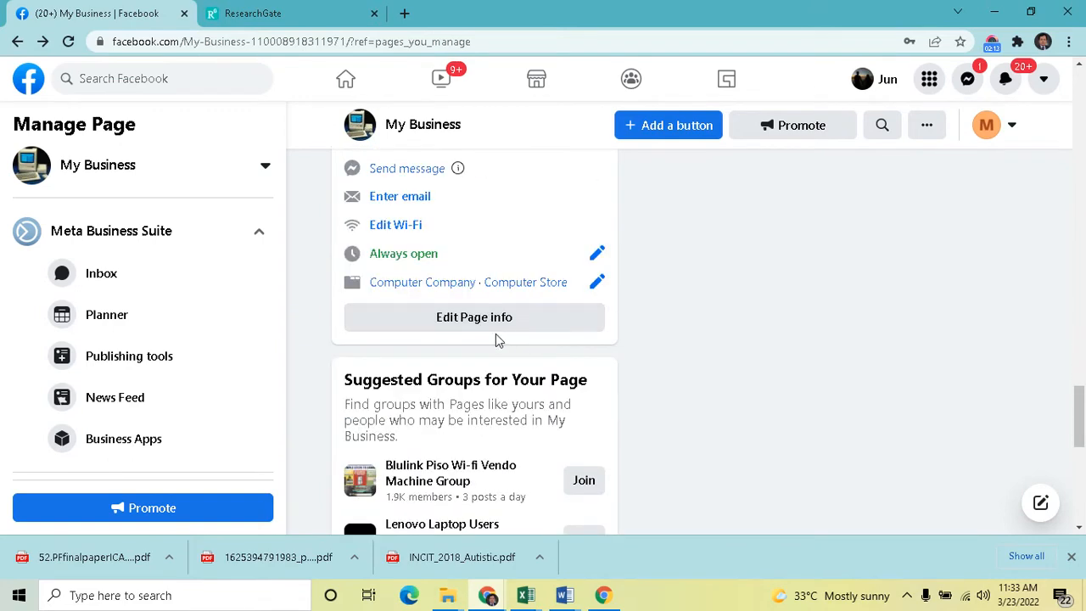
{"action": "scroll", "coordinate": [498, 337], "scroll_direction": "up", "scroll_amount": 1}
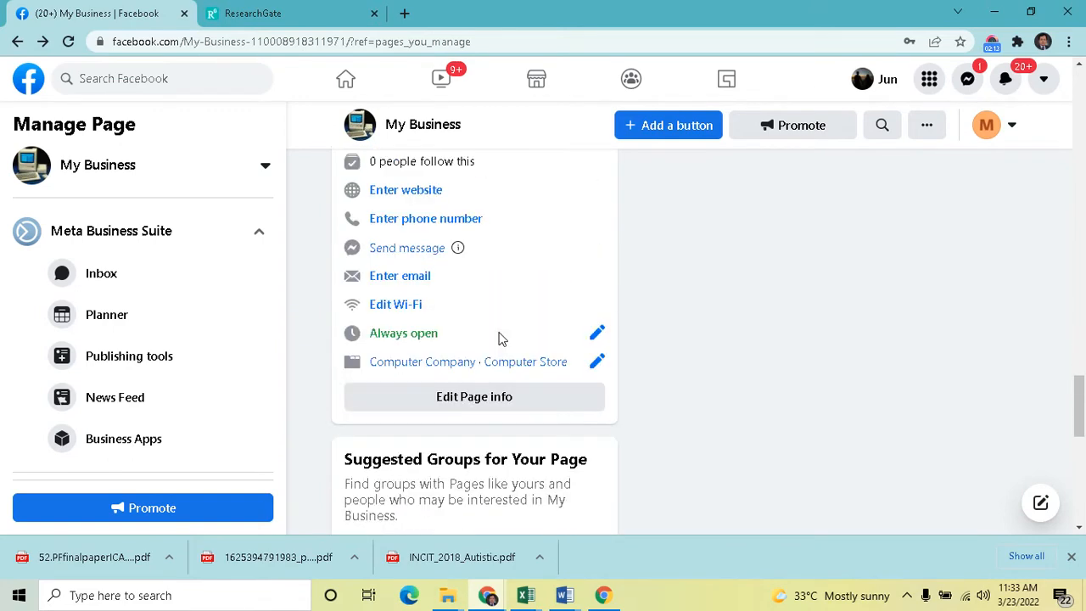
{"action": "left_click", "coordinate": [489, 409]}
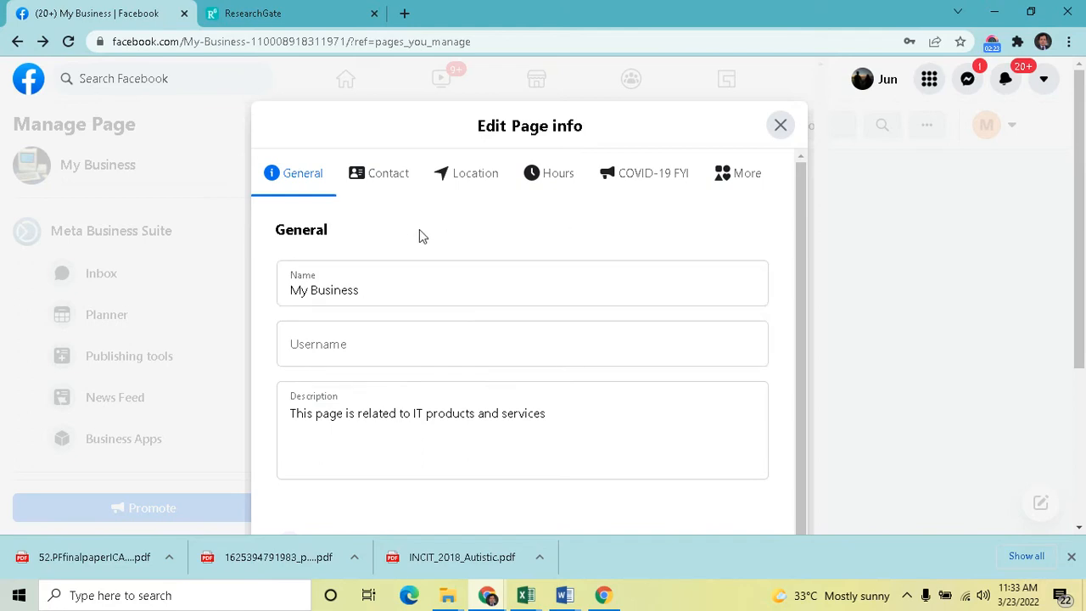
Browse the General, Contact, Location, Hours, COVID-19 FYI and More tabs of the Edit Page info dialog
{"action": "left_click", "coordinate": [388, 182]}
{"action": "left_click", "coordinate": [462, 178]}
{"action": "left_click", "coordinate": [547, 177]}
{"action": "left_click", "coordinate": [638, 182]}
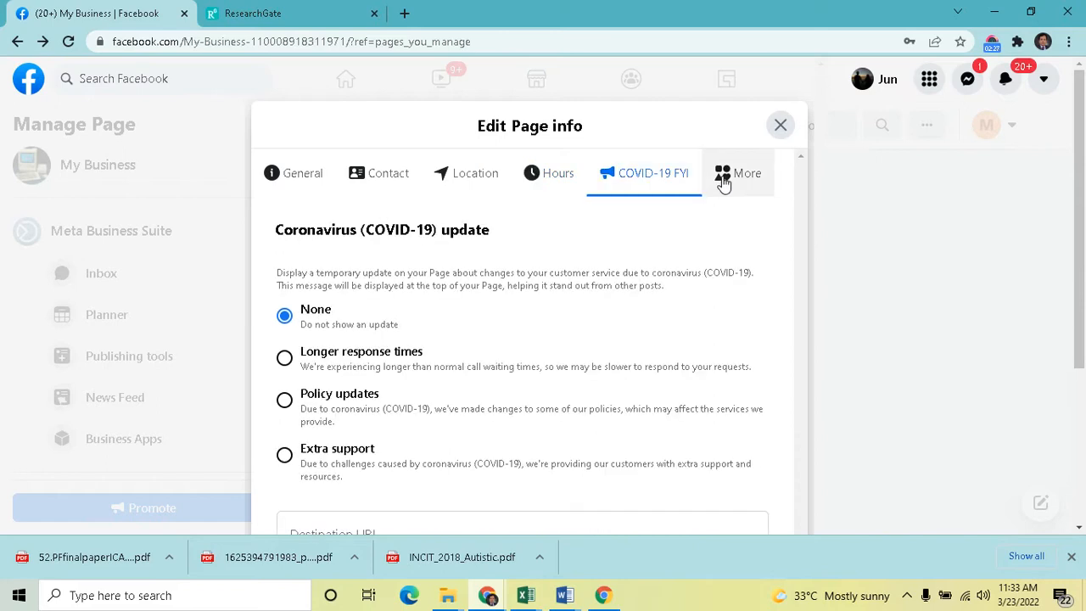
{"action": "left_click", "coordinate": [733, 176]}
{"action": "left_click", "coordinate": [398, 181]}
{"action": "left_click", "coordinate": [280, 185]}
{"action": "left_click", "coordinate": [373, 181]}
{"action": "left_click", "coordinate": [454, 183]}
{"action": "left_click", "coordinate": [562, 181]}
{"action": "left_click", "coordinate": [649, 180]}
{"action": "left_click", "coordinate": [737, 183]}
{"action": "left_click", "coordinate": [281, 169]}
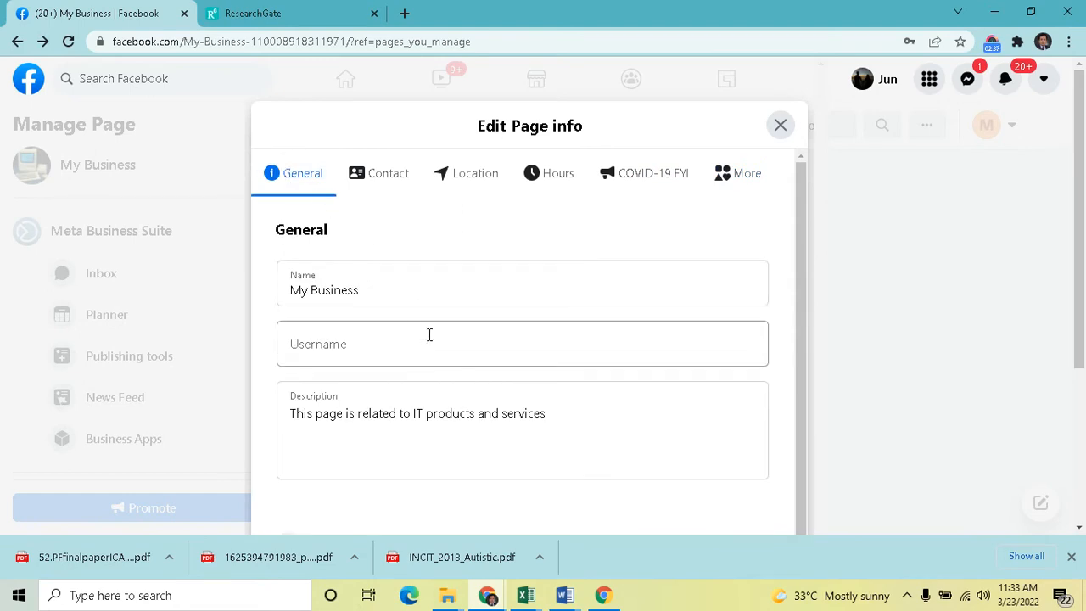
Add Computer Repair Service as a third category for the page
{"action": "scroll", "coordinate": [403, 315], "scroll_direction": "down", "scroll_amount": 3}
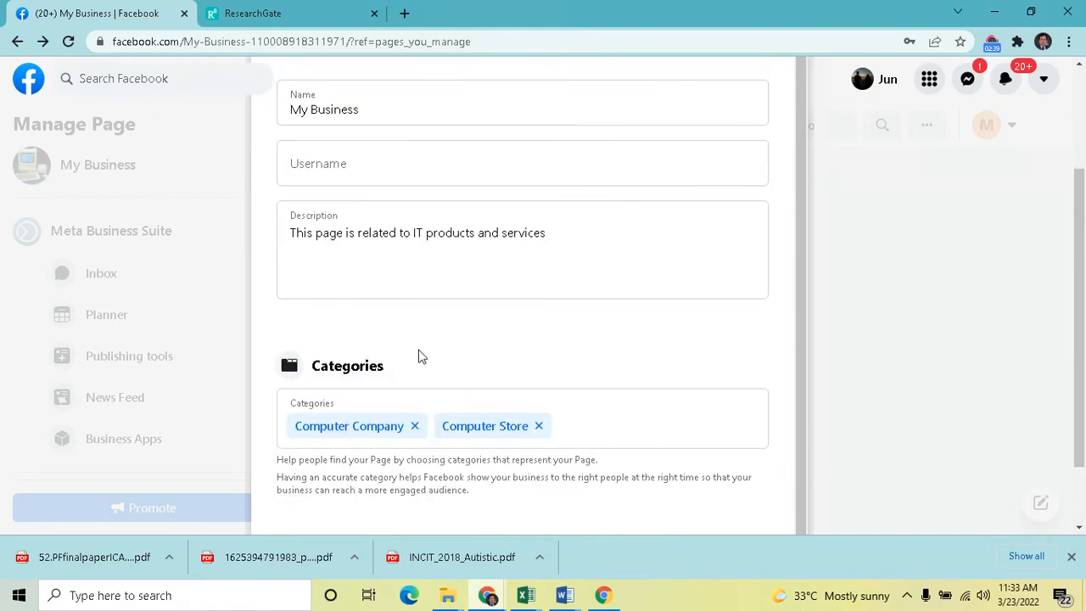
{"action": "scroll", "coordinate": [415, 316], "scroll_direction": "up", "scroll_amount": 1}
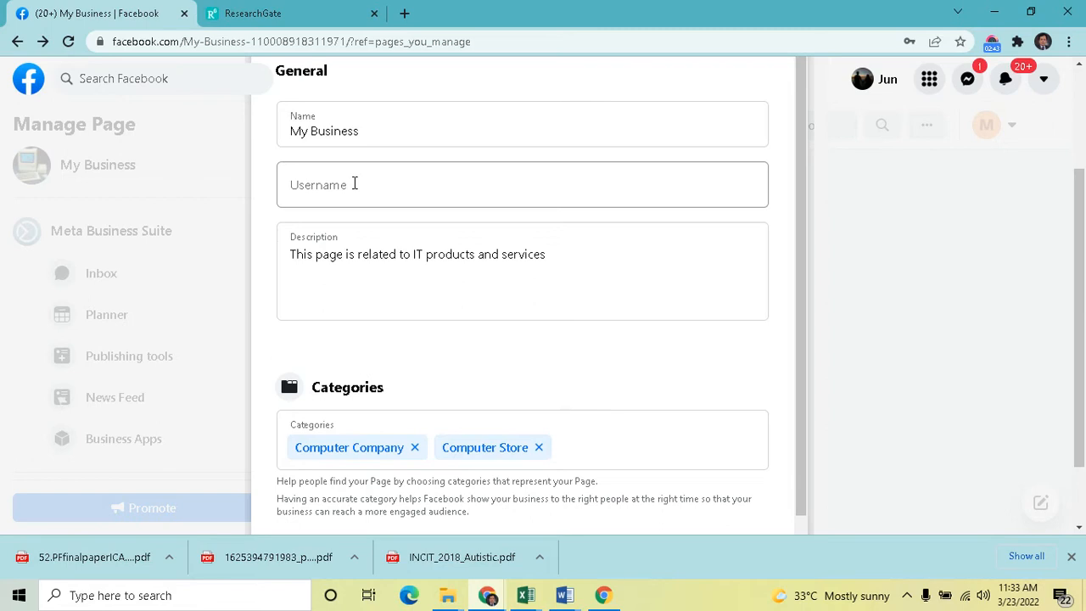
{"action": "scroll", "coordinate": [503, 303], "scroll_direction": "down", "scroll_amount": 2}
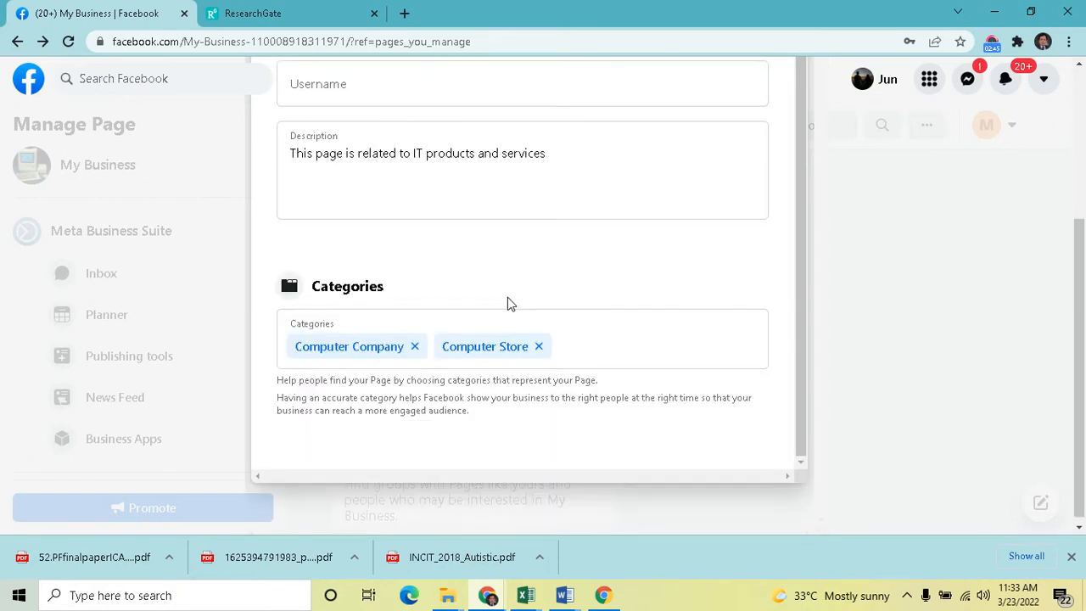
{"action": "left_click", "coordinate": [576, 346]}
{"action": "type", "text": "computer"}
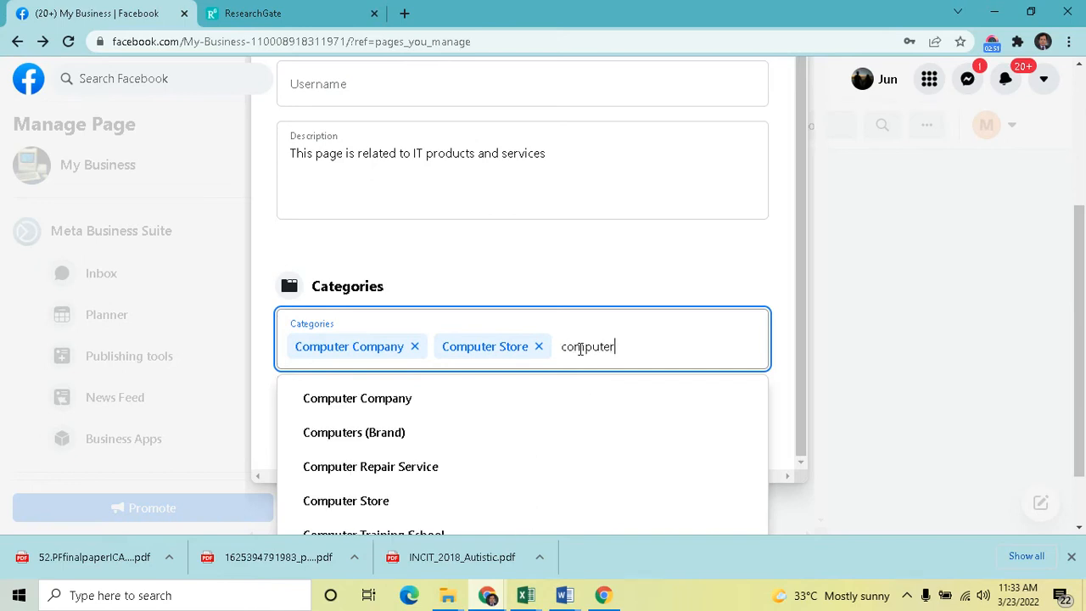
{"action": "left_click", "coordinate": [439, 473]}
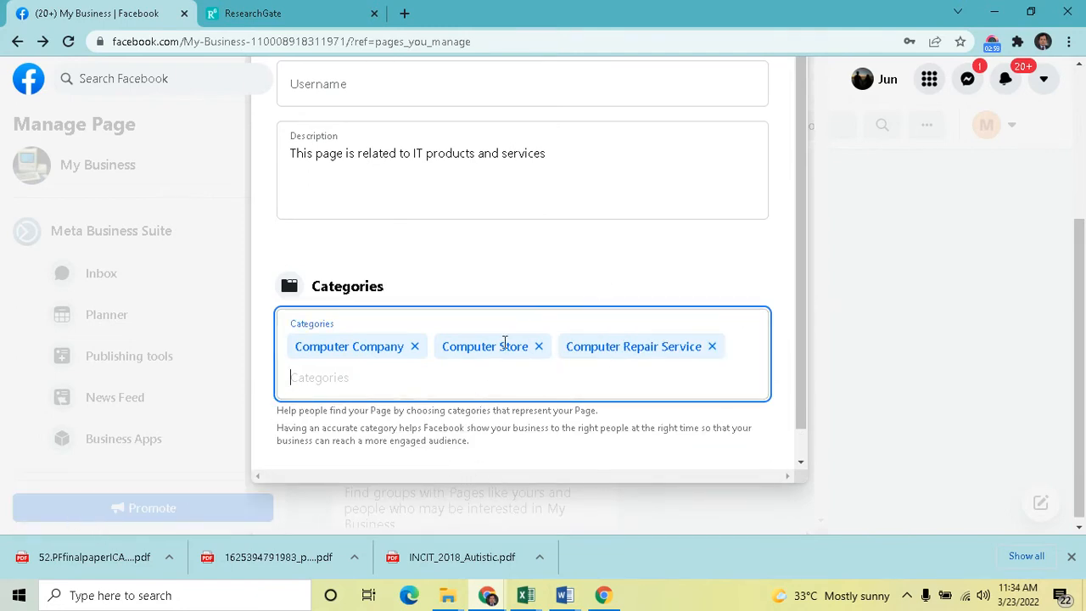
Switch to the Contact tab and look over its phone, WhatsApp, e-mail and website fields
{"action": "scroll", "coordinate": [616, 227], "scroll_direction": "up", "scroll_amount": 1}
{"action": "scroll", "coordinate": [616, 227], "scroll_direction": "down", "scroll_amount": 2}
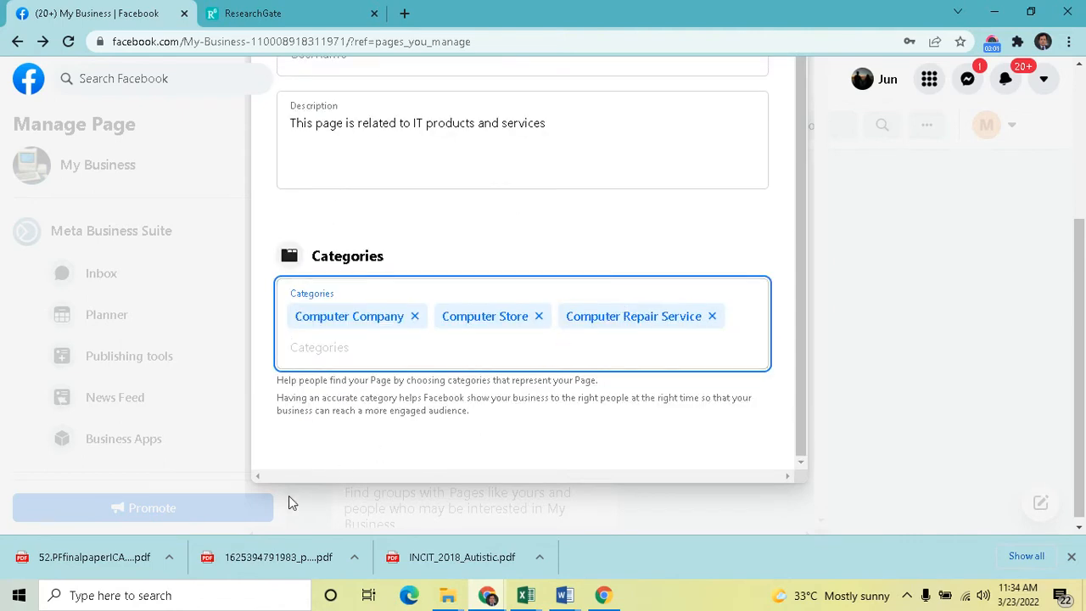
{"action": "scroll", "coordinate": [679, 309], "scroll_direction": "up", "scroll_amount": 2}
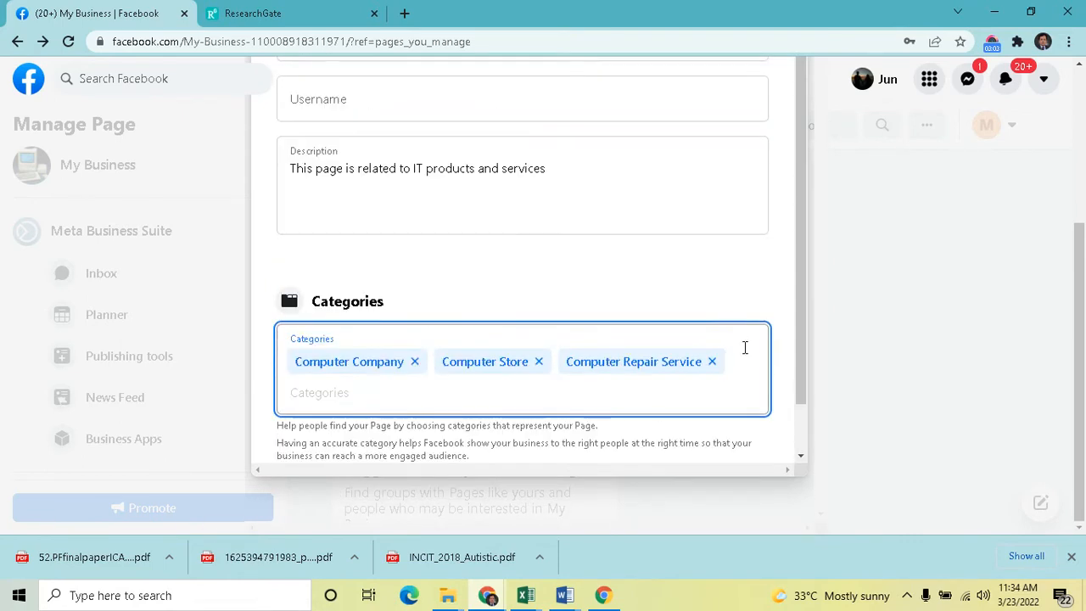
{"action": "scroll", "coordinate": [763, 349], "scroll_direction": "up", "scroll_amount": 5}
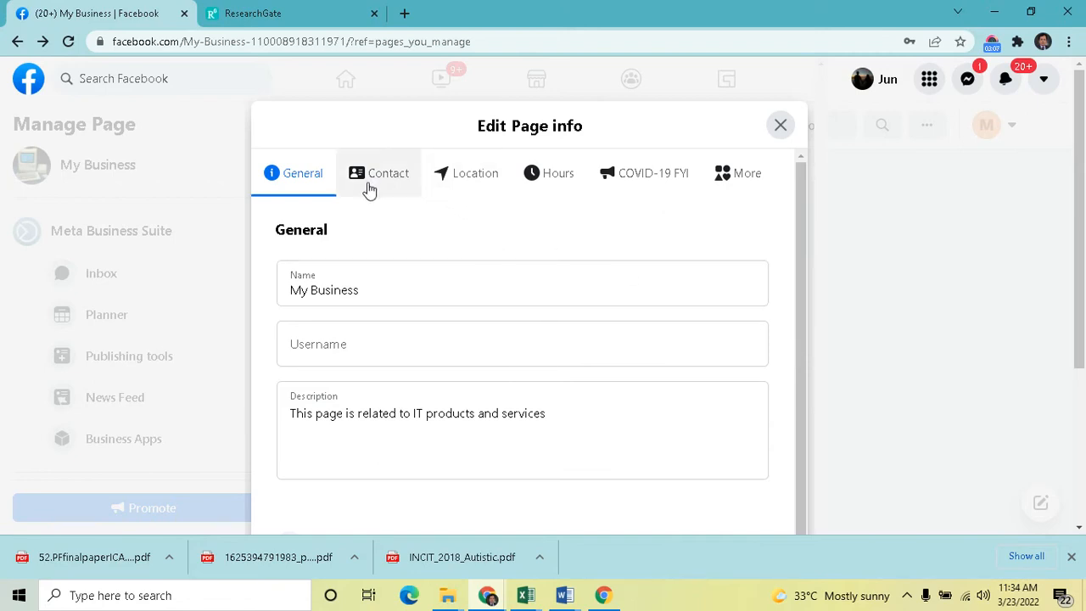
{"action": "left_click", "coordinate": [399, 185]}
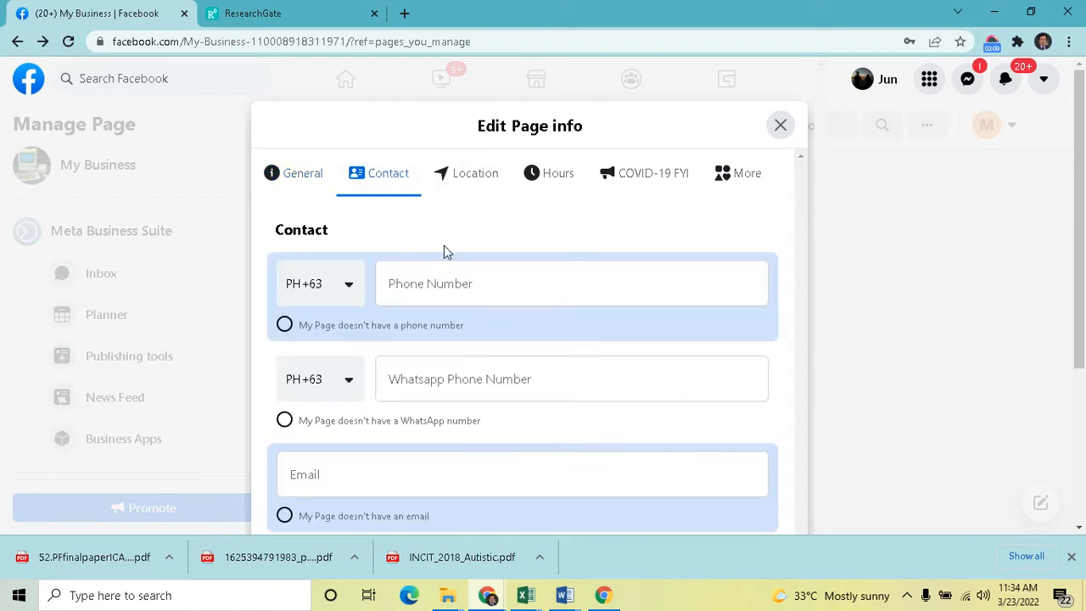
{"action": "scroll", "coordinate": [679, 325], "scroll_direction": "down", "scroll_amount": 3}
{"action": "scroll", "coordinate": [730, 305], "scroll_direction": "up", "scroll_amount": 2}
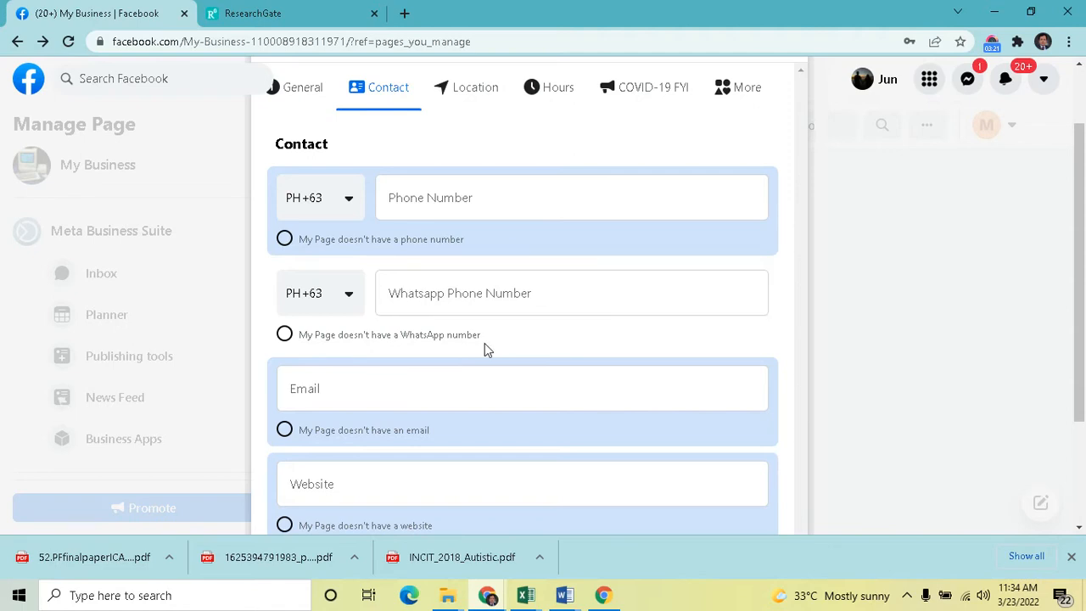
{"action": "scroll", "coordinate": [484, 346], "scroll_direction": "down", "scroll_amount": 1}
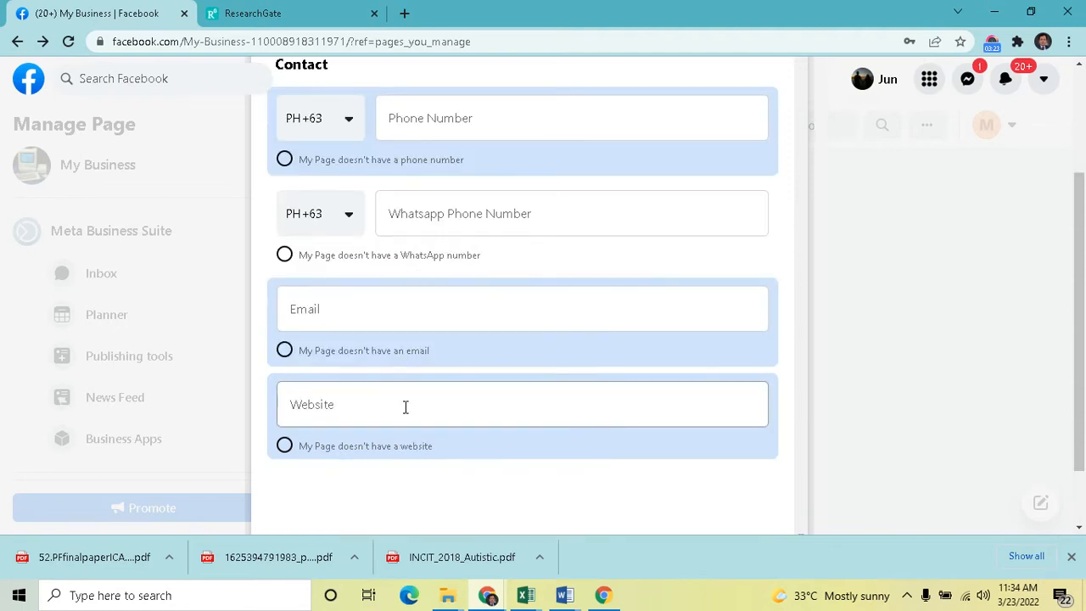
{"action": "scroll", "coordinate": [624, 380], "scroll_direction": "up", "scroll_amount": 2}
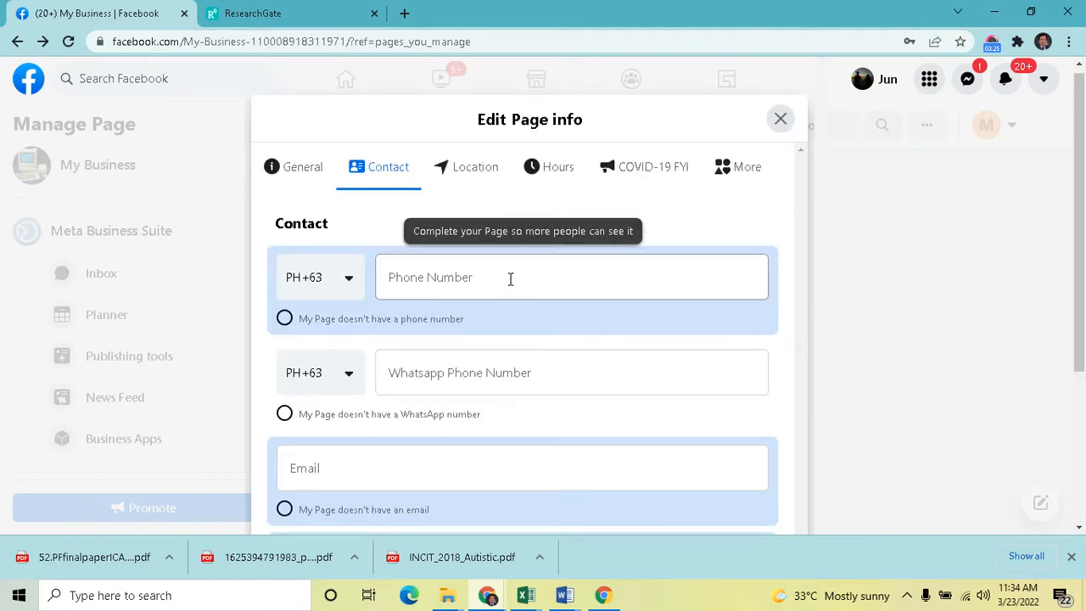
Enter the page's contact phone number with the PH +63 country code
{"action": "left_click", "coordinate": [436, 281]}
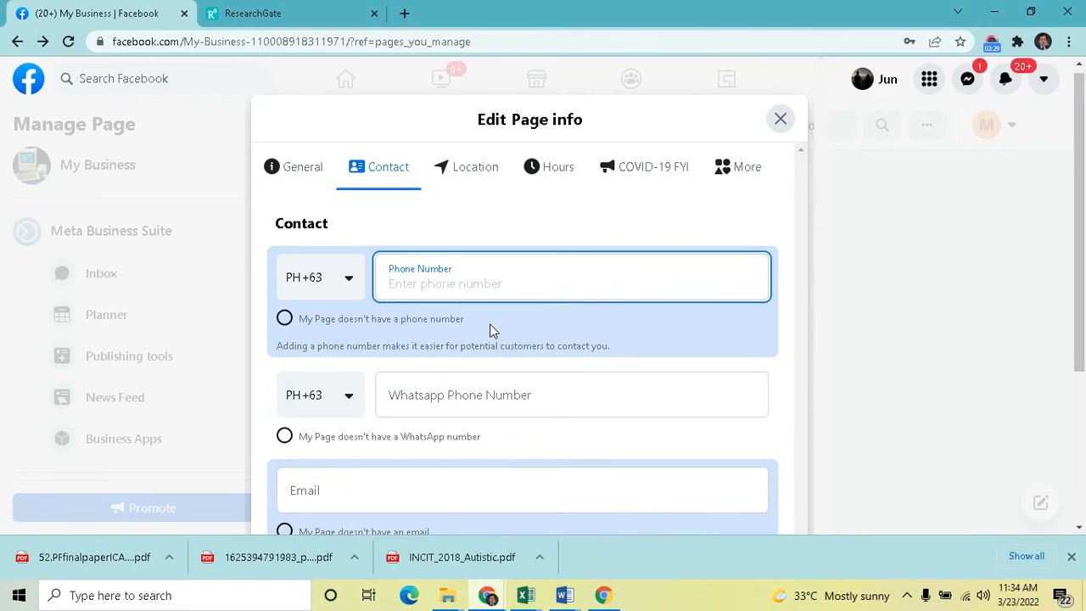
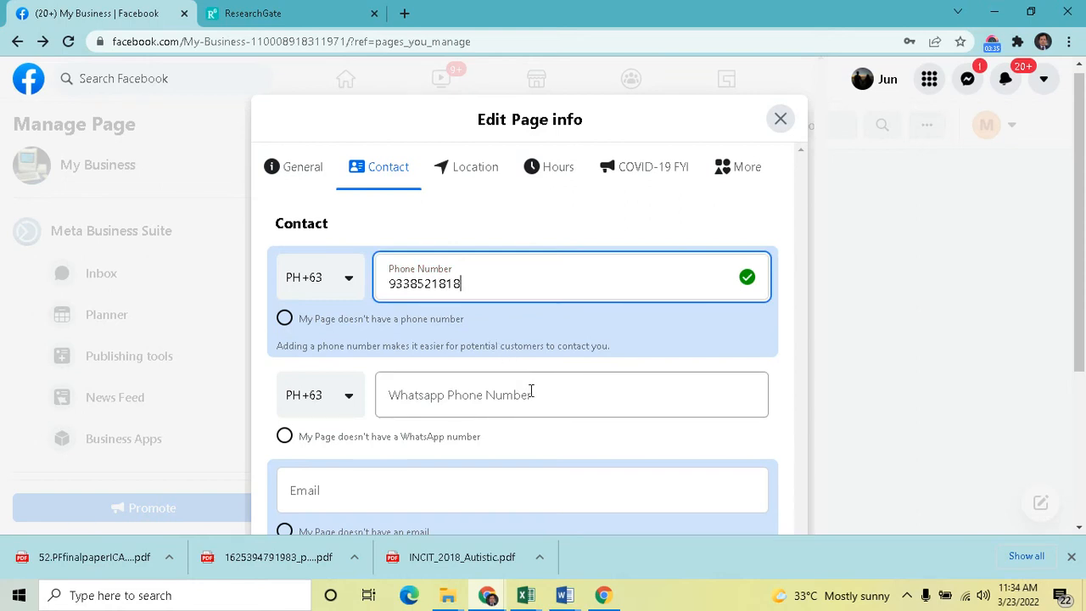
{"action": "scroll", "coordinate": [548, 439], "scroll_direction": "down", "scroll_amount": 1}
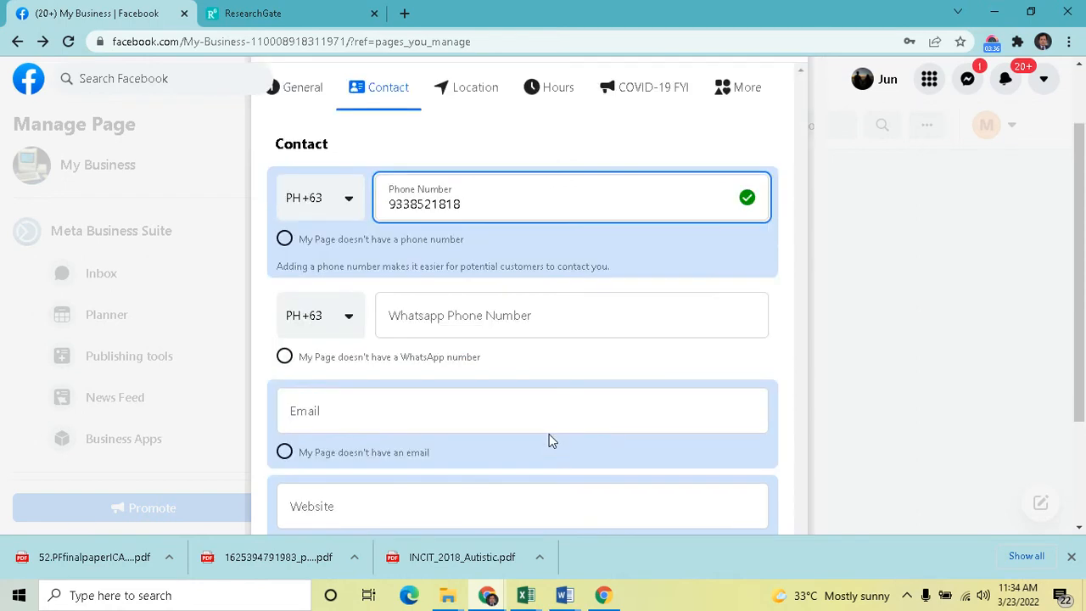
Fill in the page's contact e-mail address
{"action": "left_click", "coordinate": [438, 400]}
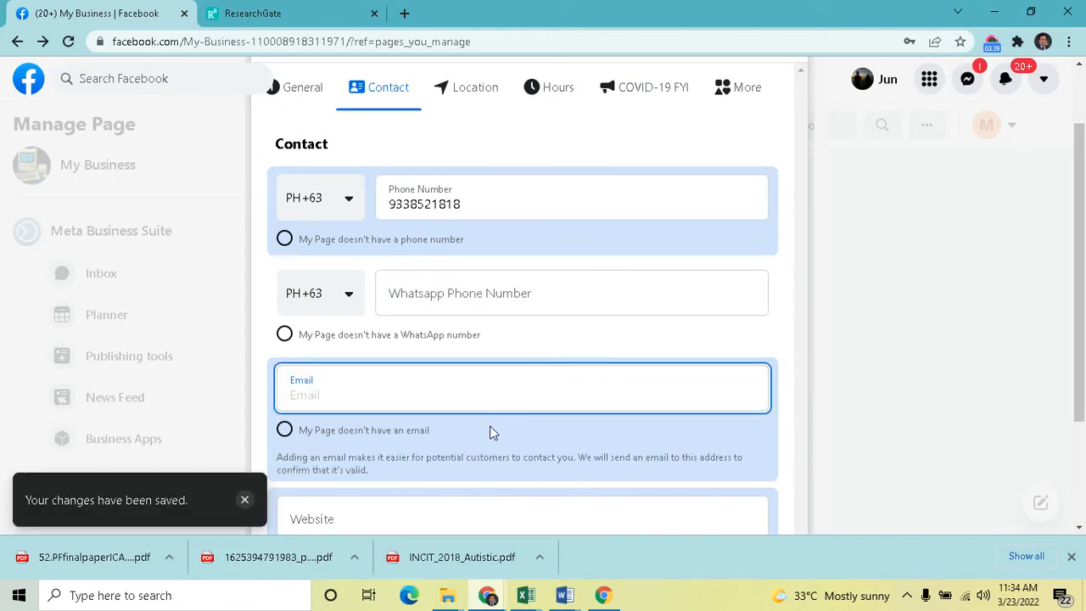
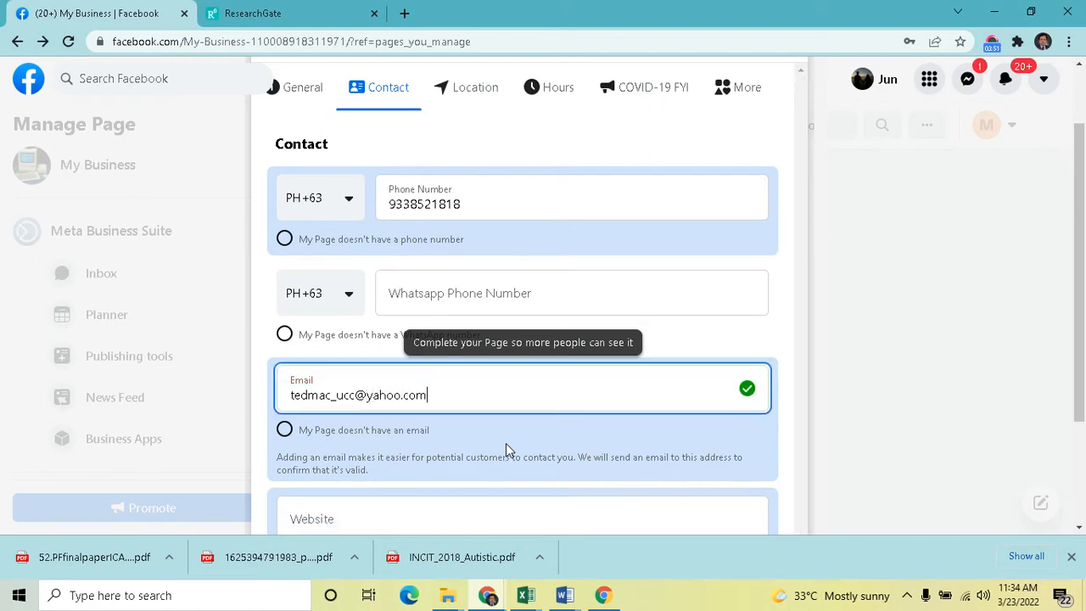
Choose the option stating the page doesn't have an e-mail address
{"action": "scroll", "coordinate": [506, 448], "scroll_direction": "down", "scroll_amount": 2}
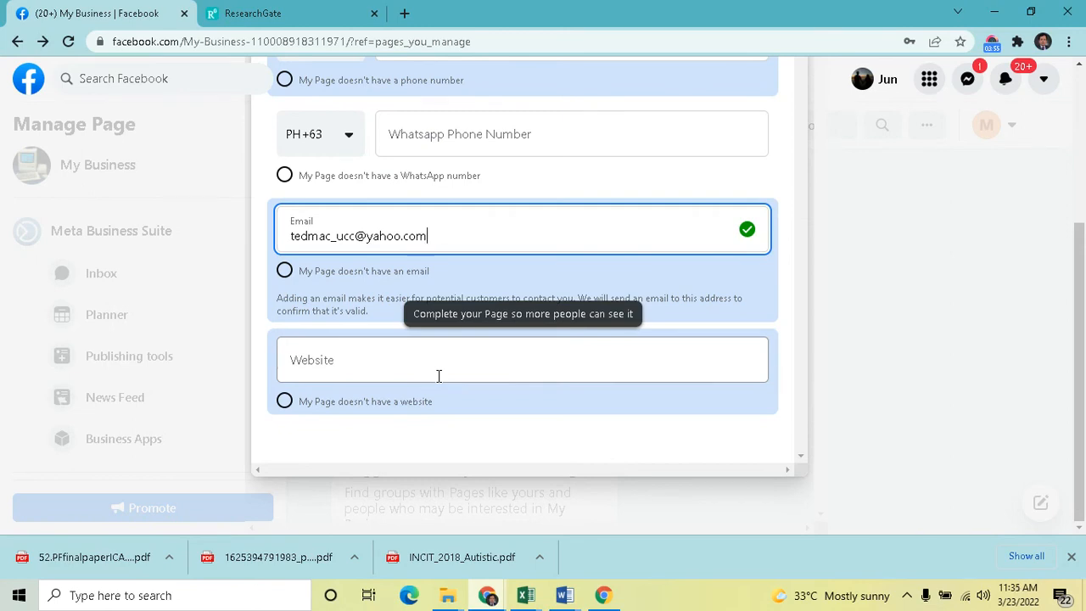
{"action": "scroll", "coordinate": [438, 376], "scroll_direction": "up", "scroll_amount": 1}
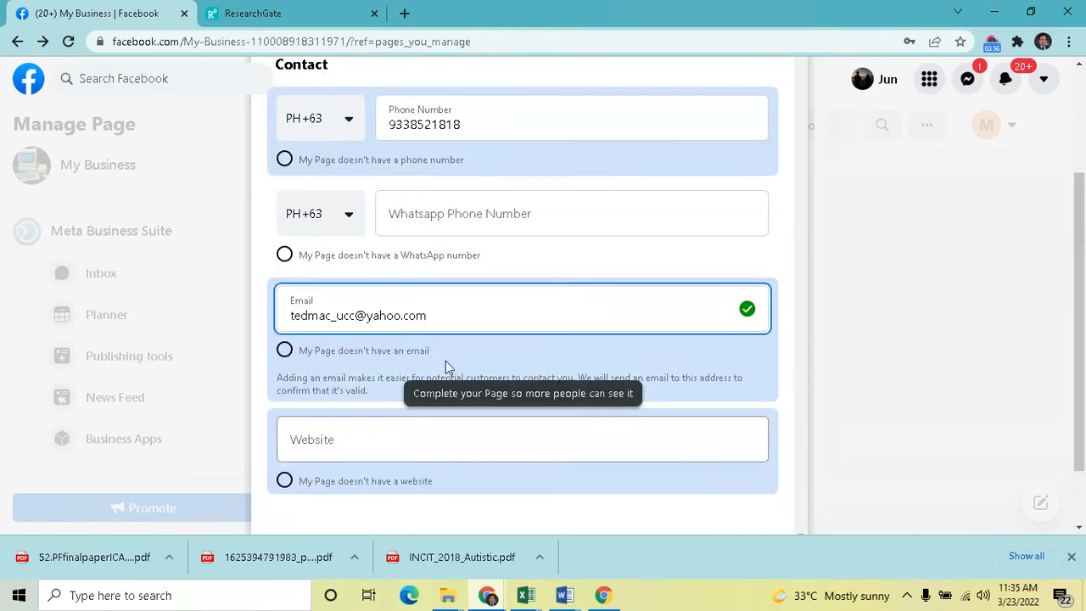
{"action": "left_click", "coordinate": [286, 354]}
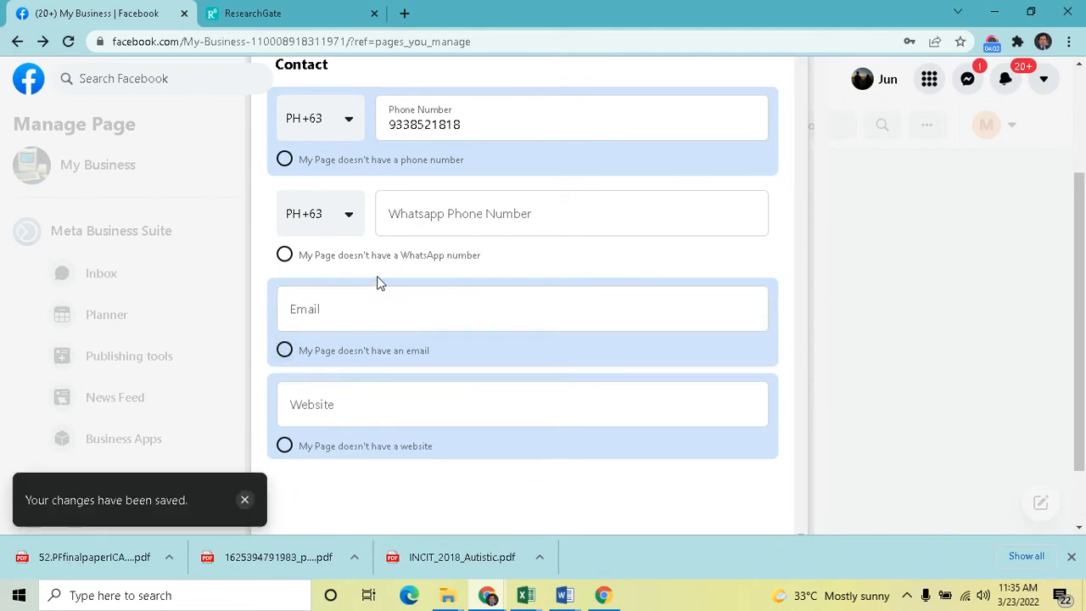
Open the Location tab and replace the street and barangay in the page's address
{"action": "scroll", "coordinate": [376, 281], "scroll_direction": "up", "scroll_amount": 1}
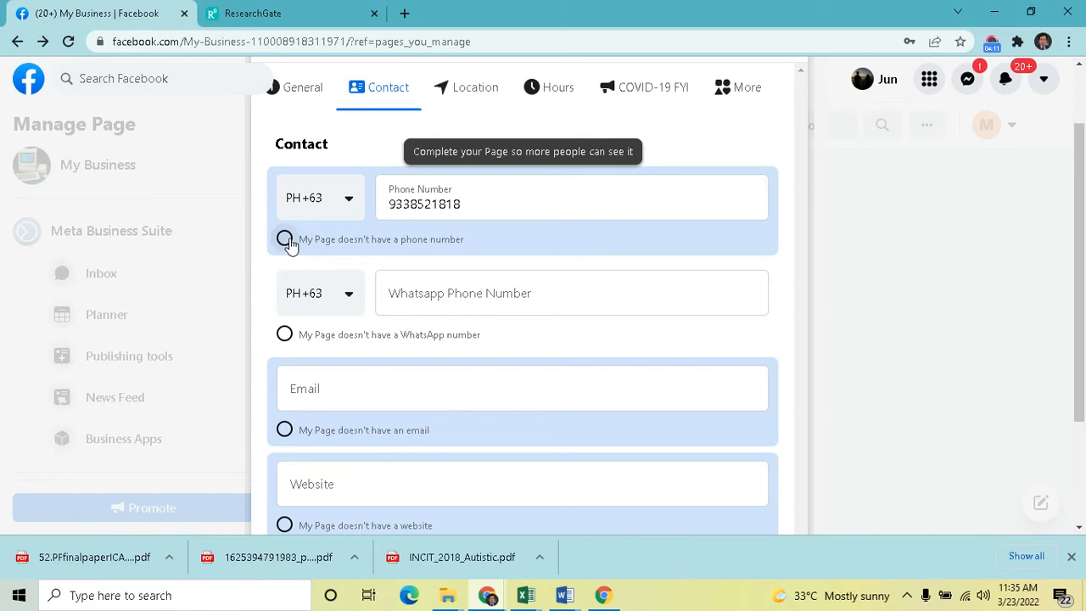
{"action": "scroll", "coordinate": [556, 250], "scroll_direction": "up", "scroll_amount": 1}
{"action": "left_click", "coordinate": [485, 177]}
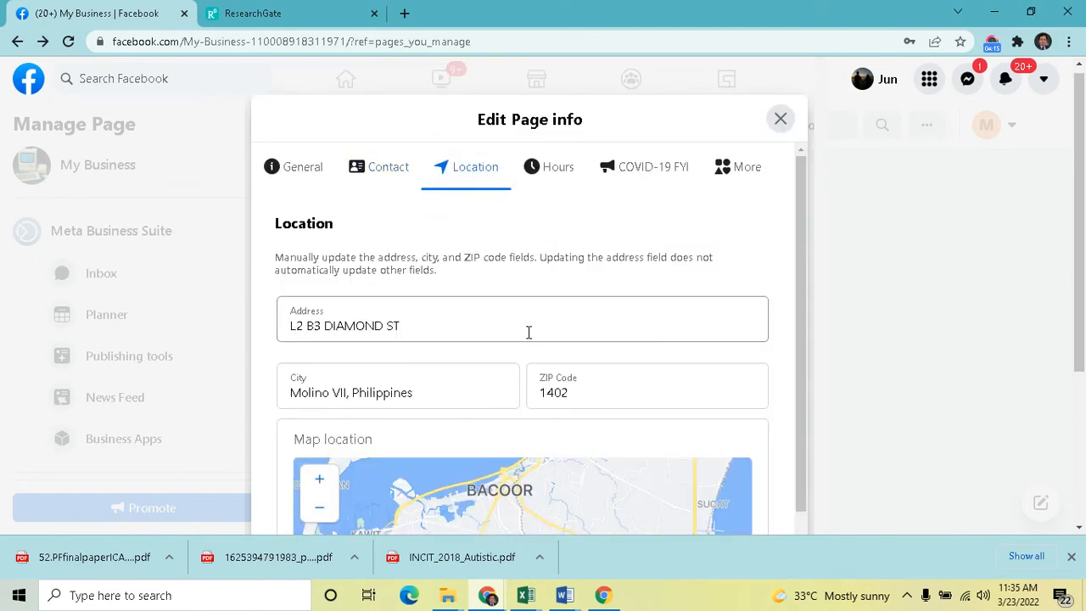
{"action": "left_click", "coordinate": [529, 335]}
{"action": "key", "text": "BackSpace"}
{"action": "key", "text": "BackSpace"}
{"action": "key", "text": "BackSpace"}
{"action": "key", "text": "BackSpace"}
{"action": "key", "text": "BackSpace"}
{"action": "key", "text": "BackSpace"}
{"action": "key", "text": "BackSpace"}
{"action": "key", "text": "BackSpace"}
{"action": "key", "text": "BackSpace"}
{"action": "key", "text": "BackSpace"}
{"action": "key", "text": "BackSpace"}
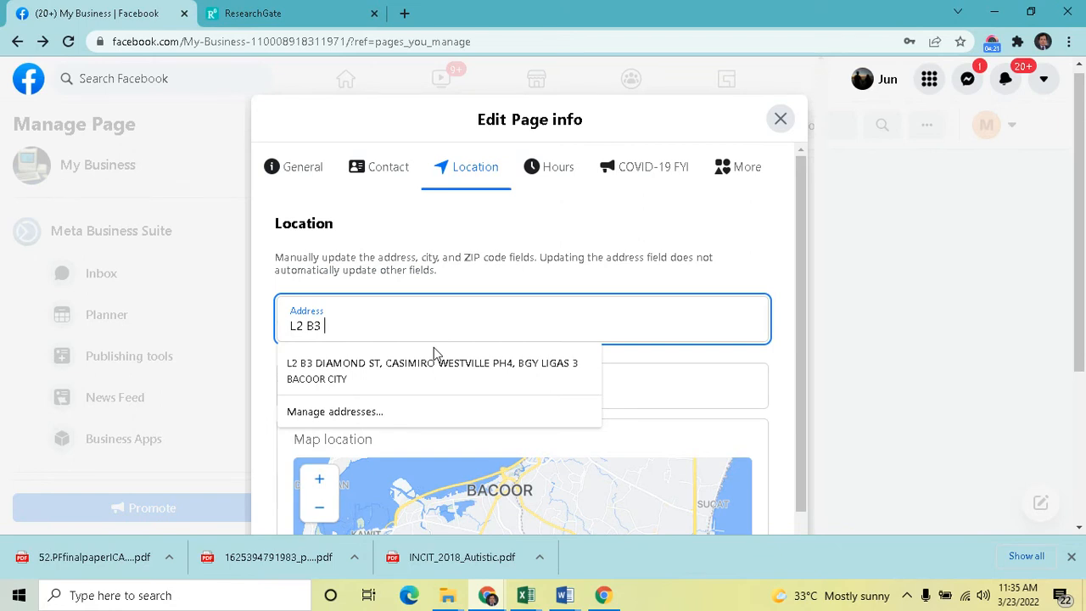
{"action": "type", "text": "gold"}
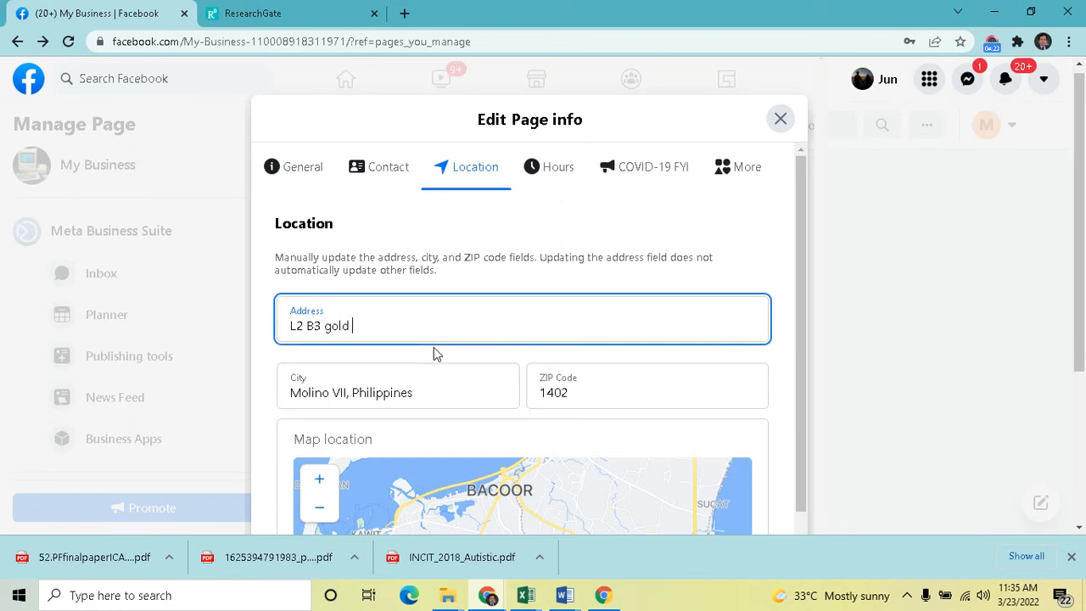
{"action": "type", "text": " St, bagy"}
{"action": "key", "text": "BackSpace"}
{"action": "key", "text": "BackSpace"}
{"action": "key", "text": "BackSpace"}
{"action": "type", "text": "gy, gulod"}
{"action": "key", "text": "BackSpace"}
{"action": "key", "text": "BackSpace"}
{"action": "type", "text": "ulod"}
{"action": "scroll", "coordinate": [538, 299], "scroll_direction": "down", "scroll_amount": 2}
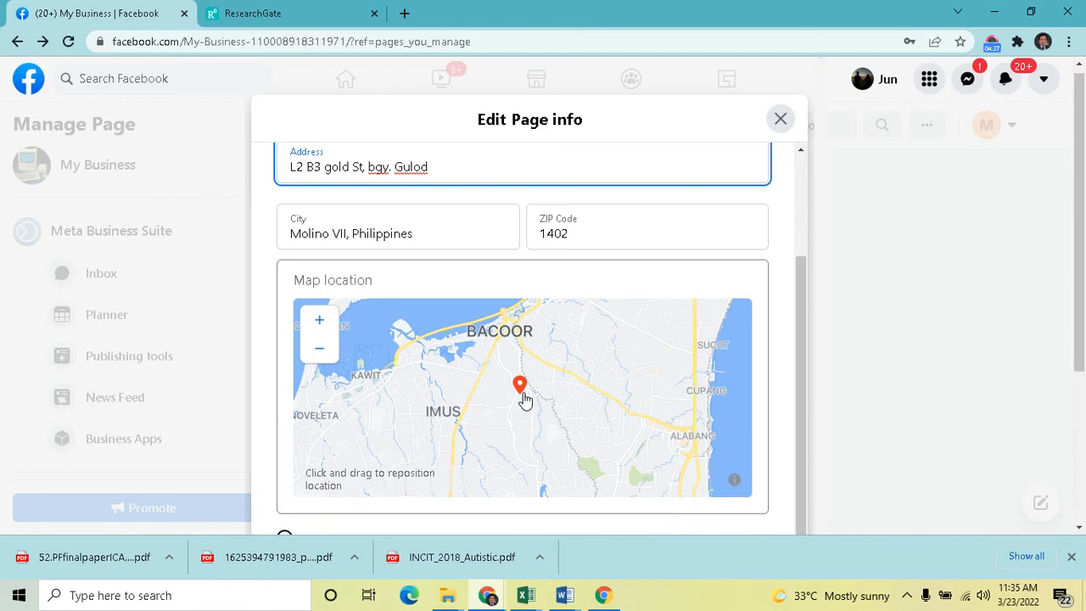
Reposition the page's pin on the map location
{"action": "scroll", "coordinate": [768, 365], "scroll_direction": "down", "scroll_amount": 1}
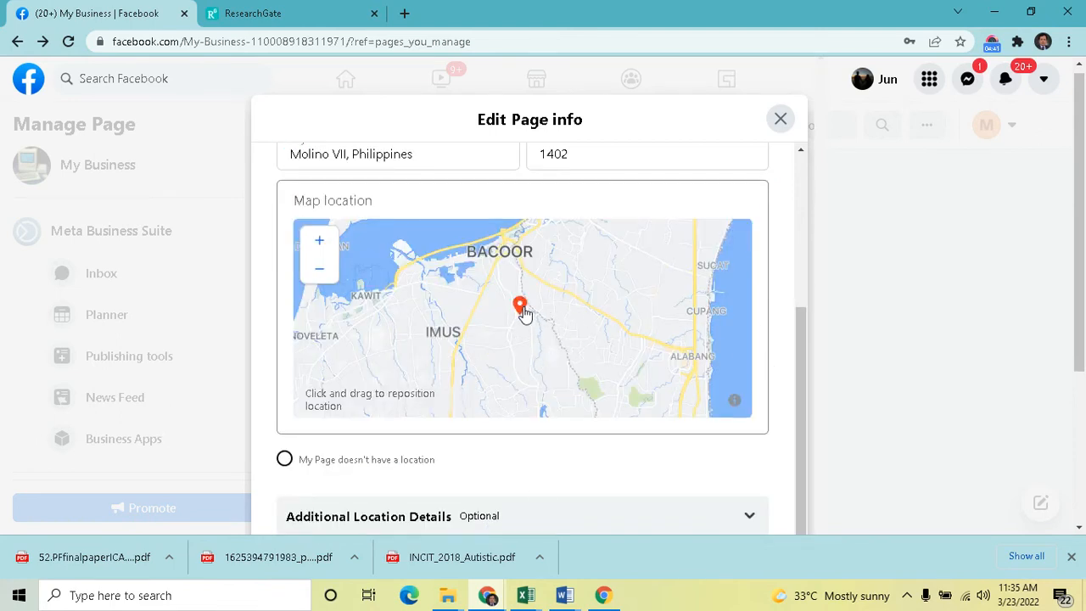
{"action": "scroll", "coordinate": [521, 299], "scroll_direction": "up", "scroll_amount": 1}
{"action": "left_click_drag", "start_coordinate": [521, 317], "coordinate": [513, 325]}
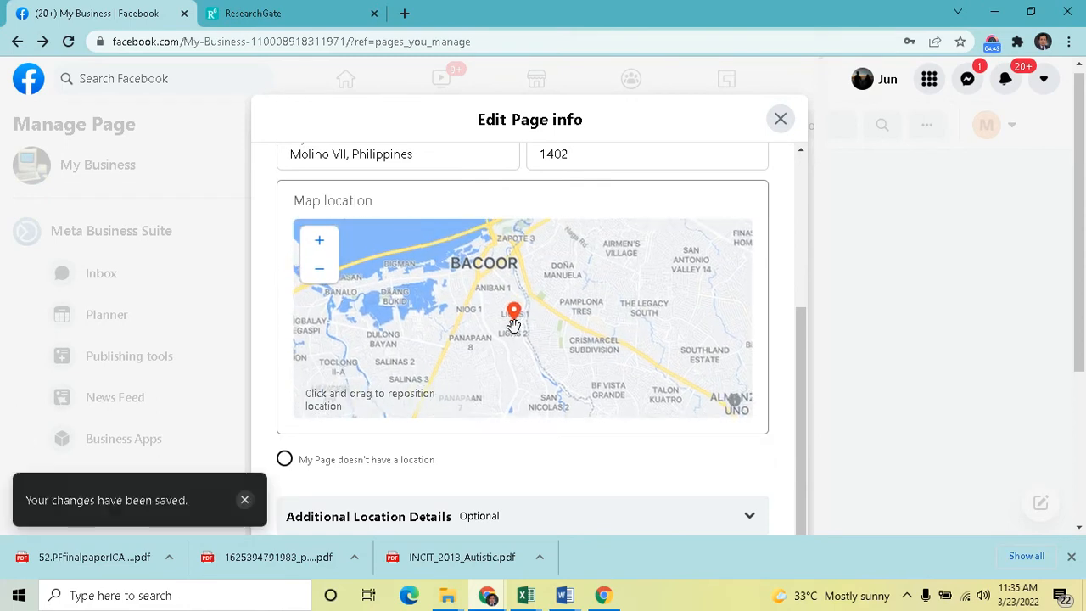
{"action": "scroll", "coordinate": [513, 325], "scroll_direction": "up", "scroll_amount": 1}
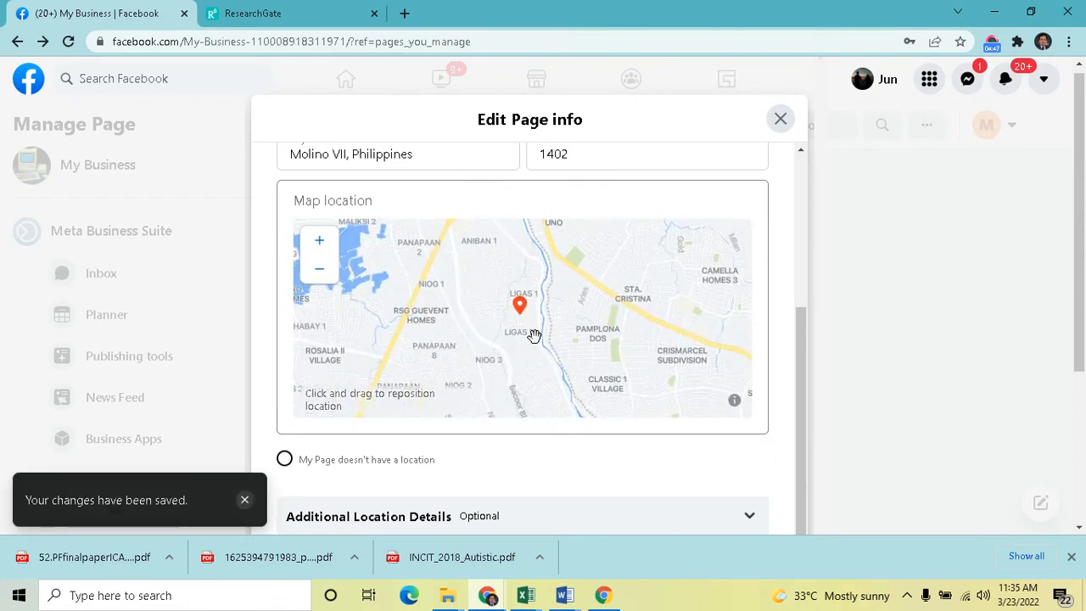
{"action": "scroll", "coordinate": [721, 461], "scroll_direction": "down", "scroll_amount": 1}
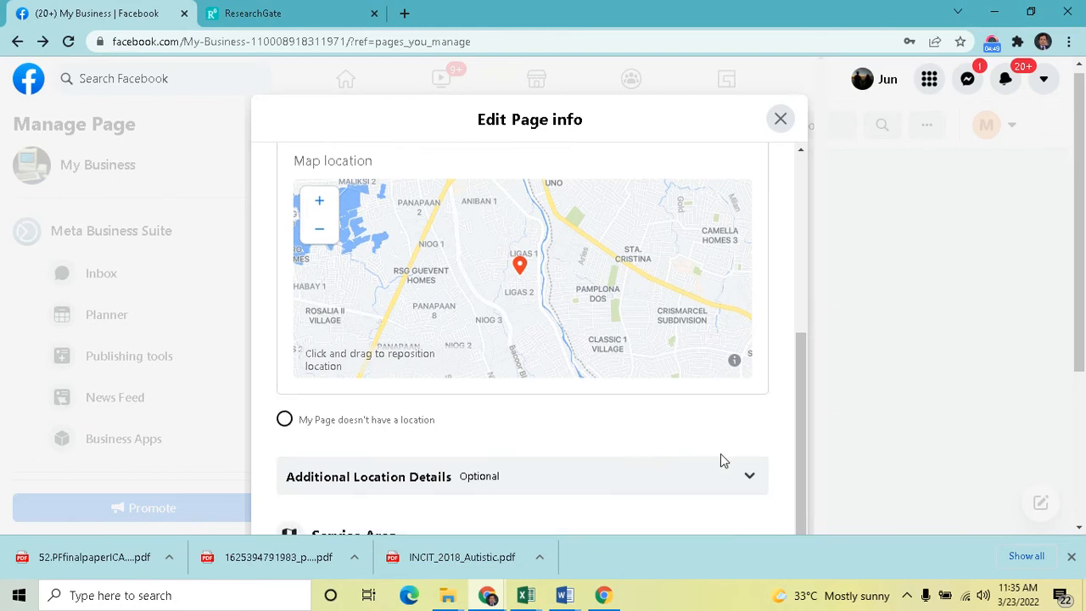
Add Mambog I, Philippines to the page's service area after searching for bacoor
{"action": "scroll", "coordinate": [721, 460], "scroll_direction": "down", "scroll_amount": 2}
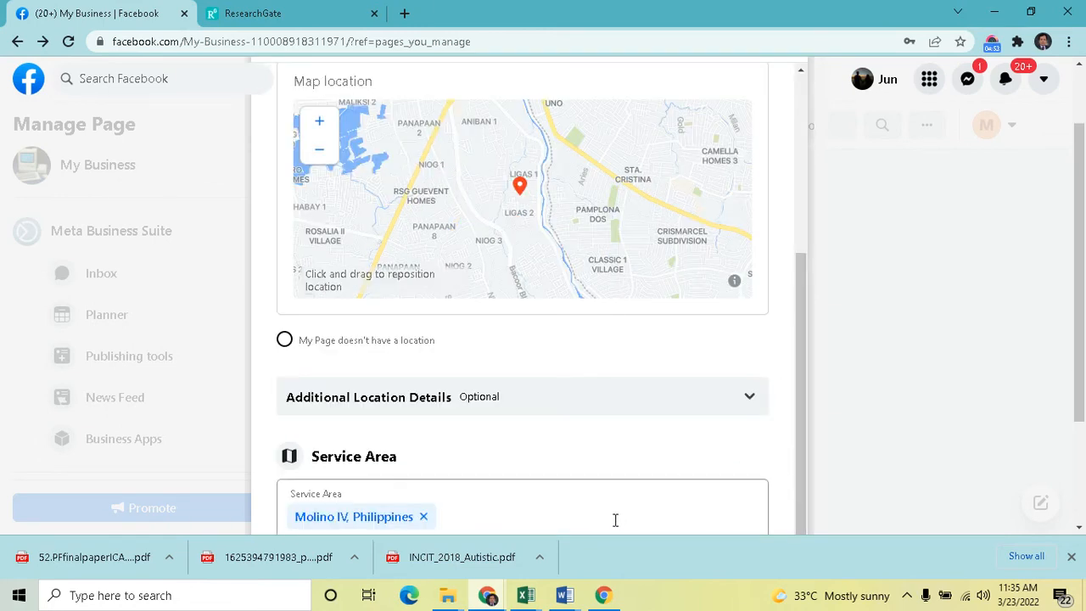
{"action": "scroll", "coordinate": [540, 522], "scroll_direction": "down", "scroll_amount": 2}
{"action": "scroll", "coordinate": [608, 490], "scroll_direction": "down", "scroll_amount": 2}
{"action": "left_click", "coordinate": [450, 355]}
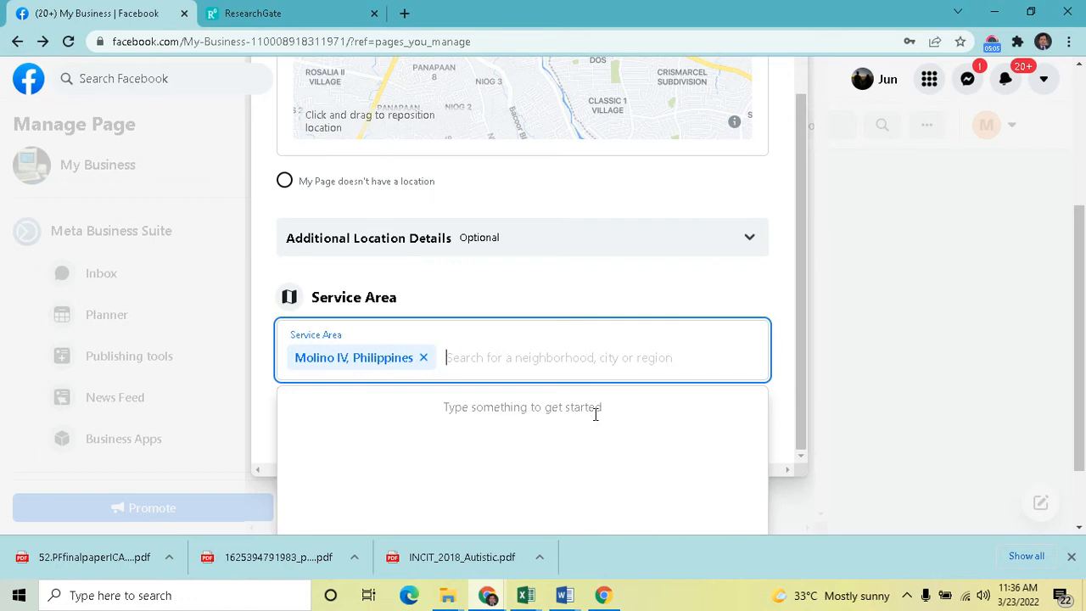
{"action": "type", "text": "bac"}
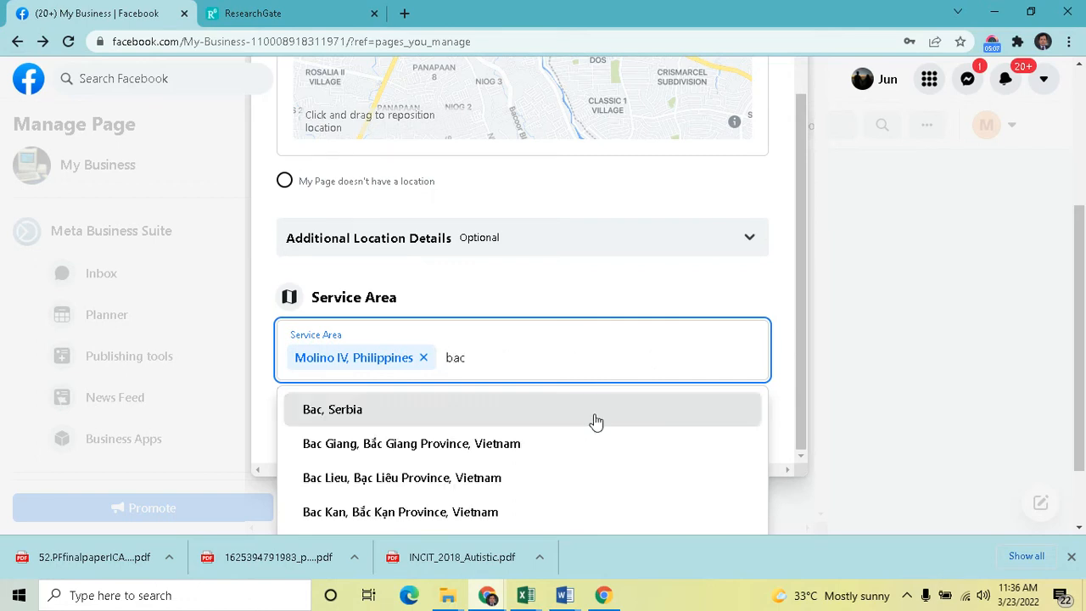
{"action": "type", "text": "oor"}
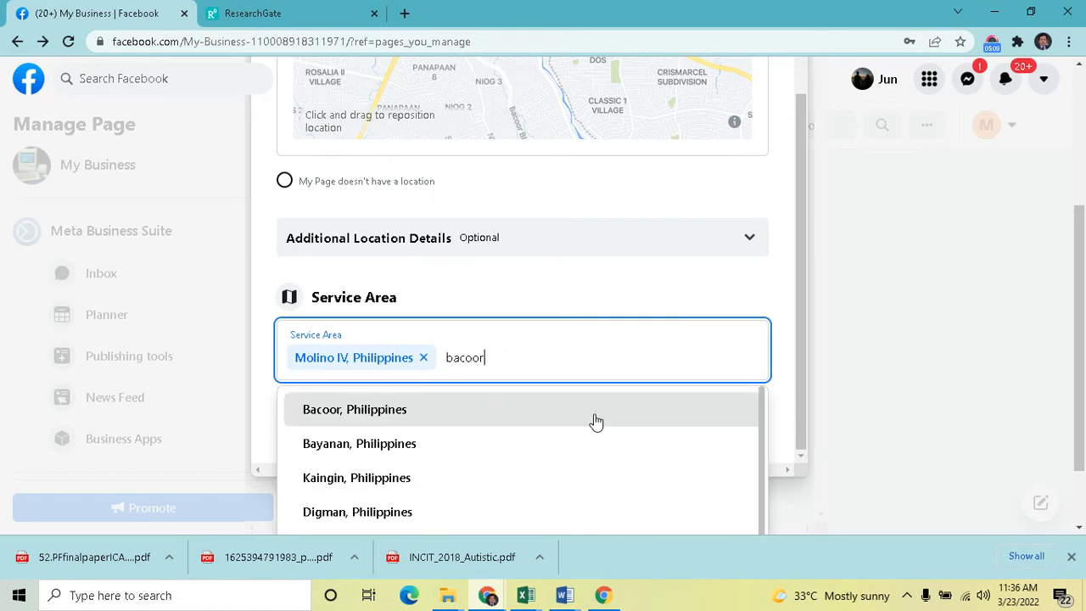
{"action": "scroll", "coordinate": [523, 448], "scroll_direction": "down", "scroll_amount": 2}
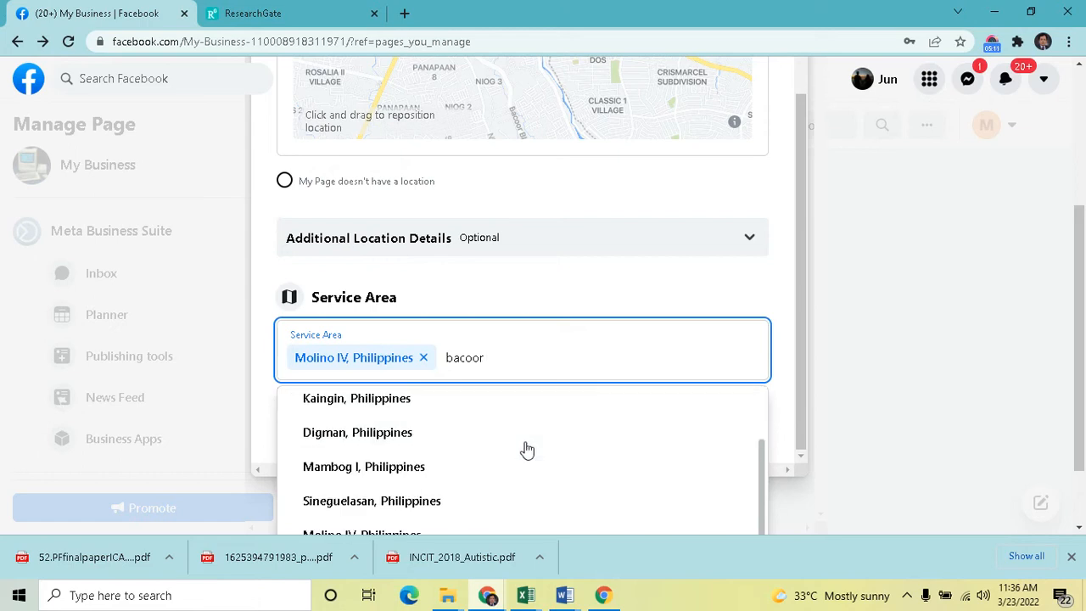
{"action": "left_click", "coordinate": [400, 476]}
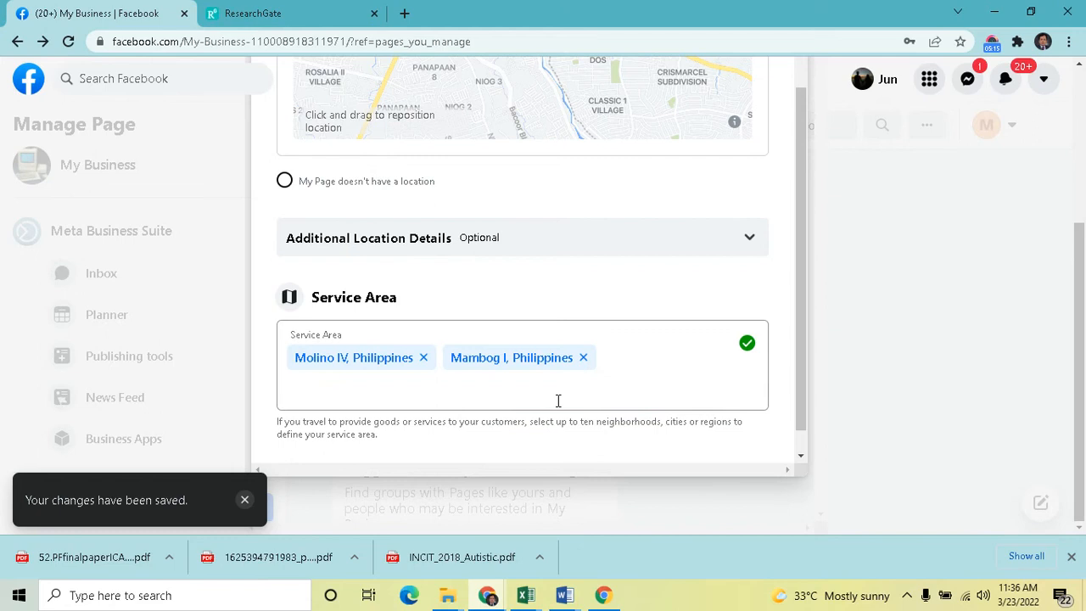
Search the service area for bacoor again and add Bayanan, Philippines
{"action": "left_click", "coordinate": [558, 399]}
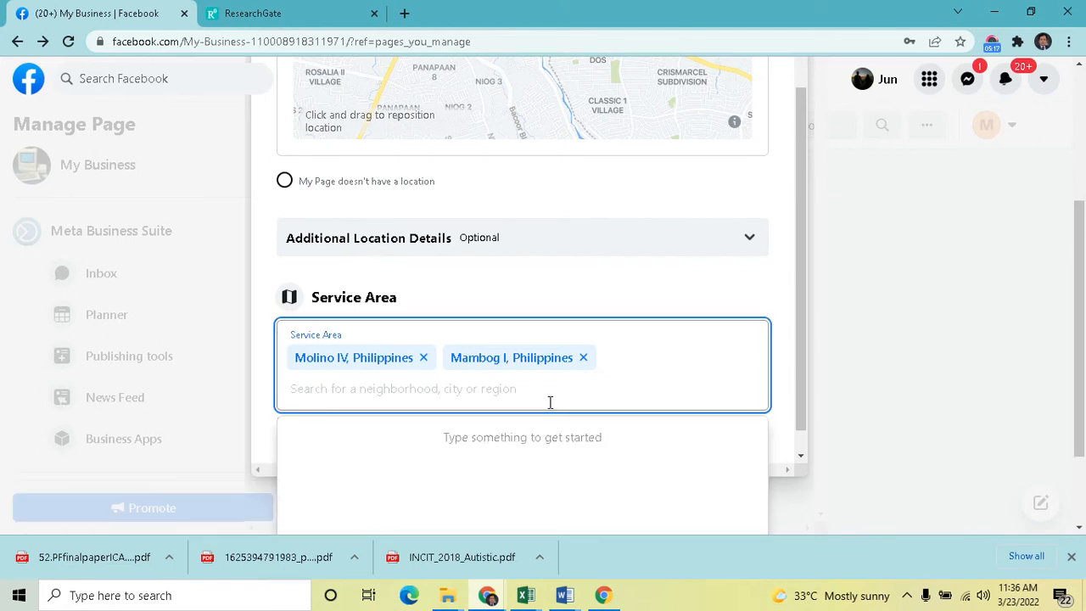
{"action": "type", "text": "bacoor"}
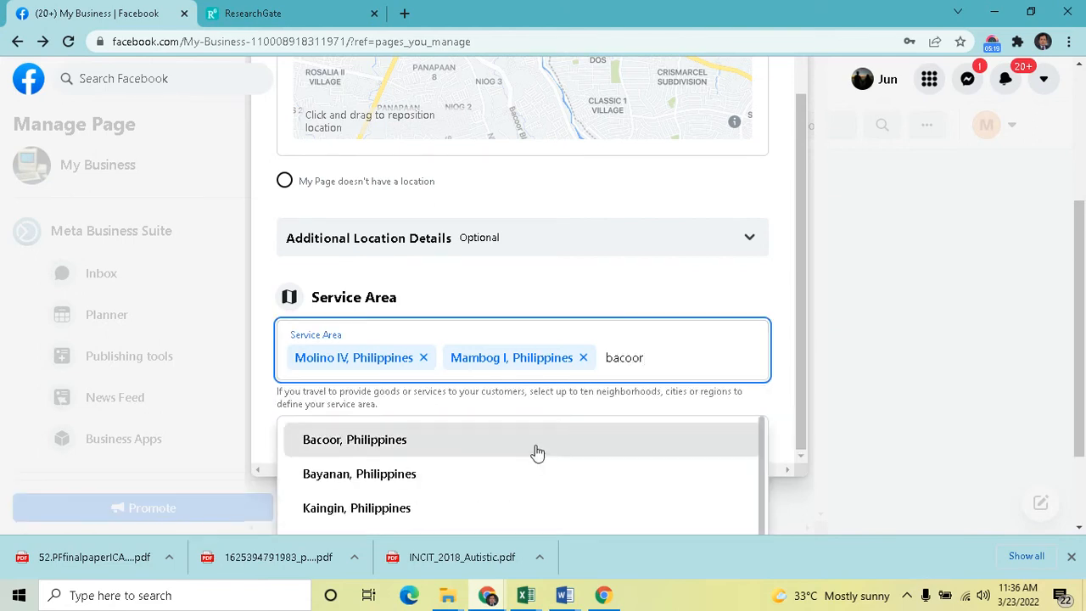
{"action": "left_click", "coordinate": [446, 473]}
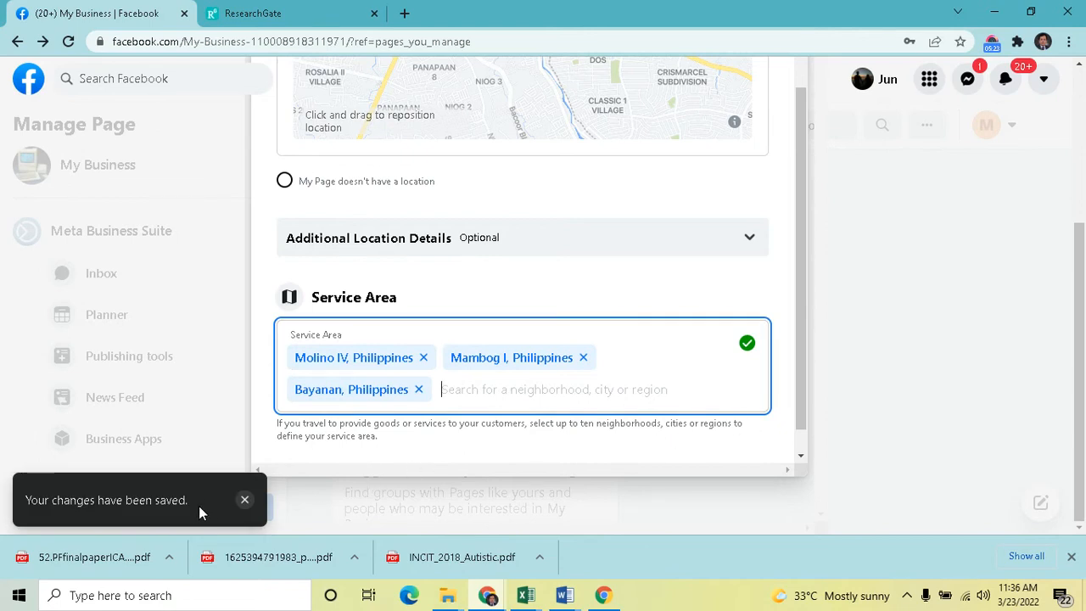
Open the Hours tab and choose Open on selected hours for the page
{"action": "left_click_drag", "start_coordinate": [800, 412], "coordinate": [787, 213]}
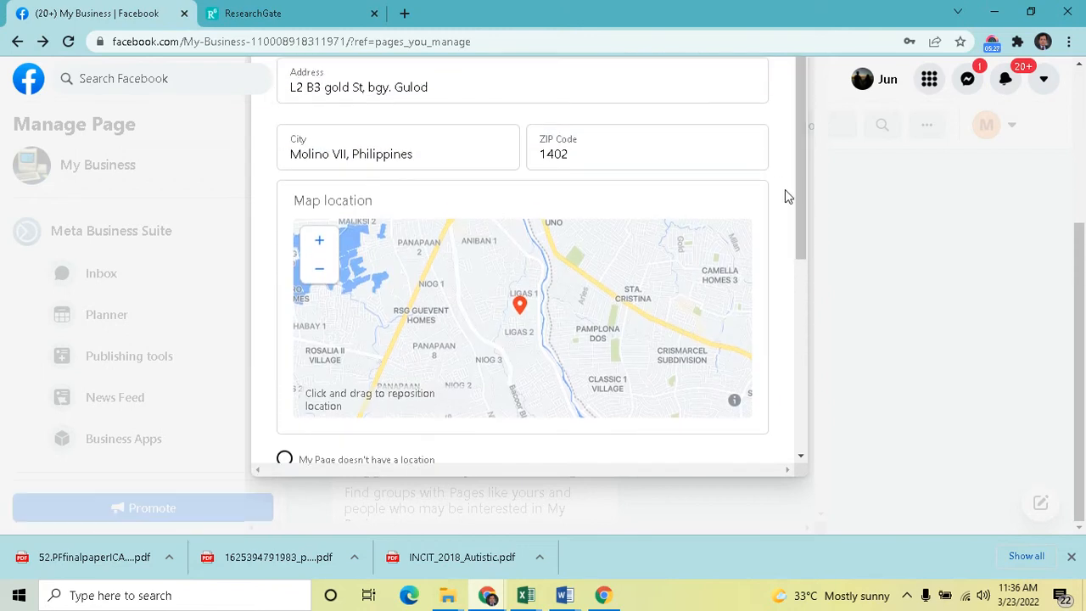
{"action": "scroll", "coordinate": [878, 284], "scroll_direction": "up", "scroll_amount": 3}
{"action": "scroll", "coordinate": [878, 284], "scroll_direction": "up", "scroll_amount": 1}
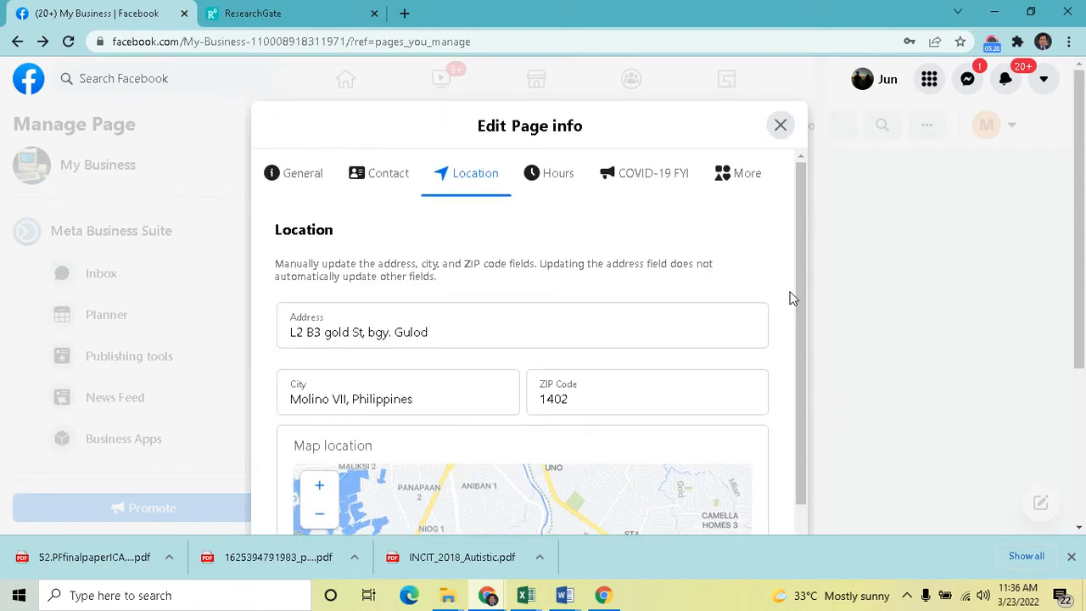
{"action": "left_click", "coordinate": [558, 186]}
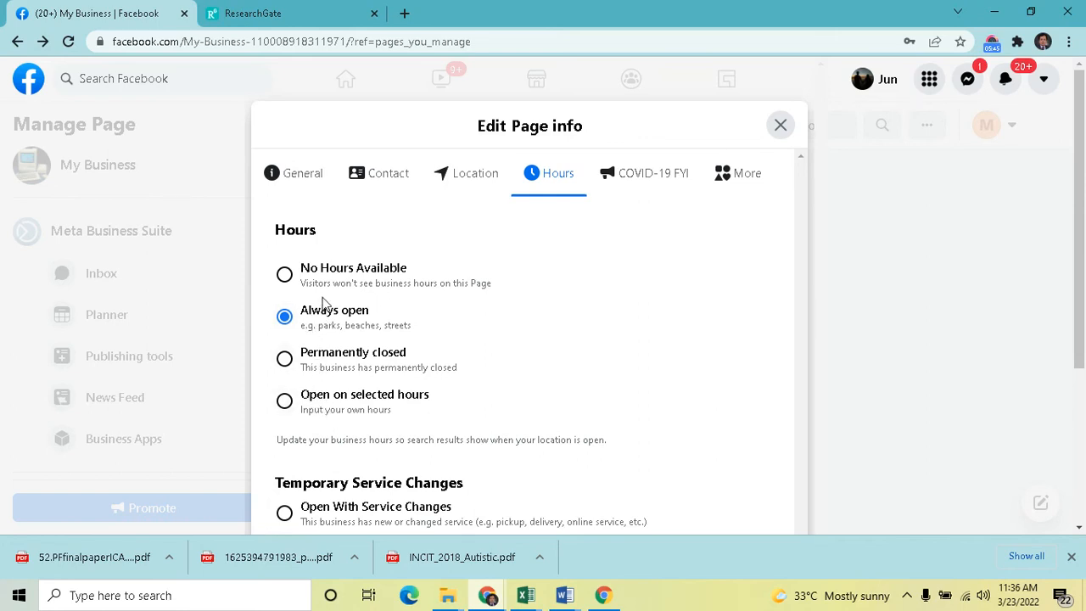
{"action": "left_click", "coordinate": [286, 274]}
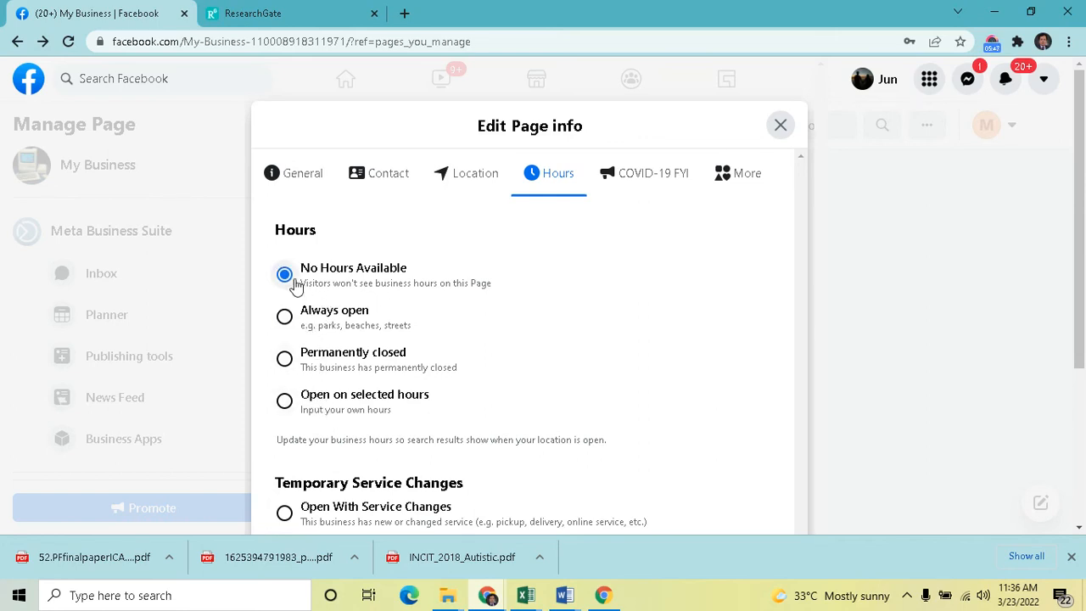
{"action": "left_click", "coordinate": [286, 403]}
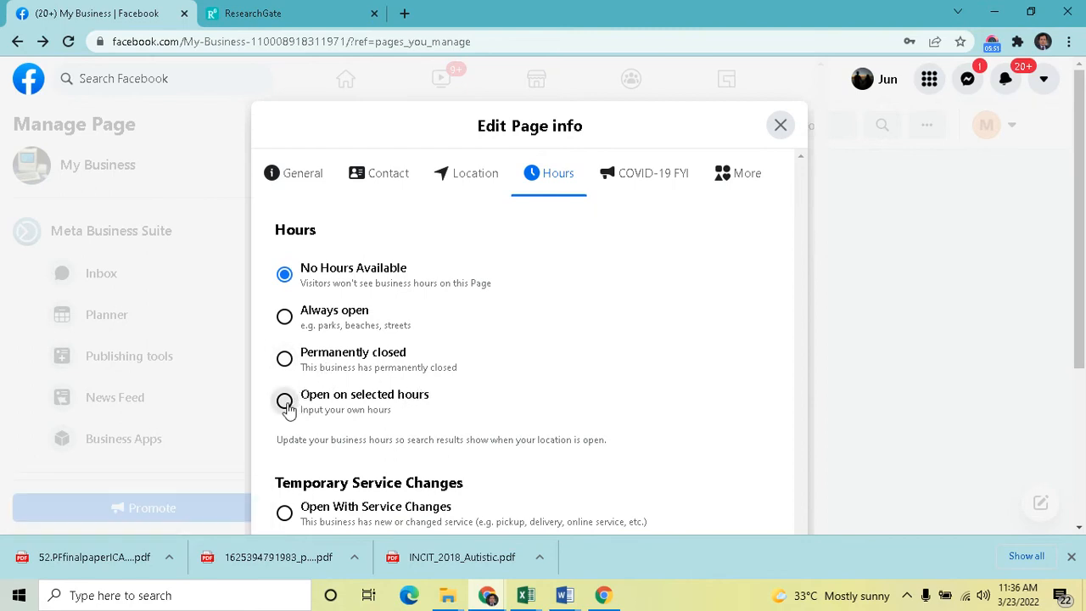
Set Monday's opening time to 12:00 AM and closing time to 1:15 PM
{"action": "scroll", "coordinate": [522, 378], "scroll_direction": "down", "scroll_amount": 3}
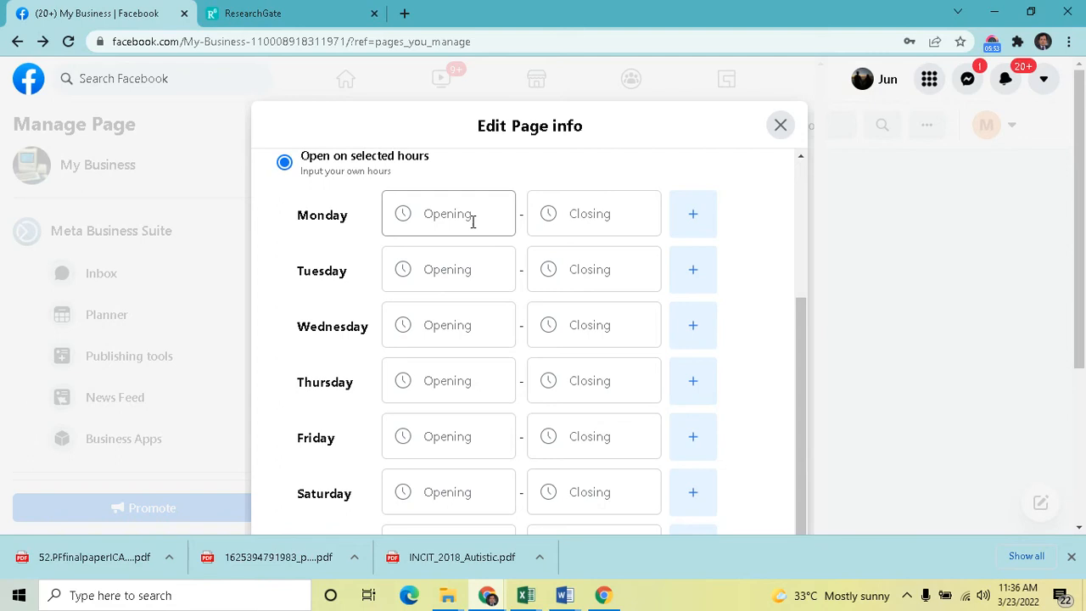
{"action": "left_click", "coordinate": [473, 220]}
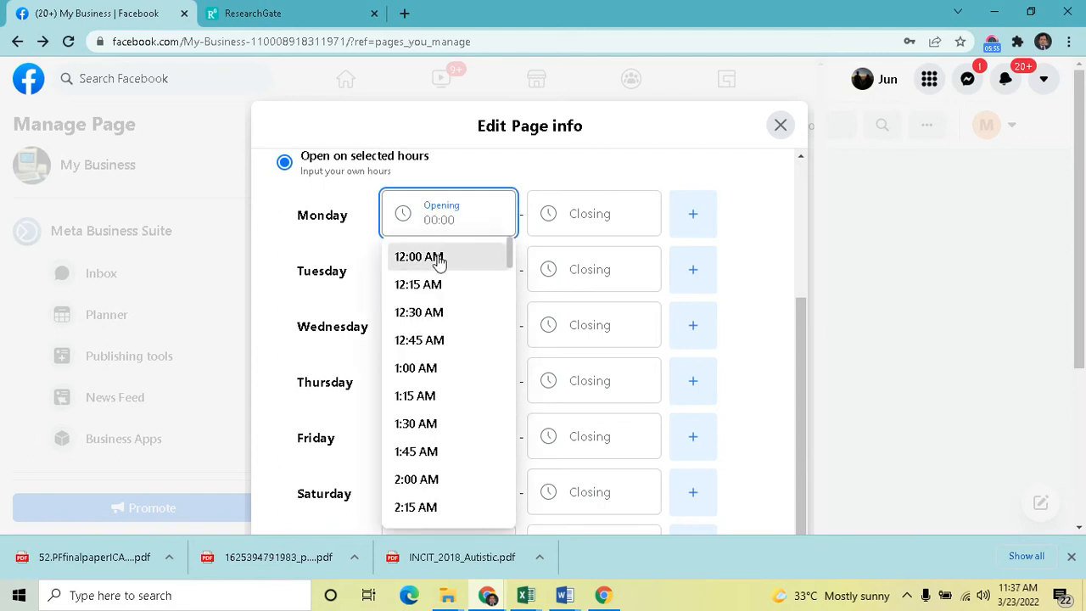
{"action": "left_click", "coordinate": [470, 257]}
{"action": "left_click", "coordinate": [565, 223]}
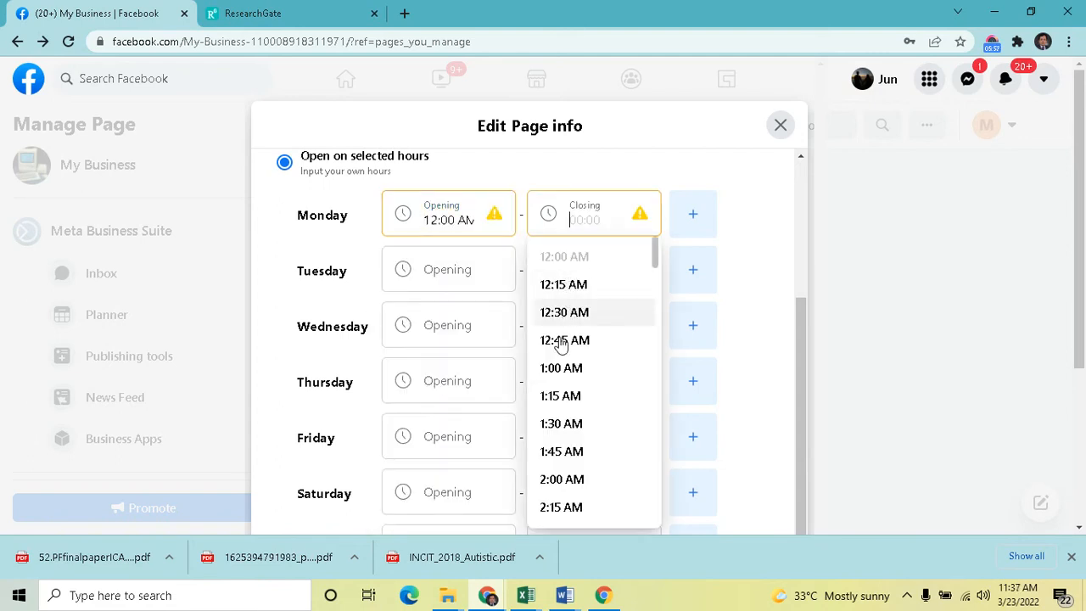
{"action": "scroll", "coordinate": [585, 459], "scroll_direction": "down", "scroll_amount": 8}
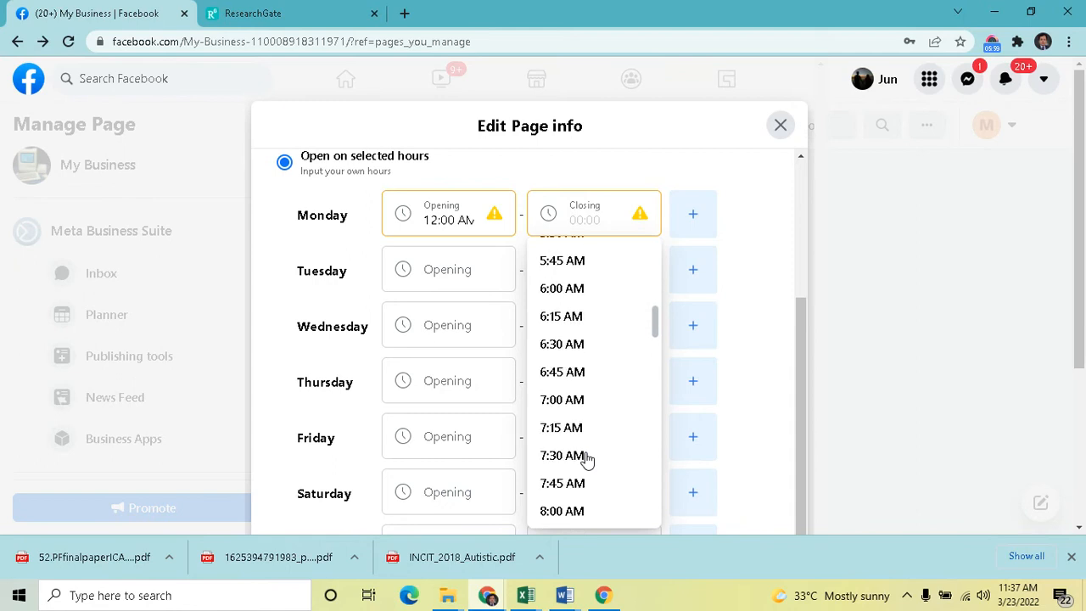
{"action": "scroll", "coordinate": [577, 475], "scroll_direction": "down", "scroll_amount": 6}
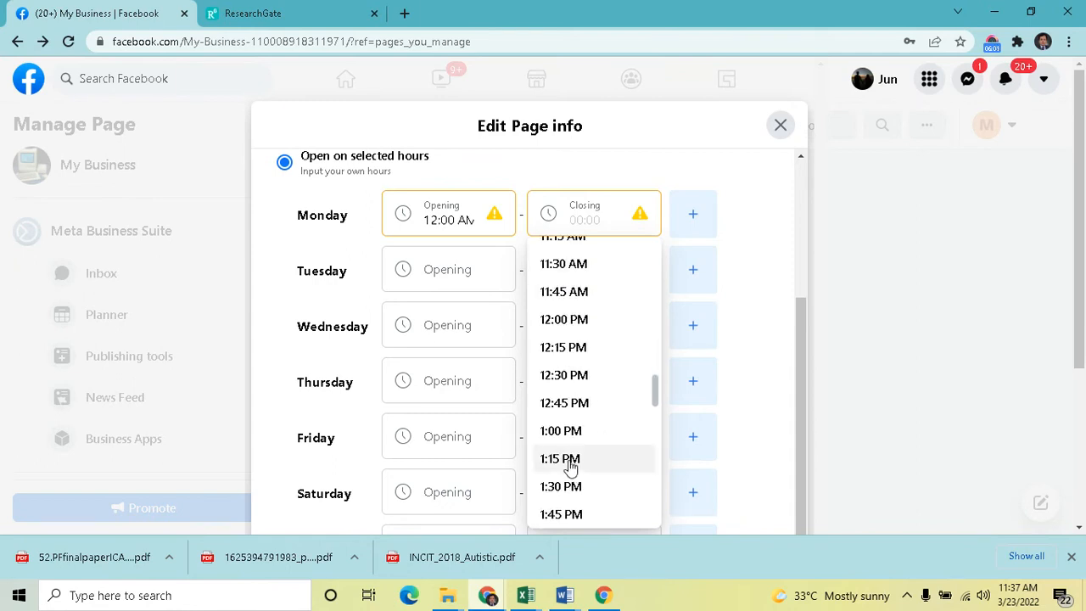
{"action": "left_click", "coordinate": [577, 459]}
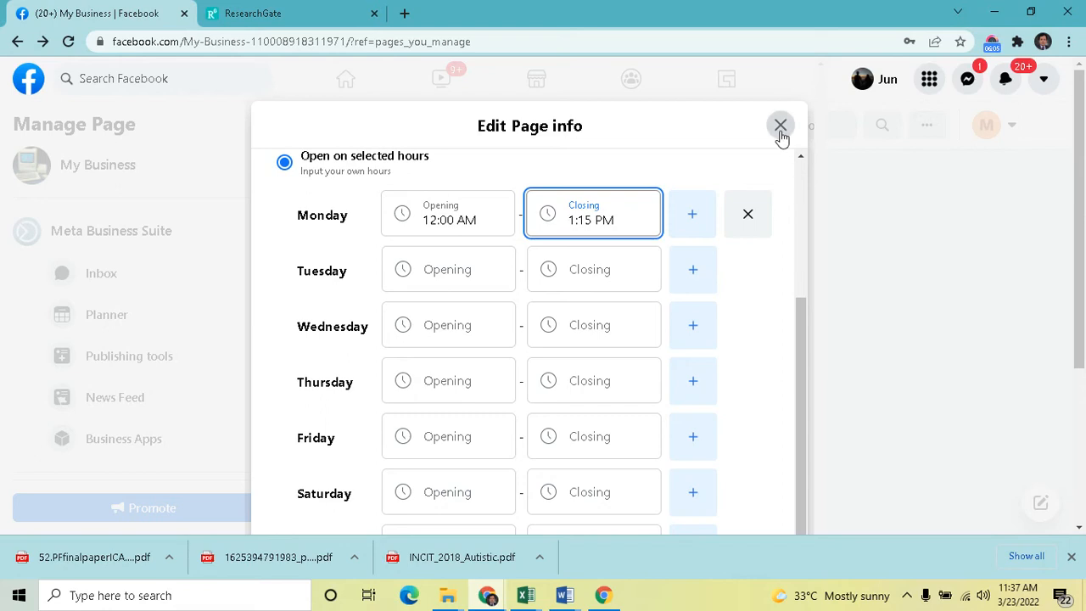
Look over the Temporary Service Changes options and the COVID-19 FYI tab
{"action": "left_click_drag", "start_coordinate": [798, 342], "coordinate": [802, 455]}
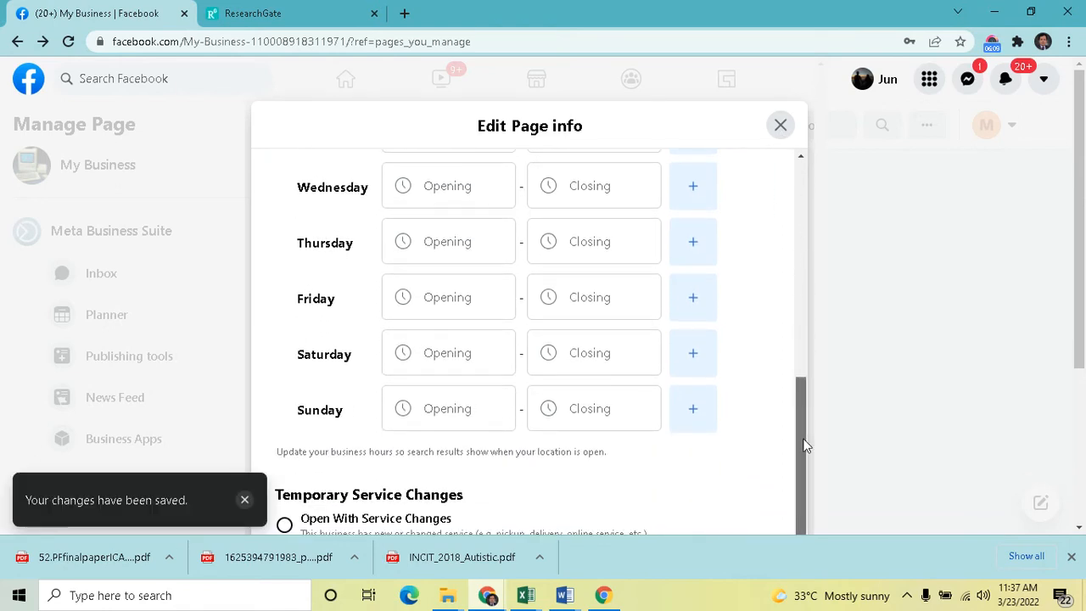
{"action": "scroll", "coordinate": [594, 420], "scroll_direction": "down", "scroll_amount": 5}
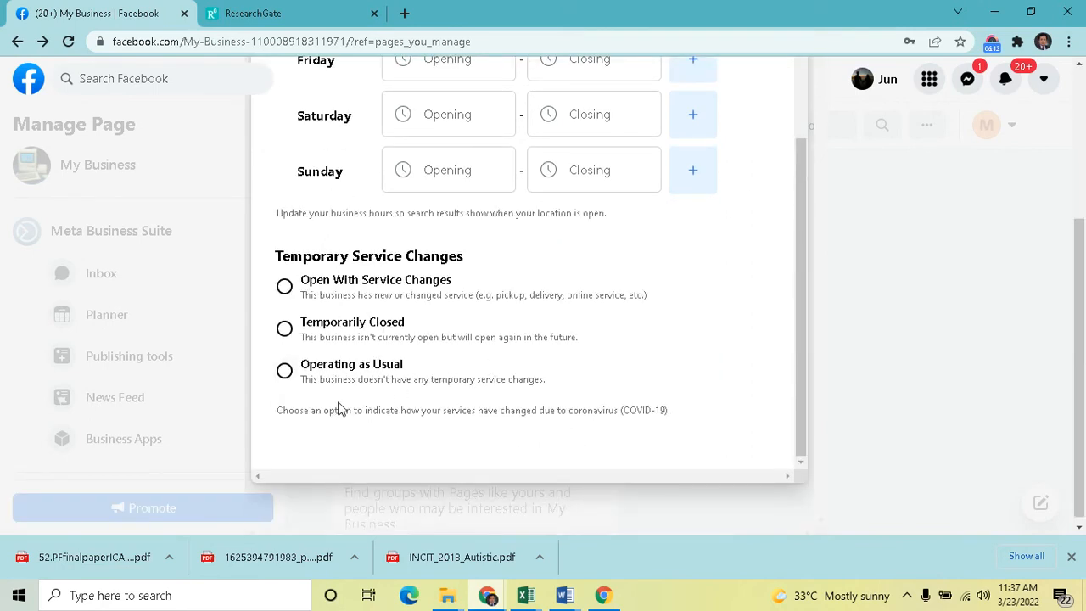
{"action": "scroll", "coordinate": [669, 331], "scroll_direction": "up", "scroll_amount": 4}
{"action": "scroll", "coordinate": [668, 331], "scroll_direction": "down", "scroll_amount": 4}
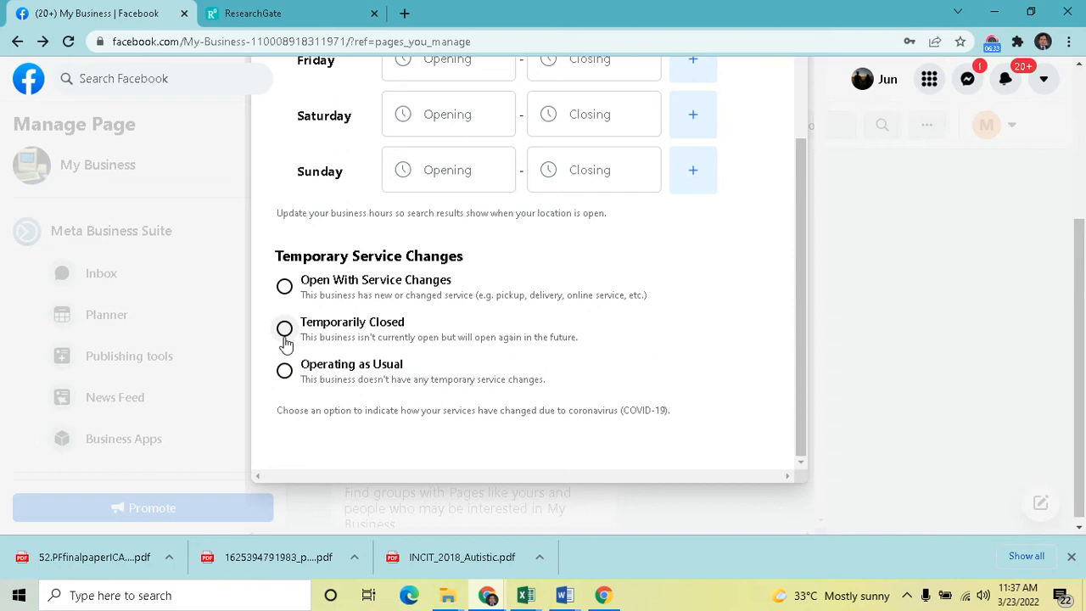
{"action": "left_click_drag", "start_coordinate": [799, 379], "coordinate": [788, 154]}
{"action": "scroll", "coordinate": [735, 215], "scroll_direction": "up", "scroll_amount": 3}
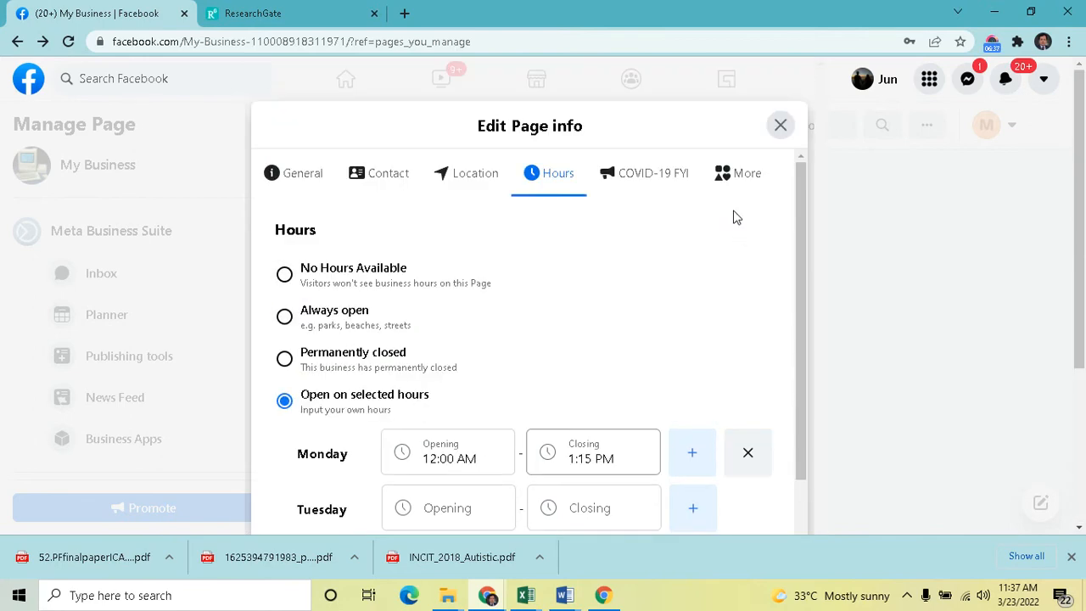
{"action": "left_click", "coordinate": [669, 182]}
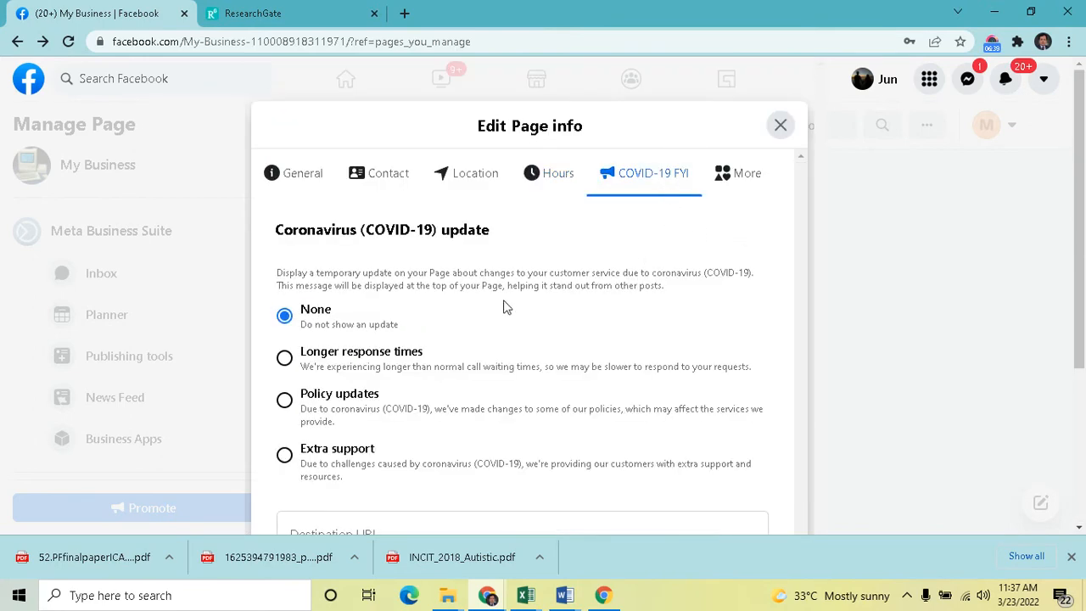
{"action": "scroll", "coordinate": [488, 388], "scroll_direction": "down", "scroll_amount": 3}
{"action": "scroll", "coordinate": [488, 386], "scroll_direction": "up", "scroll_amount": 3}
{"action": "scroll", "coordinate": [487, 383], "scroll_direction": "down", "scroll_amount": 1}
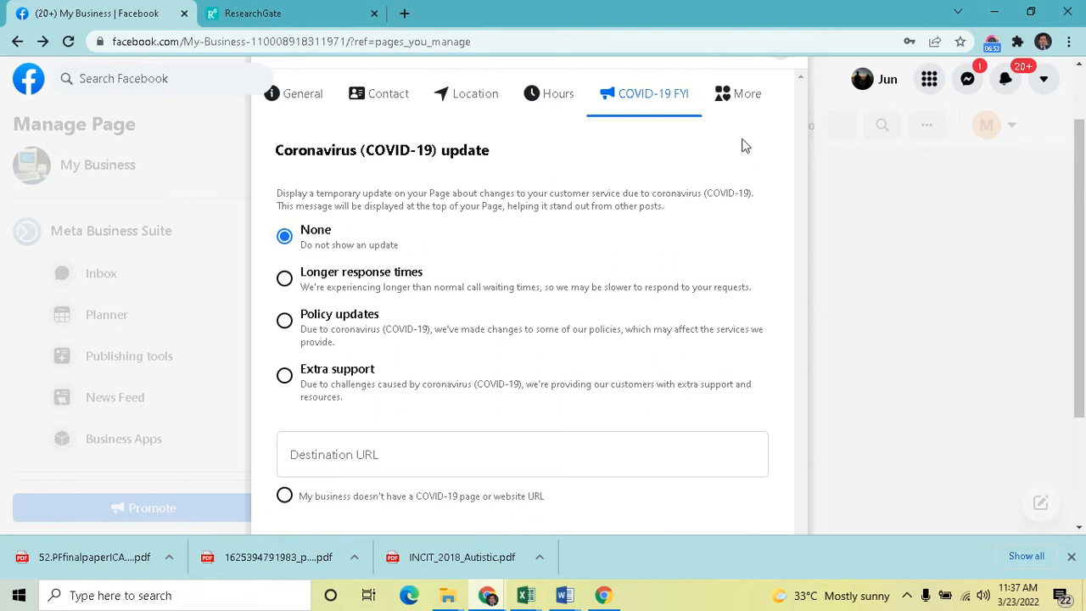
Open the More tab and enter hard drive, monitor, cpu as the page's products
{"action": "left_click", "coordinate": [743, 100]}
{"action": "left_click_drag", "start_coordinate": [804, 231], "coordinate": [797, 274]}
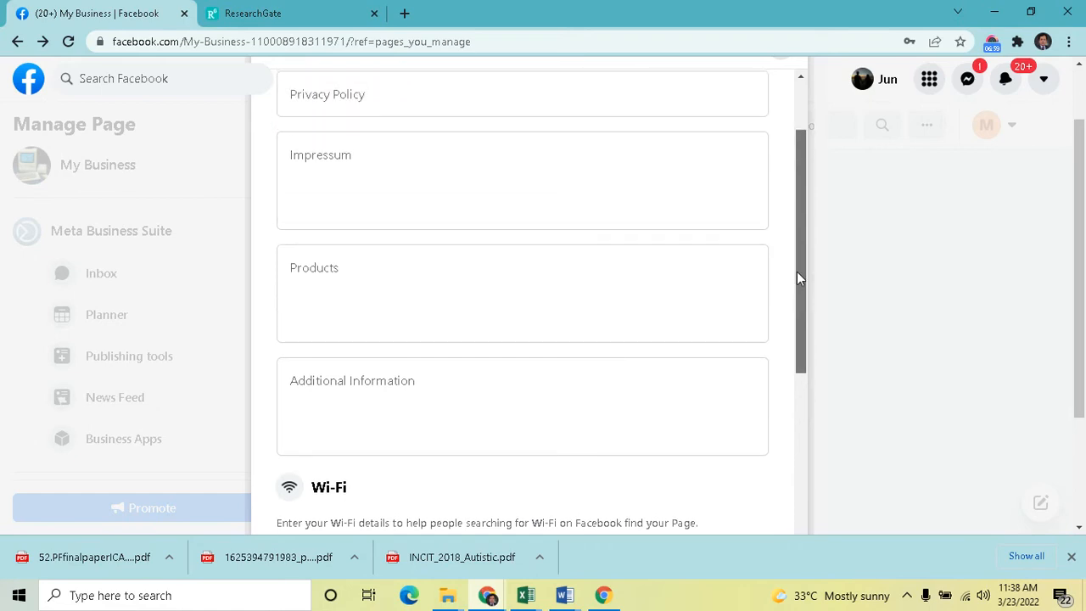
{"action": "left_click", "coordinate": [364, 299]}
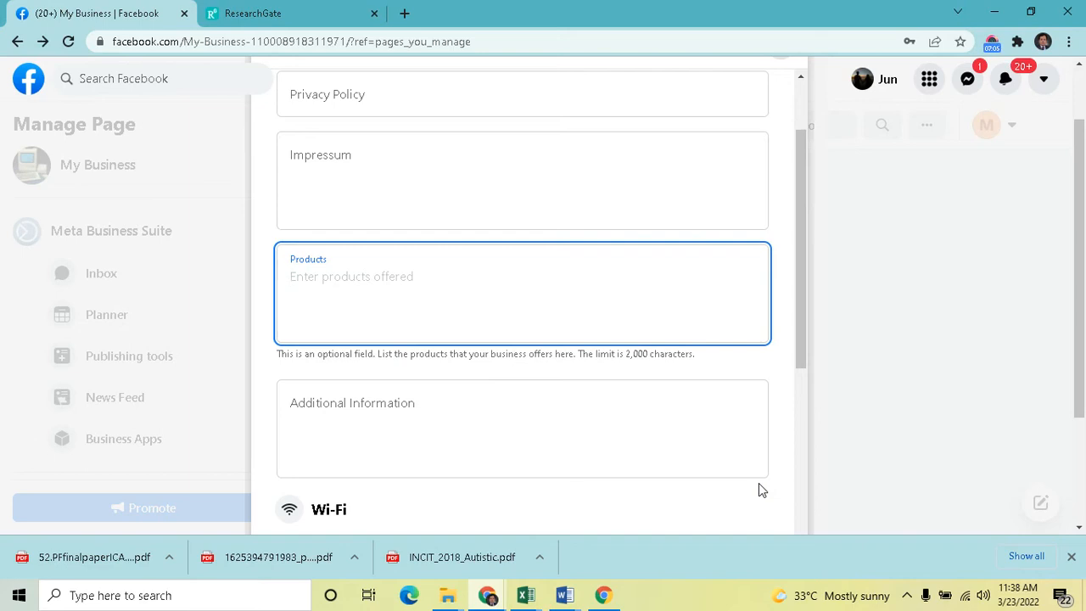
{"action": "type", "text": "hard drive, monitor, cpu"}
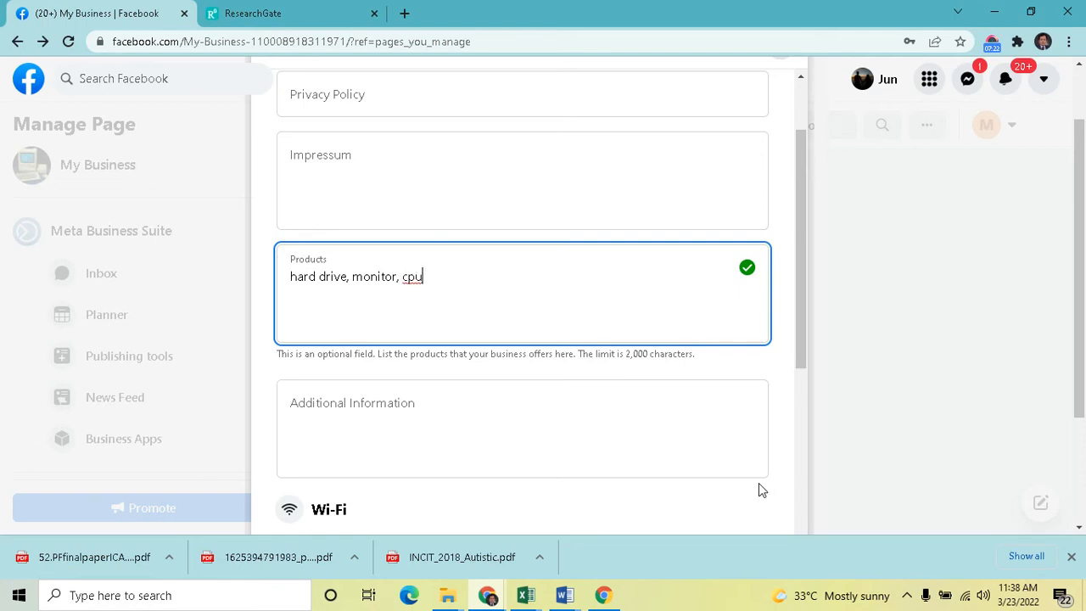
Switch the price range to Expensive and then back to Cheap
{"action": "scroll", "coordinate": [710, 427], "scroll_direction": "up", "scroll_amount": 3}
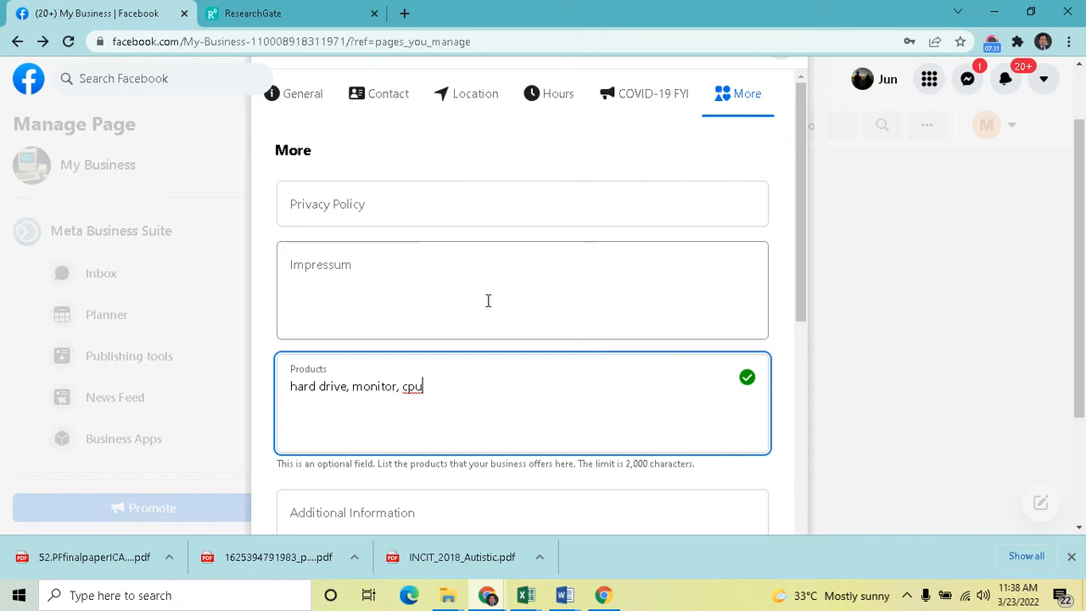
{"action": "scroll", "coordinate": [548, 382], "scroll_direction": "down", "scroll_amount": 4}
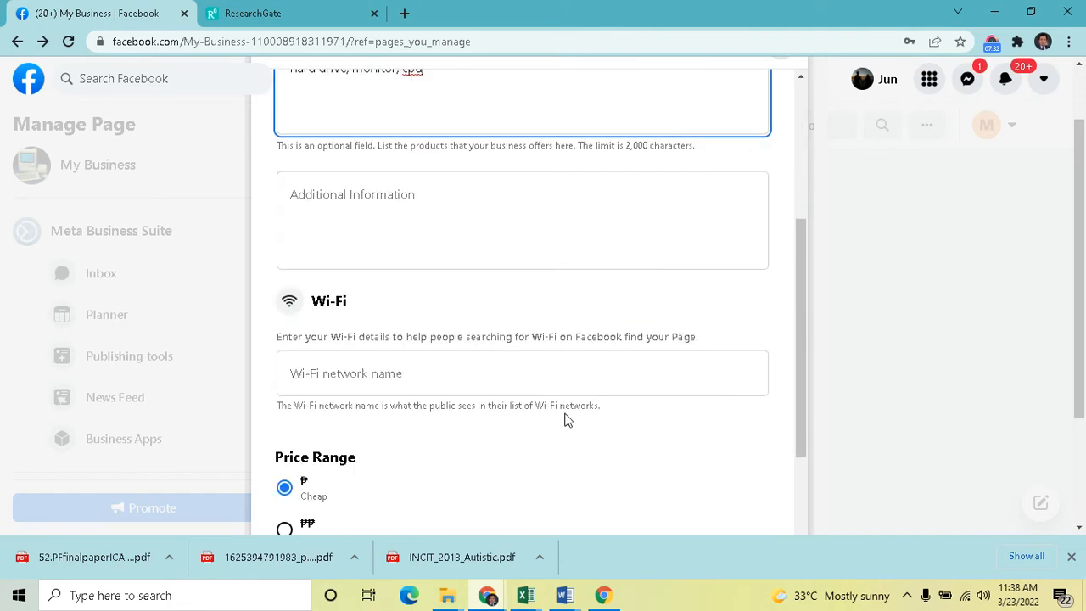
{"action": "scroll", "coordinate": [566, 416], "scroll_direction": "down", "scroll_amount": 3}
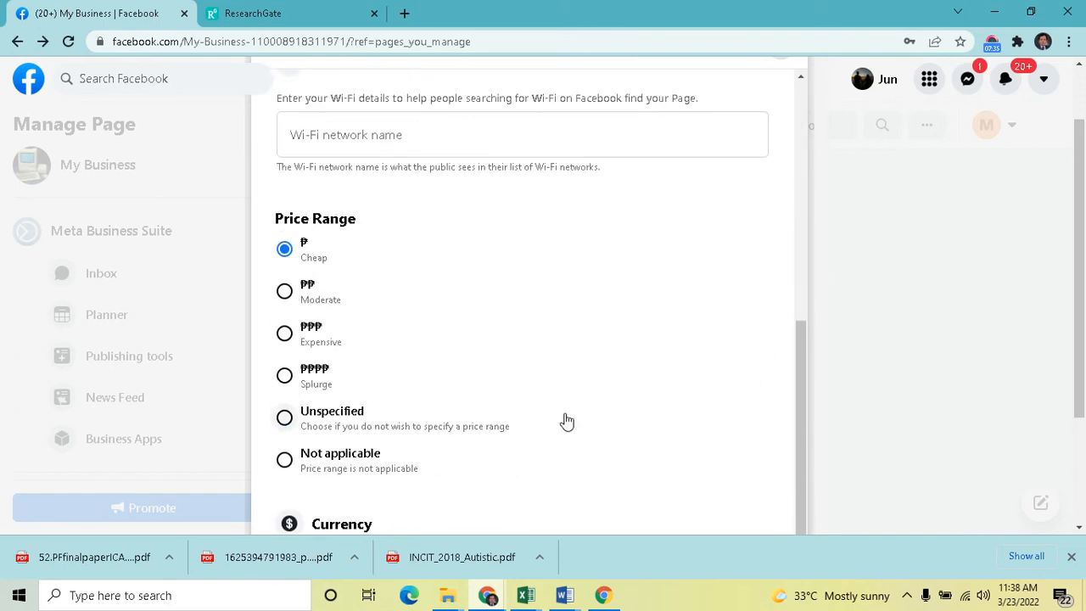
{"action": "scroll", "coordinate": [566, 422], "scroll_direction": "down", "scroll_amount": 1}
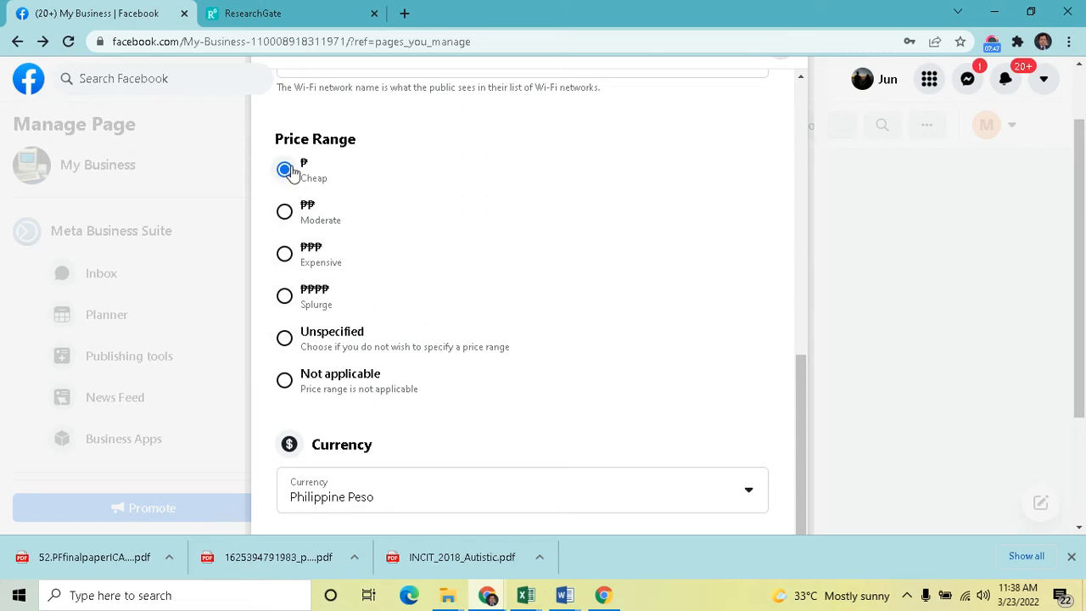
{"action": "left_click", "coordinate": [286, 254]}
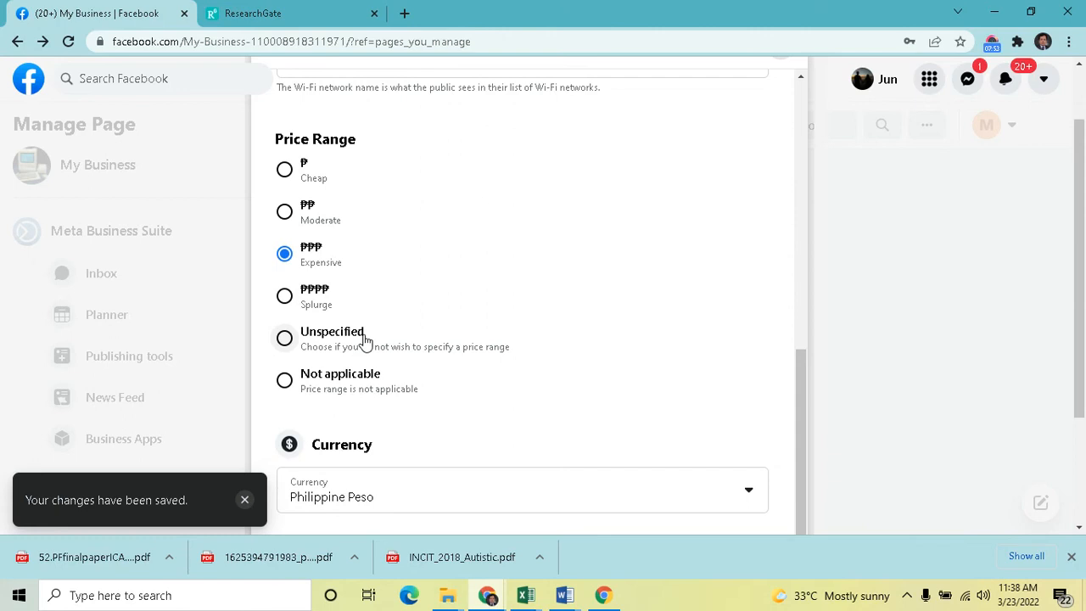
{"action": "left_click", "coordinate": [285, 170]}
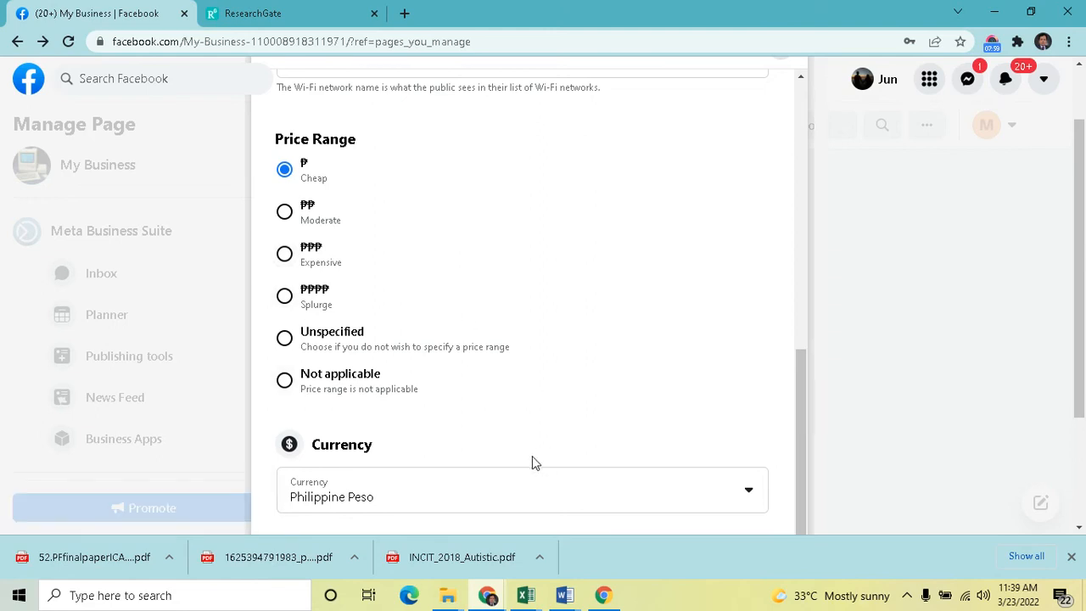
Look over the currency list and the Other Accounts platform options, then close the Edit Page info dialog
{"action": "scroll", "coordinate": [798, 474], "scroll_direction": "down", "scroll_amount": 2}
{"action": "left_click", "coordinate": [582, 452]}
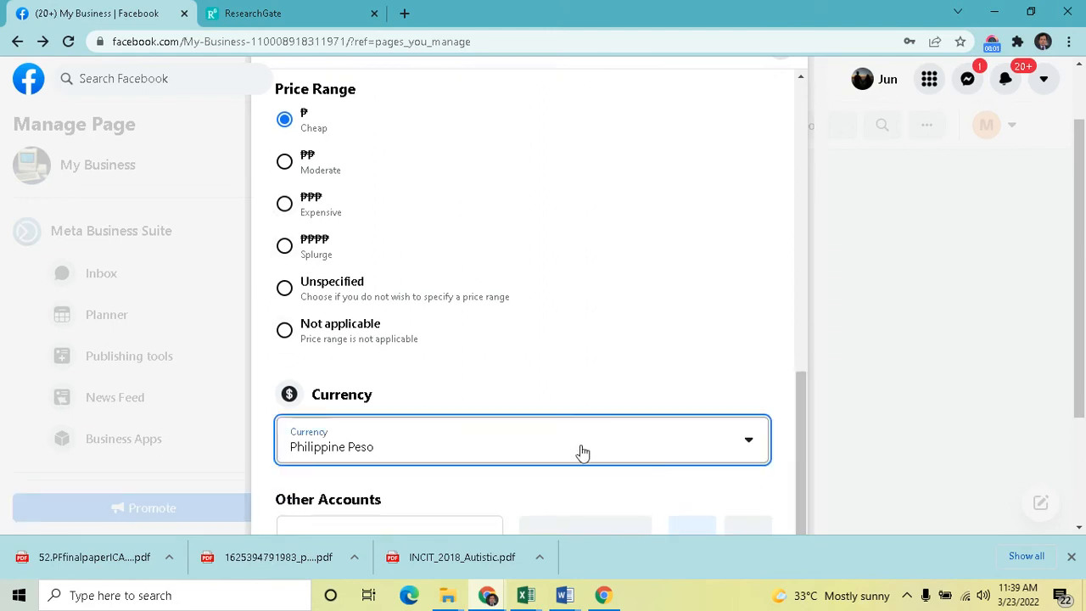
{"action": "left_click", "coordinate": [798, 451]}
{"action": "scroll", "coordinate": [1080, 410], "scroll_direction": "down", "scroll_amount": 3}
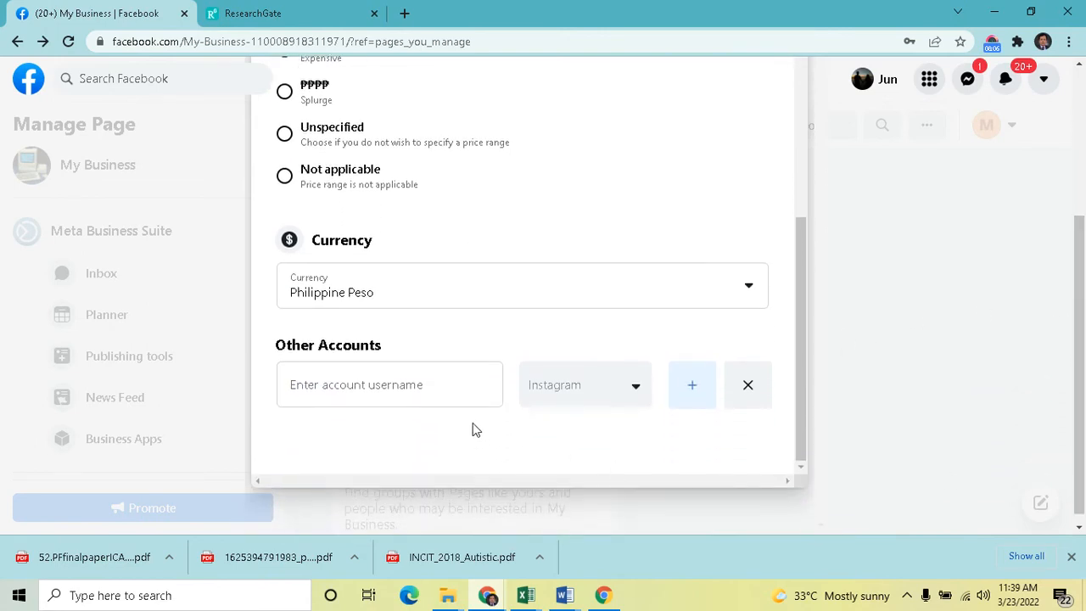
{"action": "left_click", "coordinate": [632, 390]}
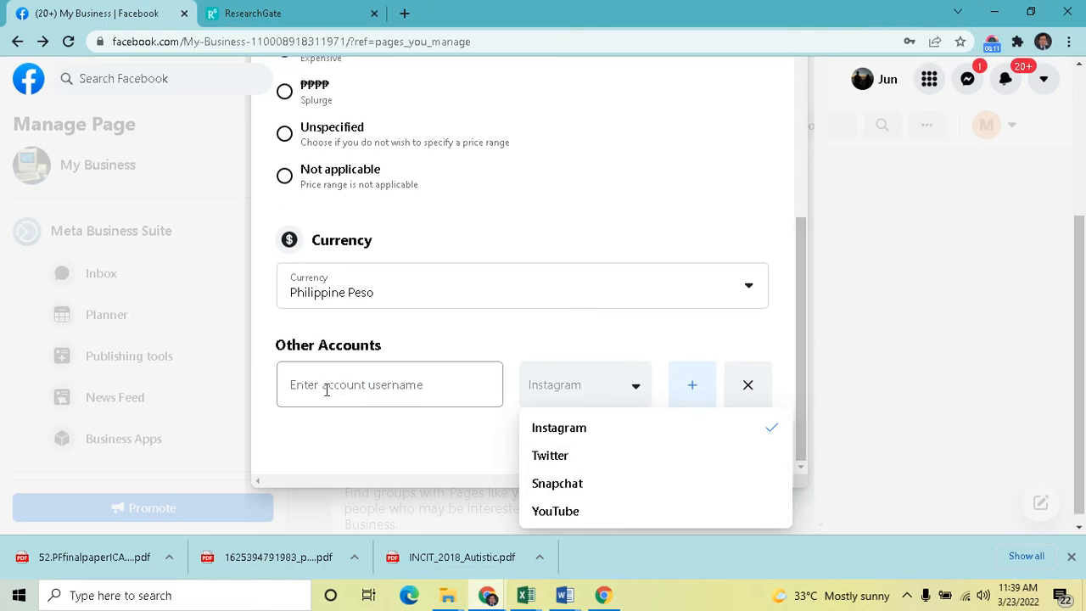
{"action": "left_click_drag", "start_coordinate": [1083, 466], "coordinate": [1083, 317]}
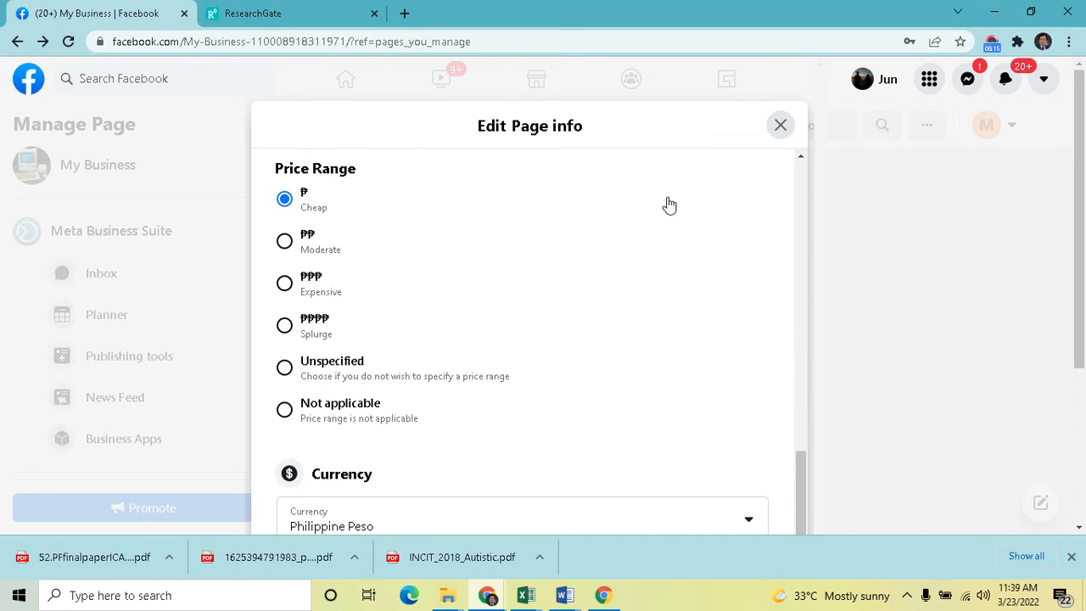
{"action": "left_click", "coordinate": [780, 127]}
Open the page's tab settings from the More menu
{"action": "scroll", "coordinate": [762, 284], "scroll_direction": "up", "scroll_amount": 4}
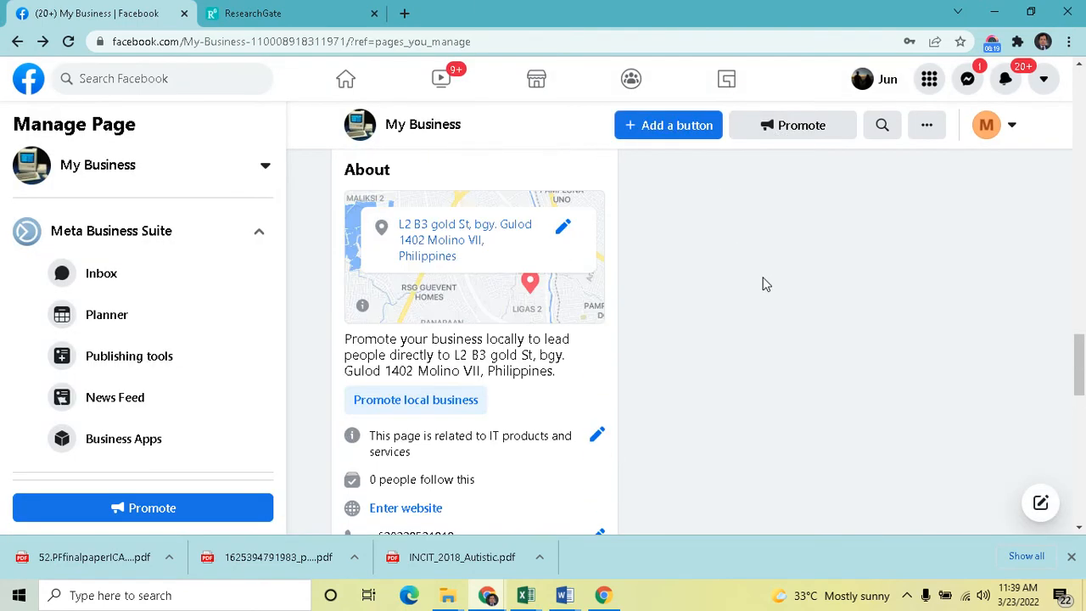
{"action": "scroll", "coordinate": [518, 408], "scroll_direction": "up", "scroll_amount": 6}
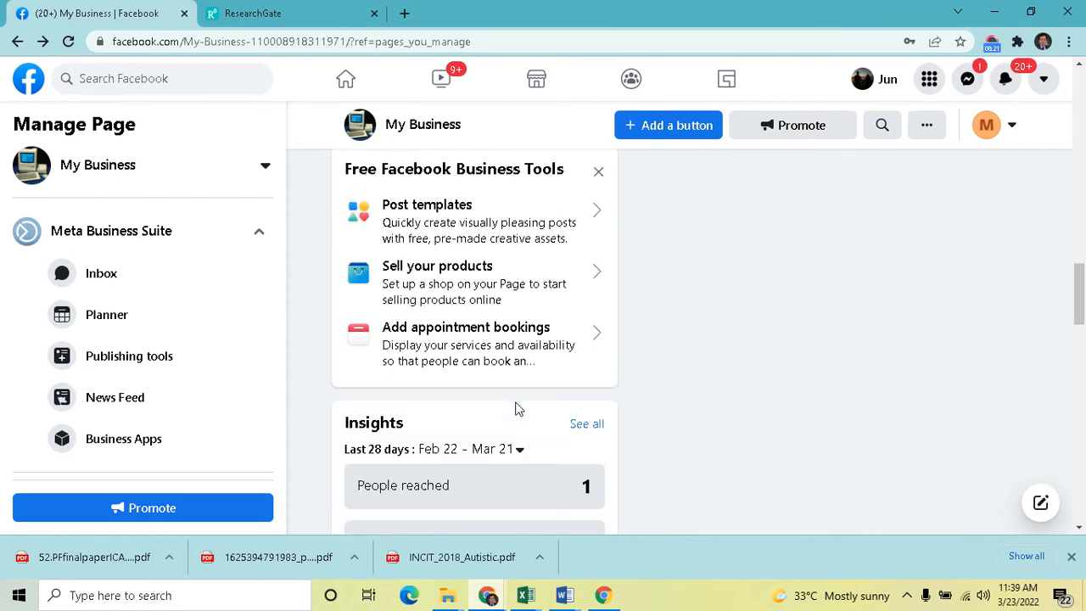
{"action": "scroll", "coordinate": [518, 408], "scroll_direction": "up", "scroll_amount": 7}
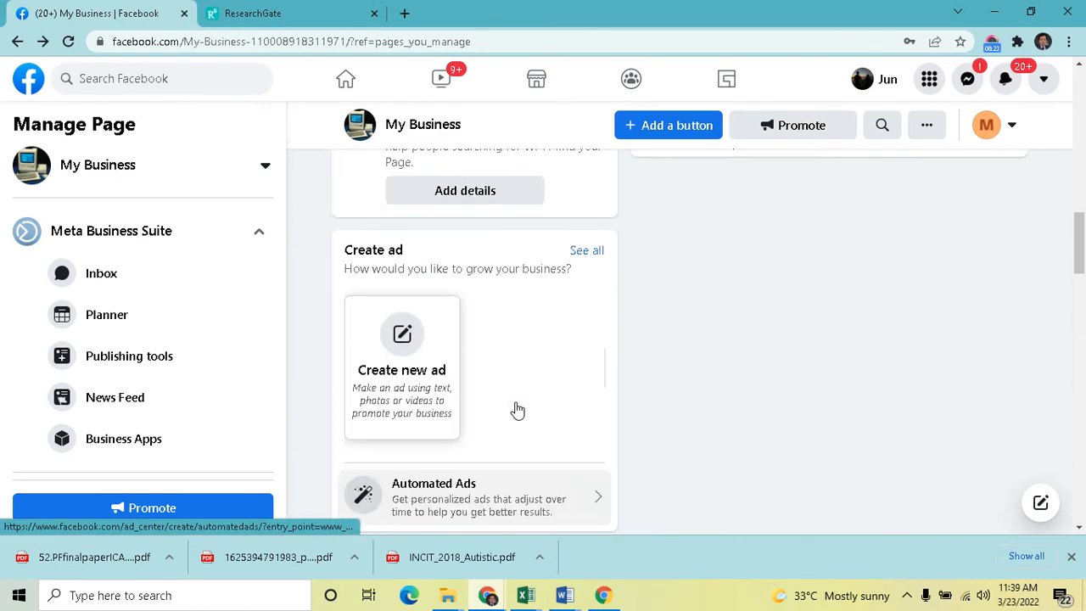
{"action": "scroll", "coordinate": [518, 408], "scroll_direction": "up", "scroll_amount": 6}
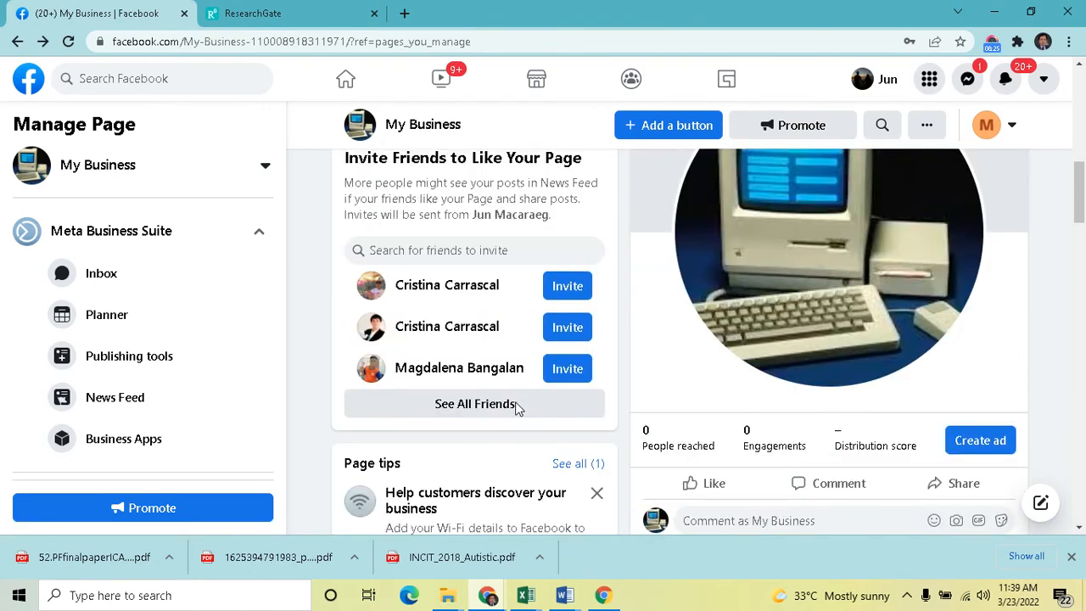
{"action": "scroll", "coordinate": [517, 408], "scroll_direction": "up", "scroll_amount": 1}
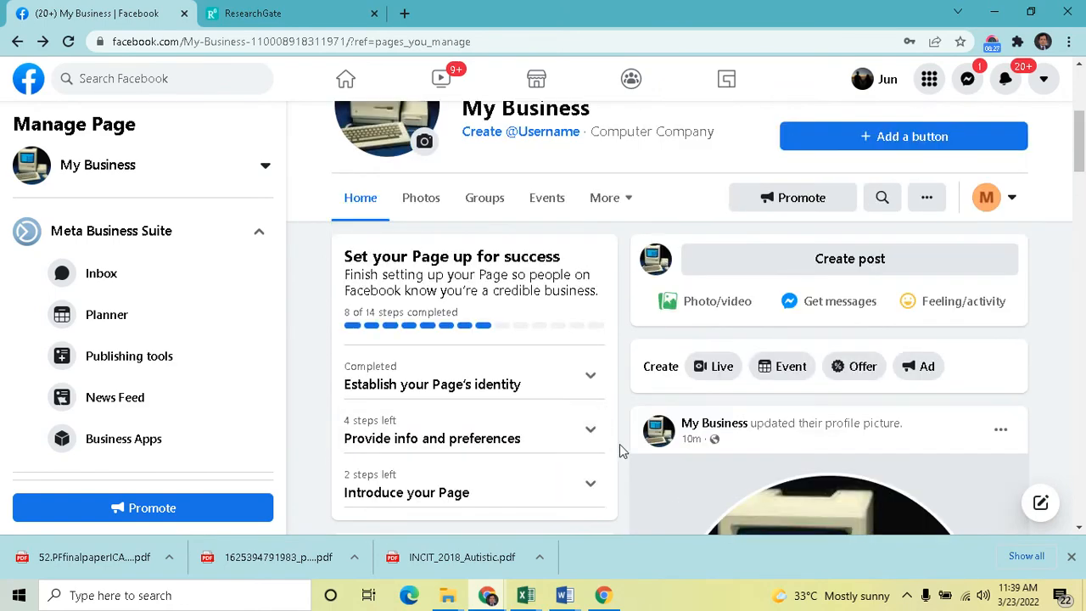
{"action": "scroll", "coordinate": [625, 448], "scroll_direction": "up", "scroll_amount": 2}
{"action": "scroll", "coordinate": [625, 452], "scroll_direction": "up", "scroll_amount": 1}
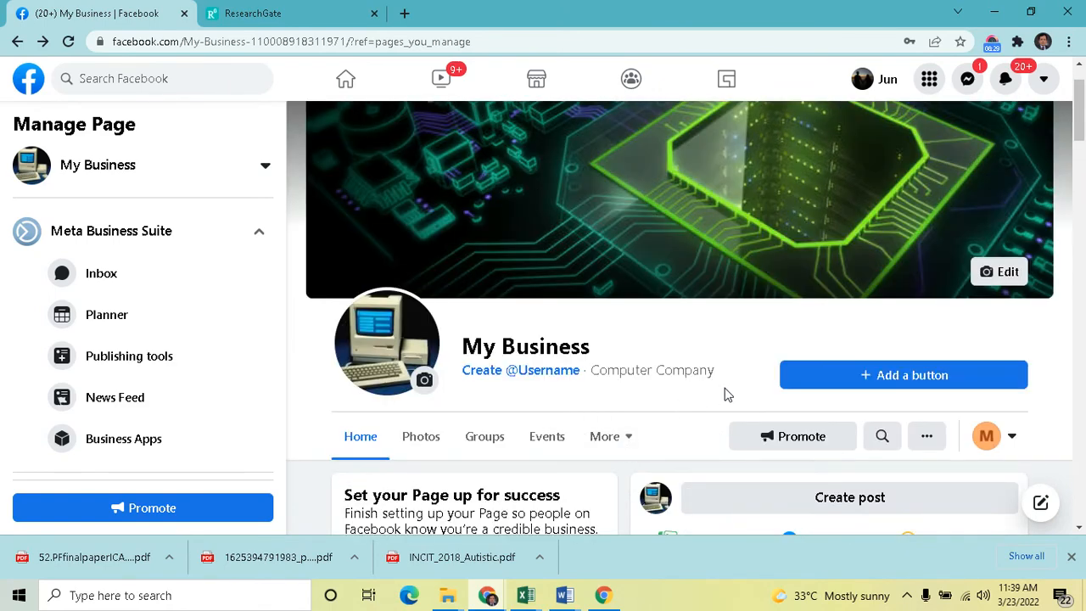
{"action": "scroll", "coordinate": [726, 395], "scroll_direction": "down", "scroll_amount": 2}
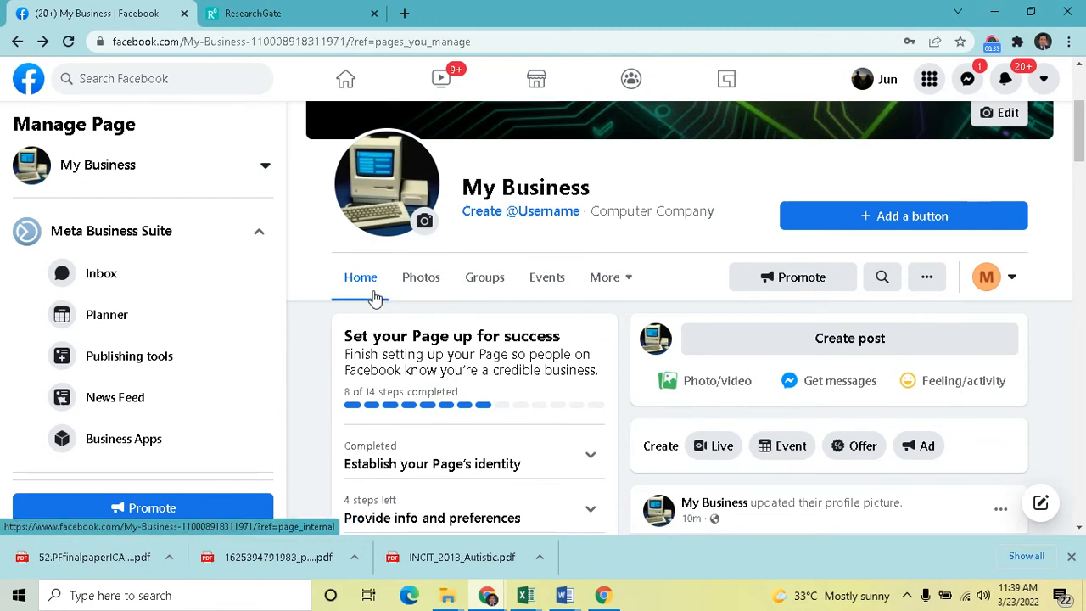
{"action": "scroll", "coordinate": [611, 346], "scroll_direction": "up", "scroll_amount": 1}
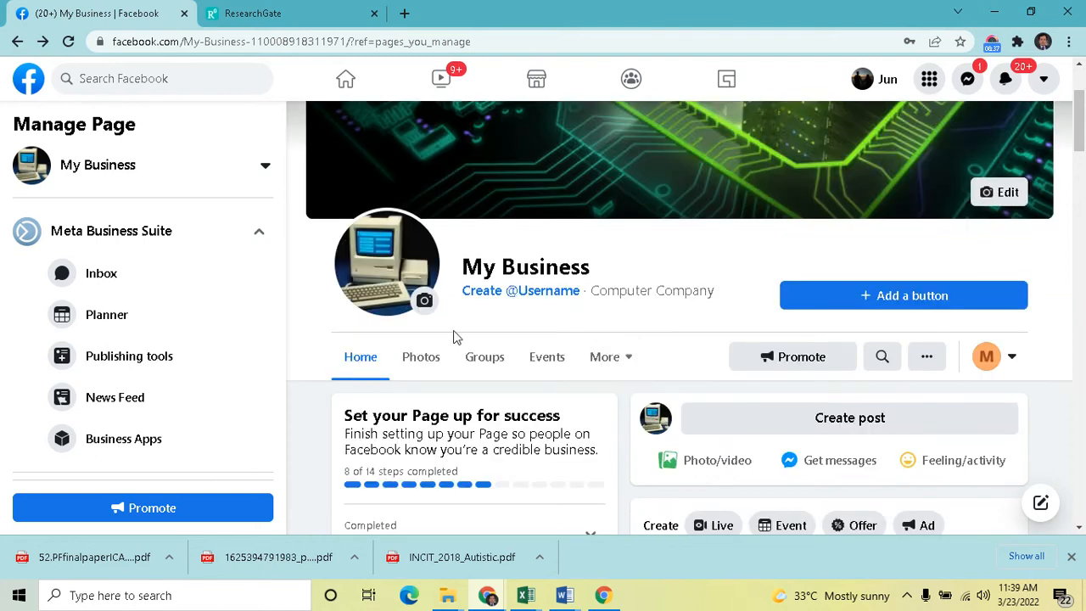
{"action": "left_click", "coordinate": [632, 359]}
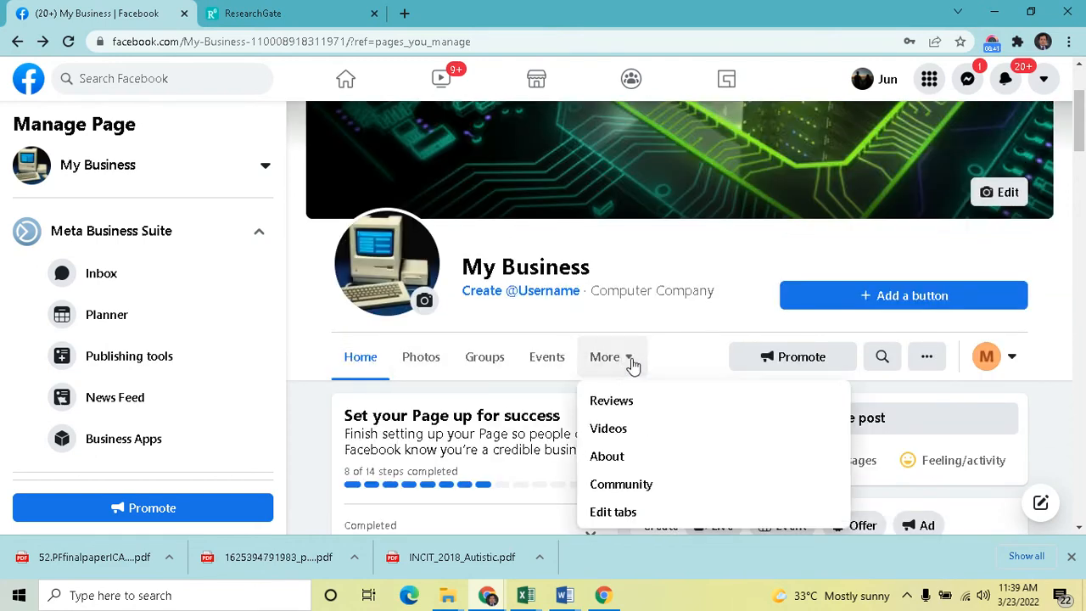
{"action": "left_click", "coordinate": [632, 513]}
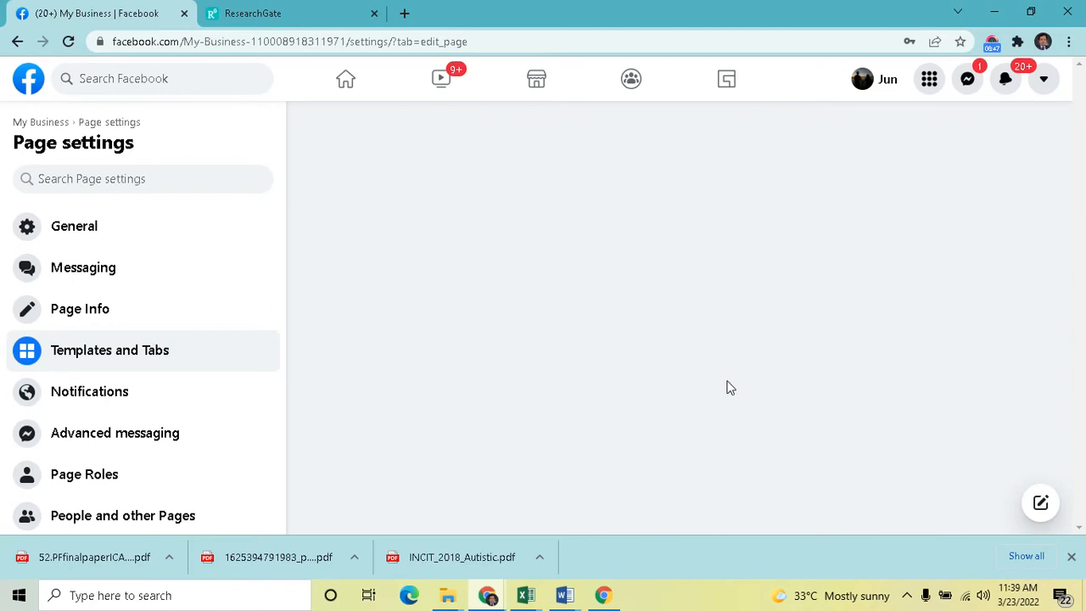
Switch the Groups and Events tabs off and back on
{"action": "scroll", "coordinate": [733, 387], "scroll_direction": "down", "scroll_amount": 3}
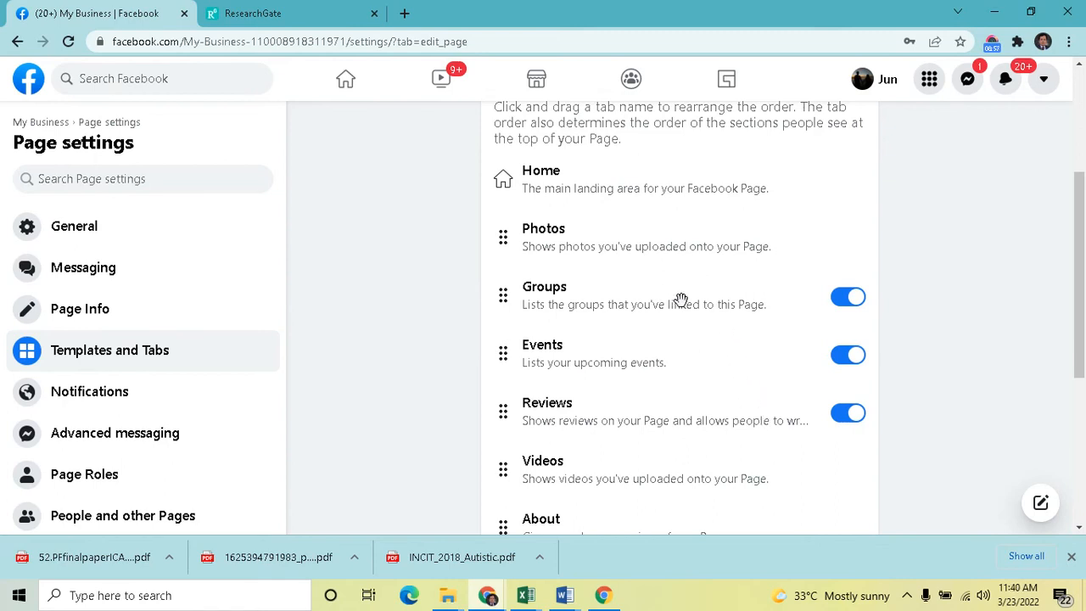
{"action": "left_click", "coordinate": [843, 304]}
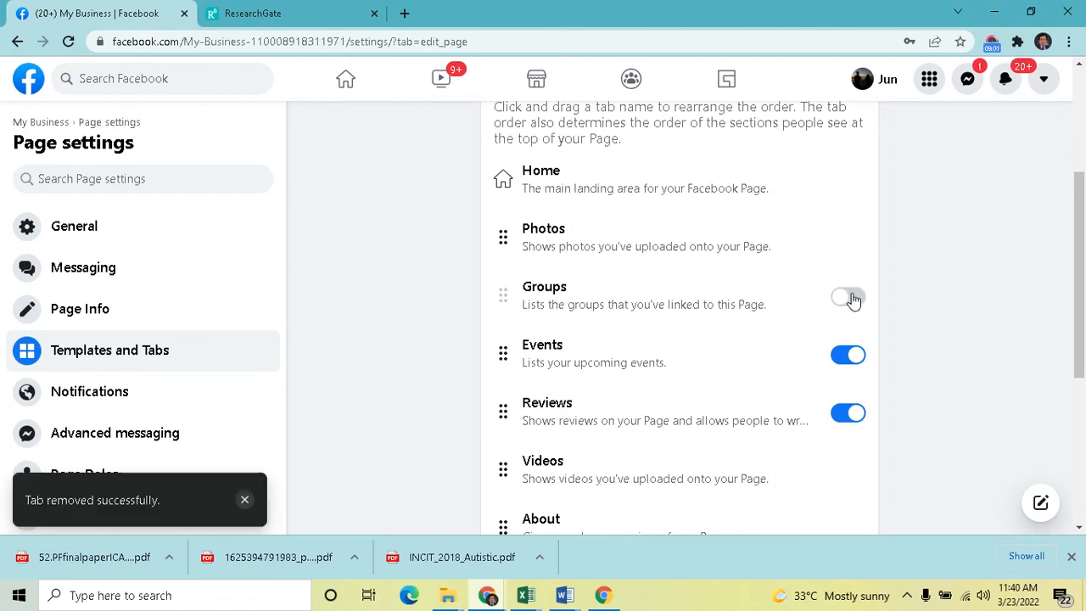
{"action": "left_click", "coordinate": [852, 299]}
{"action": "left_click", "coordinate": [849, 360]}
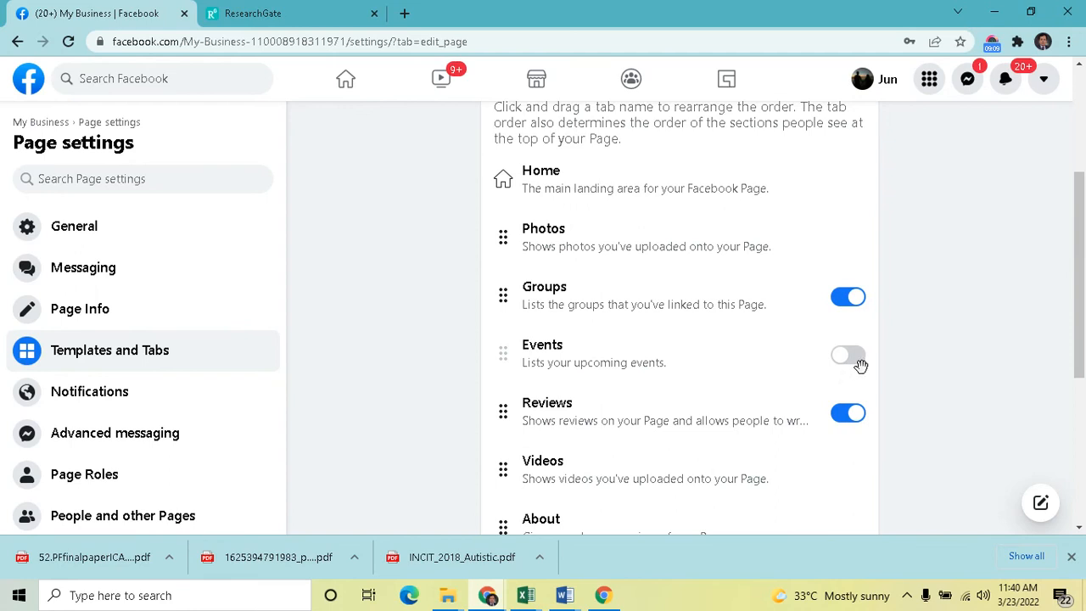
{"action": "left_click", "coordinate": [853, 357]}
Reorder the tabs so Events then Videos follow Photos, ahead of Groups, and return to the My Business page
{"action": "left_click_drag", "start_coordinate": [588, 468], "coordinate": [597, 286]}
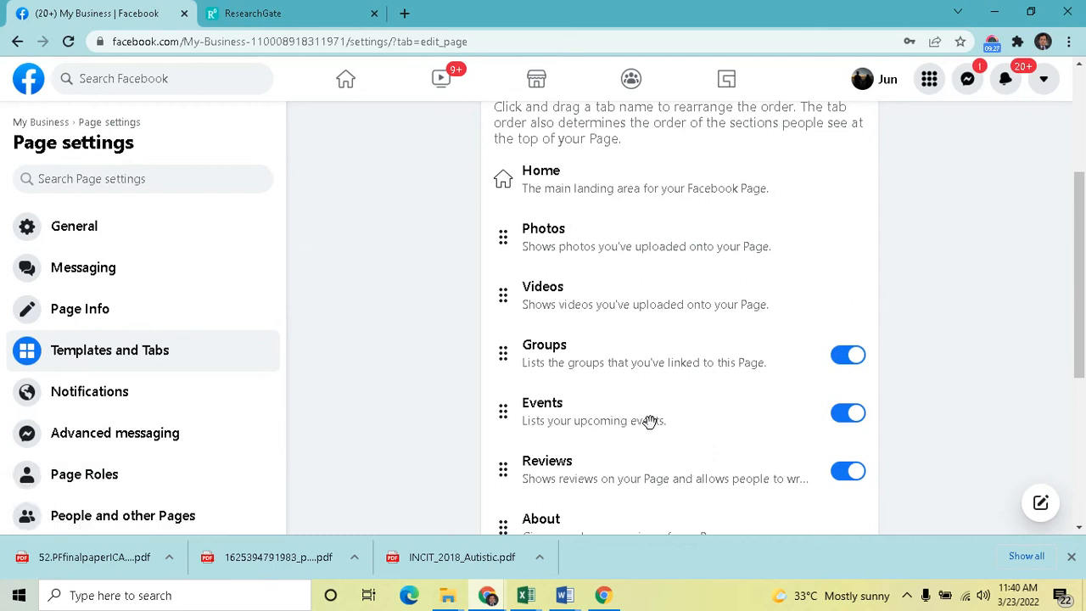
{"action": "left_click_drag", "start_coordinate": [650, 422], "coordinate": [655, 284]}
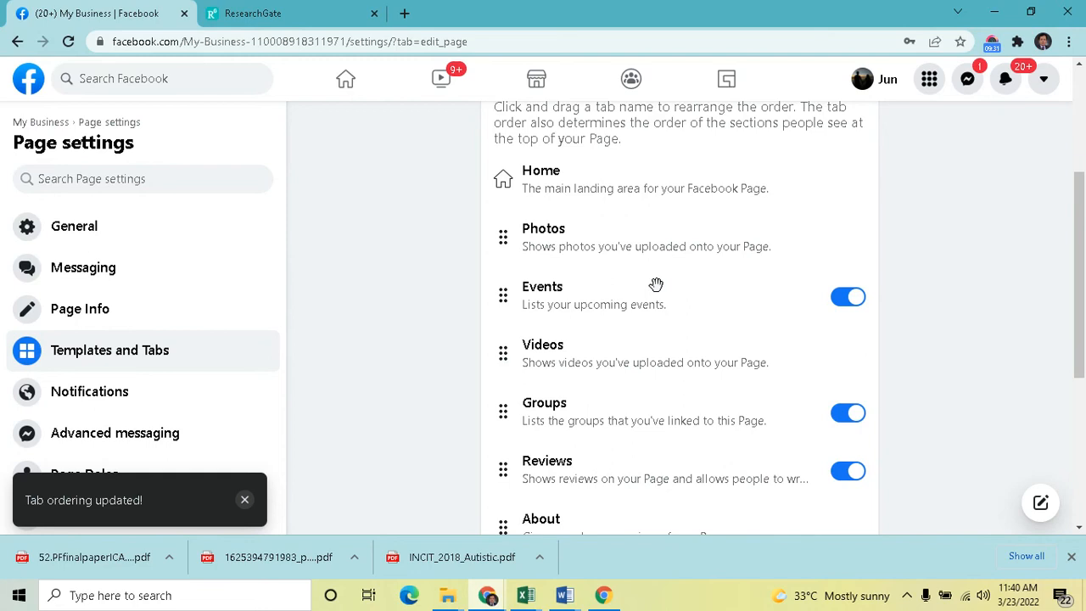
{"action": "scroll", "coordinate": [1067, 291], "scroll_direction": "up", "scroll_amount": 1}
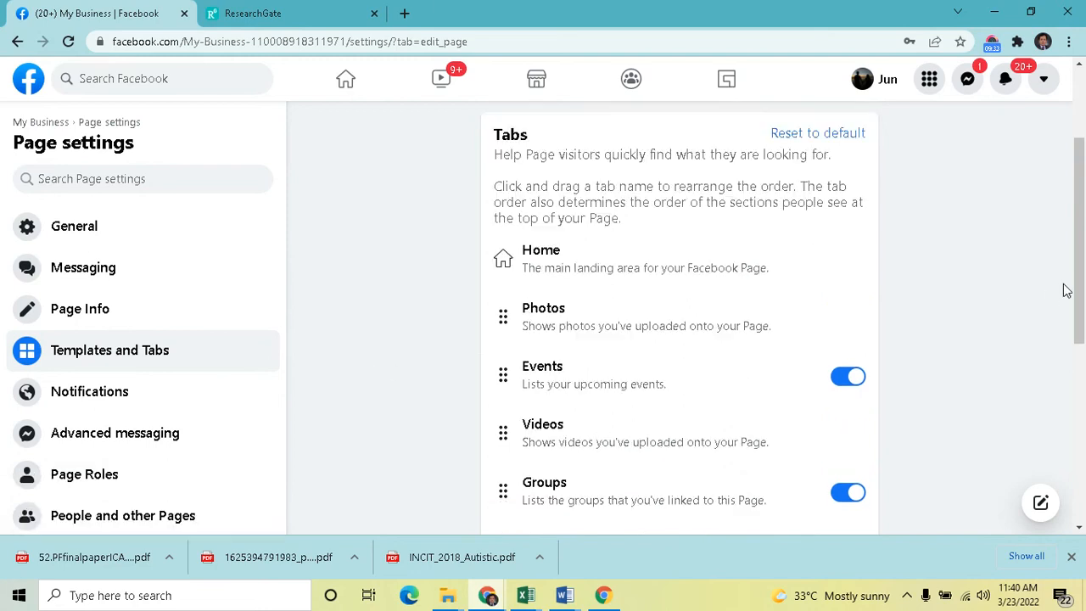
{"action": "scroll", "coordinate": [1066, 288], "scroll_direction": "up", "scroll_amount": 2}
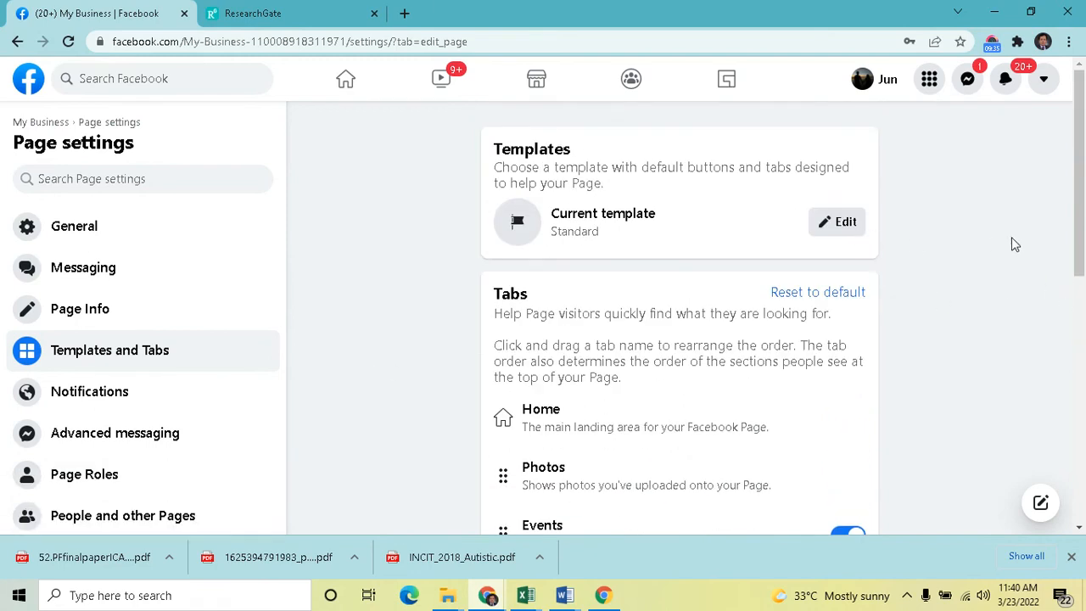
{"action": "mouse_move", "coordinate": [1080, 235]}
{"action": "left_mouse_down"}
{"action": "mouse_move", "coordinate": [1081, 357]}
{"action": "mouse_move", "coordinate": [1083, 246]}
{"action": "left_mouse_up"}
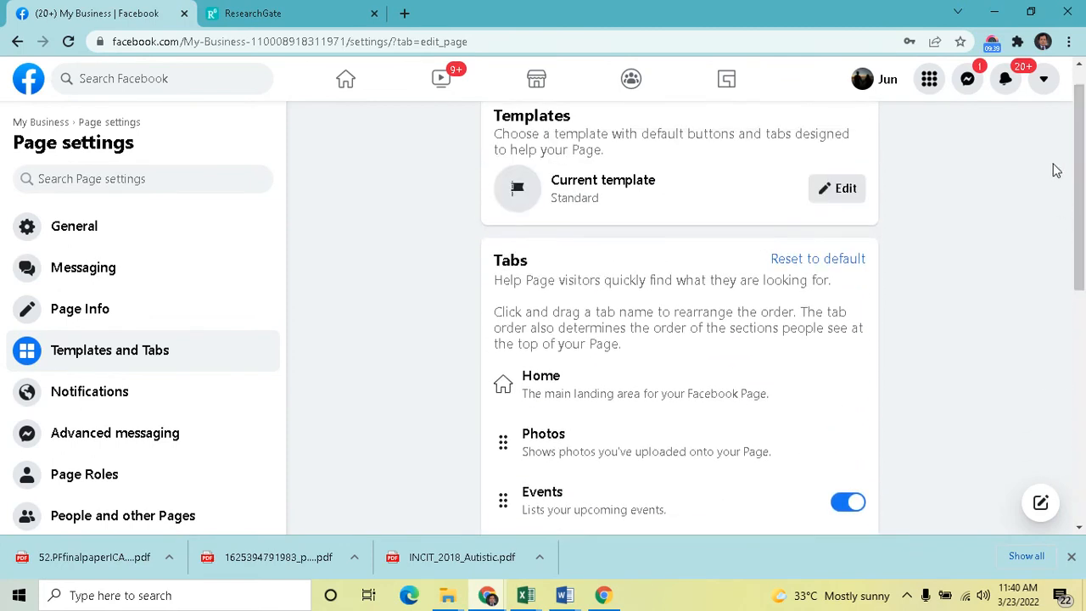
{"action": "left_click_drag", "start_coordinate": [1080, 267], "coordinate": [1079, 330]}
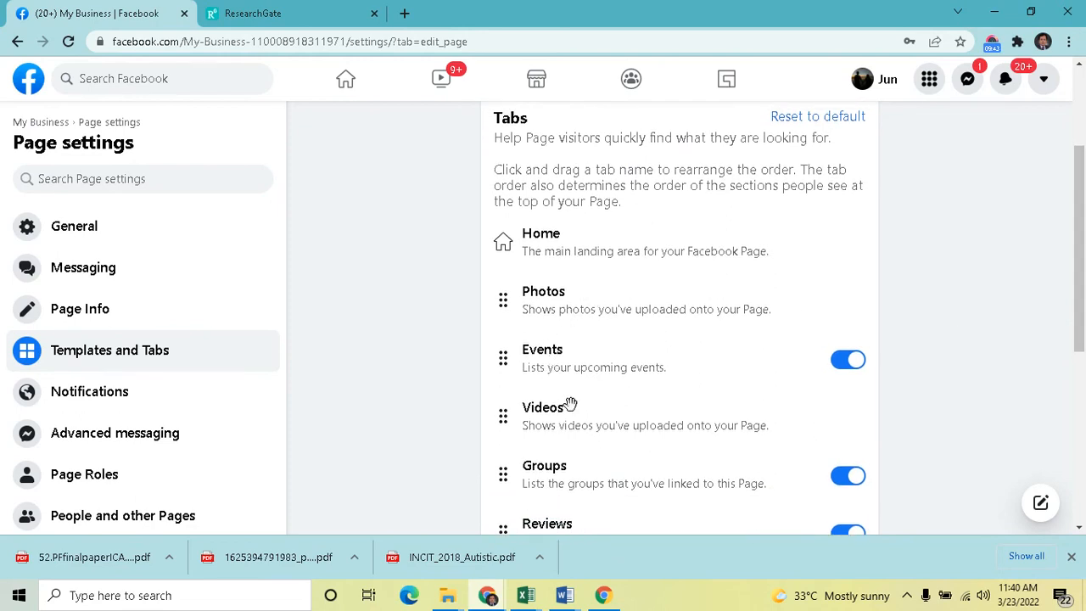
{"action": "left_click_drag", "start_coordinate": [1079, 327], "coordinate": [1073, 258]}
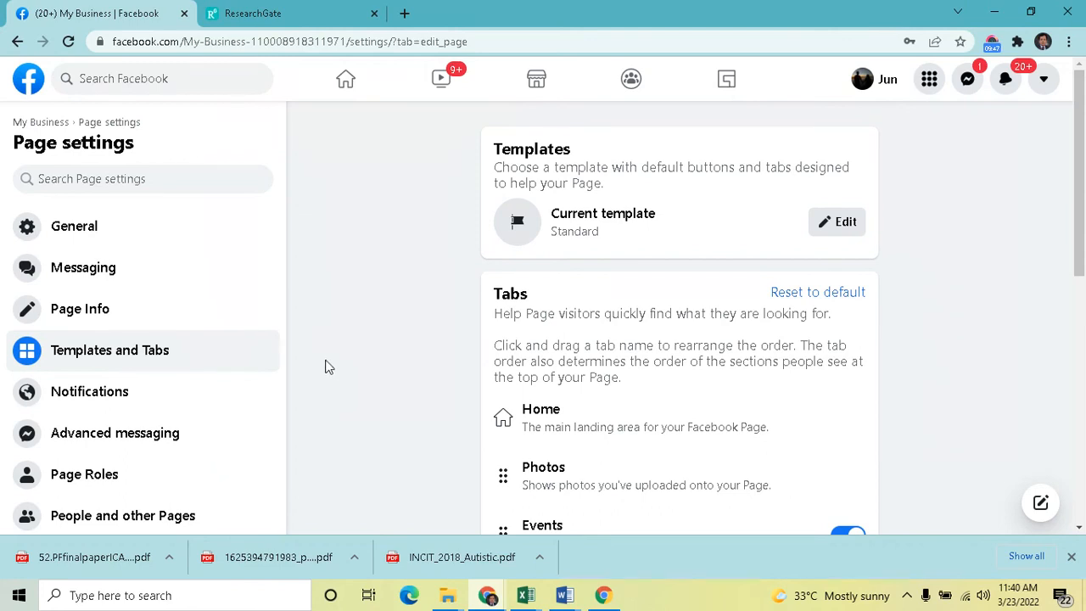
{"action": "left_click", "coordinate": [41, 123]}
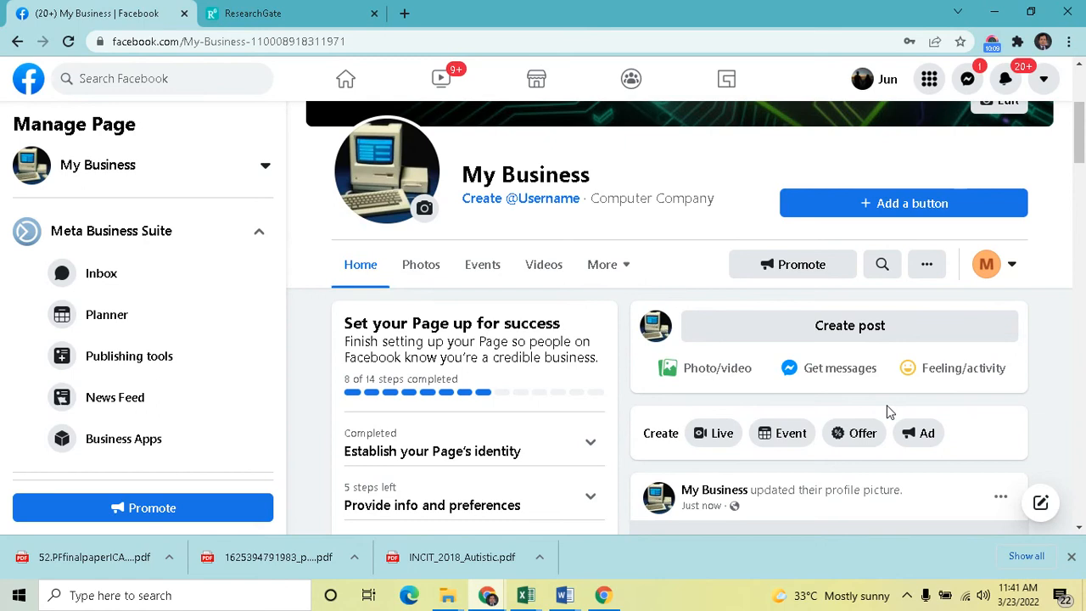
Add a Send Email action button to the page using the business's email address
{"action": "scroll", "coordinate": [888, 412], "scroll_direction": "up", "scroll_amount": 2}
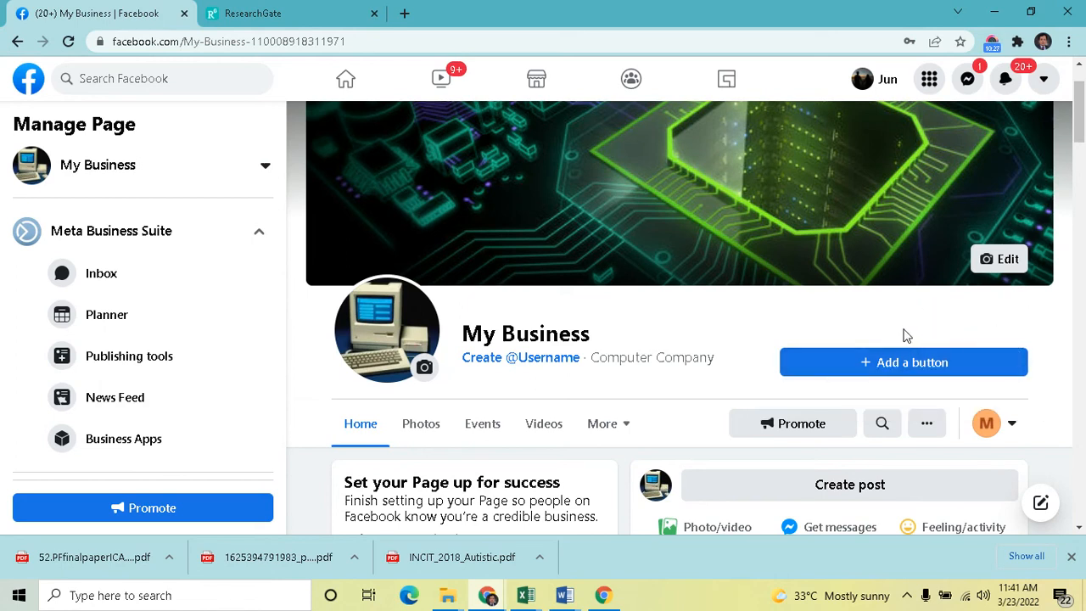
{"action": "left_click", "coordinate": [896, 361]}
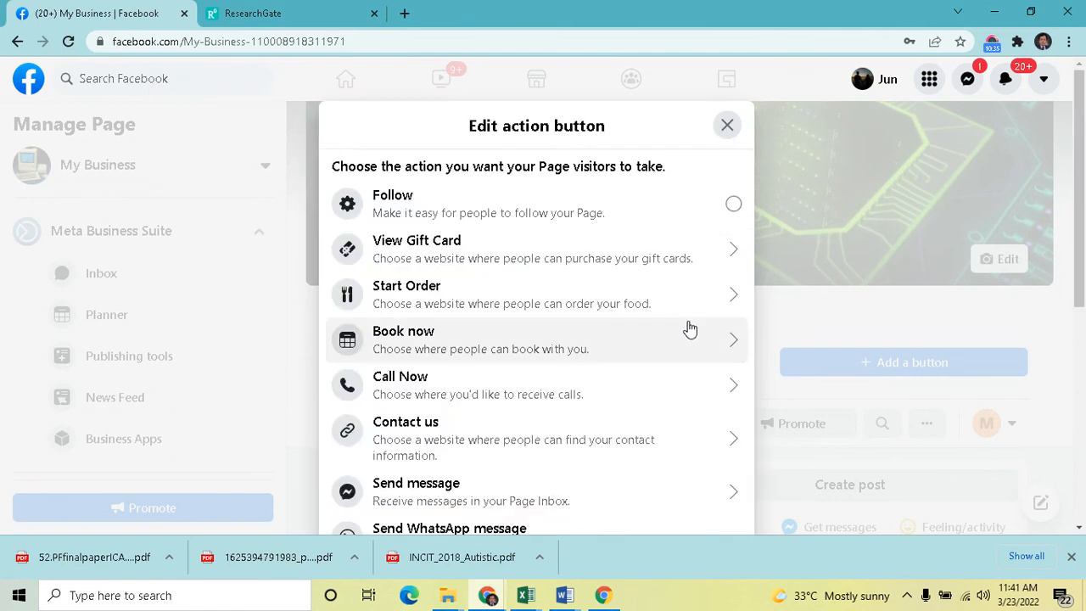
{"action": "scroll", "coordinate": [589, 280], "scroll_direction": "down", "scroll_amount": 5}
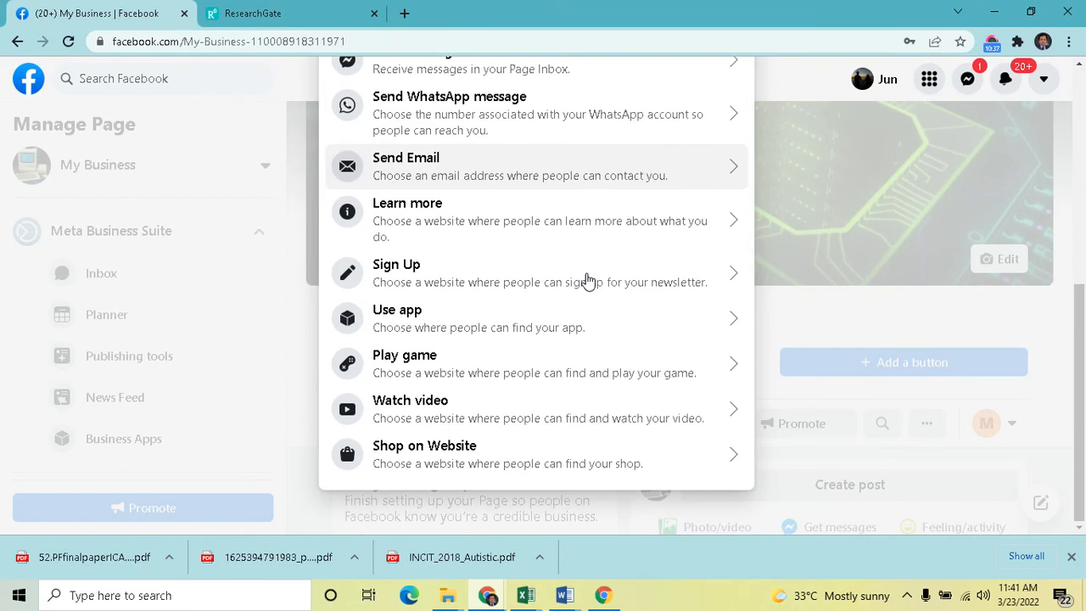
{"action": "scroll", "coordinate": [589, 280], "scroll_direction": "up", "scroll_amount": 5}
{"action": "scroll", "coordinate": [589, 280], "scroll_direction": "down", "scroll_amount": 2}
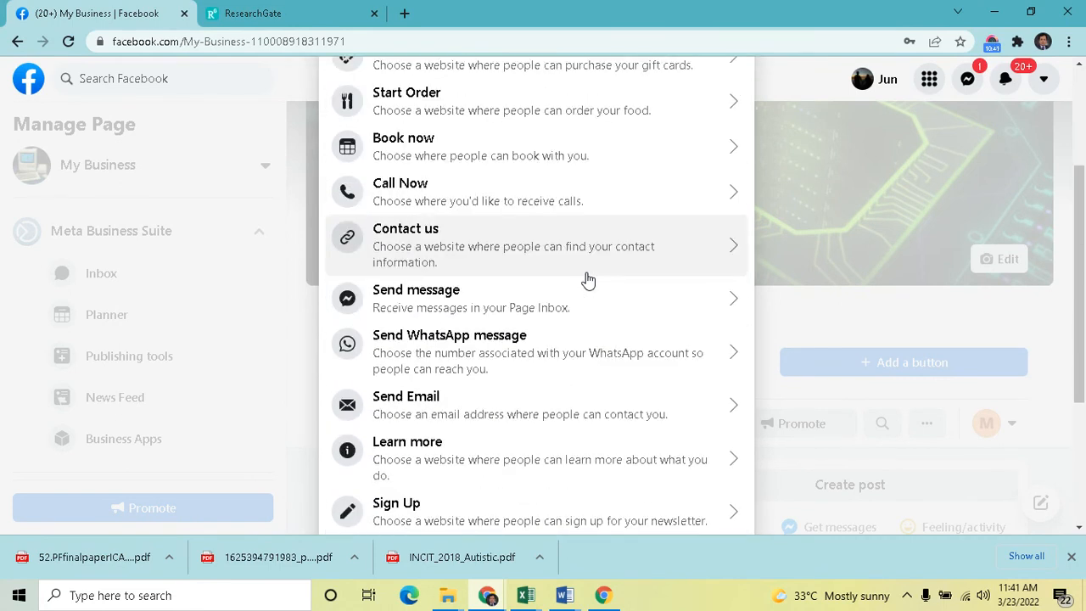
{"action": "left_click", "coordinate": [428, 413]}
{"action": "left_click", "coordinate": [420, 277]}
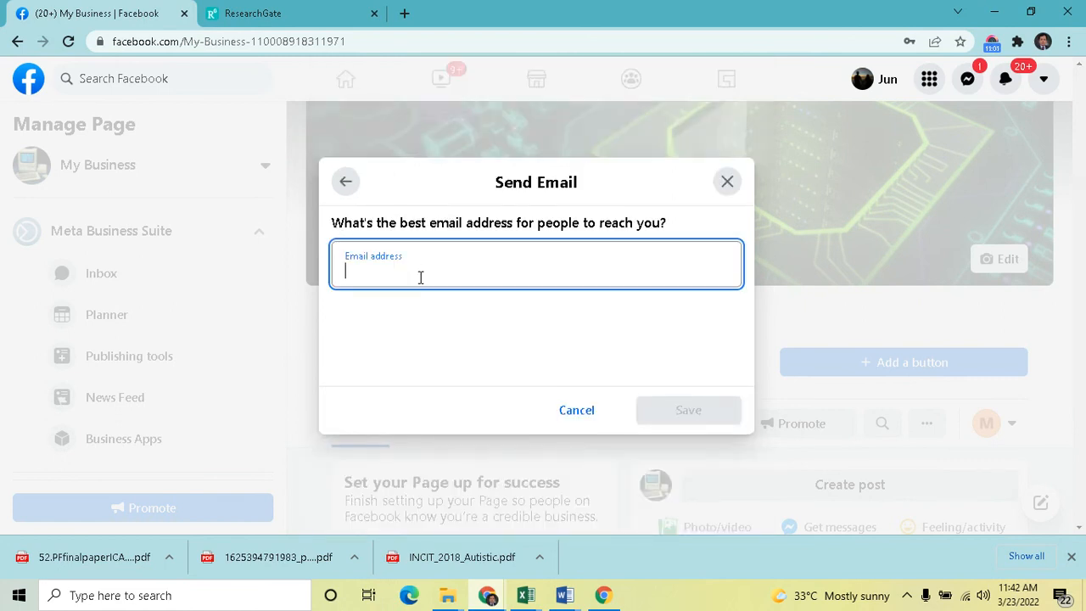
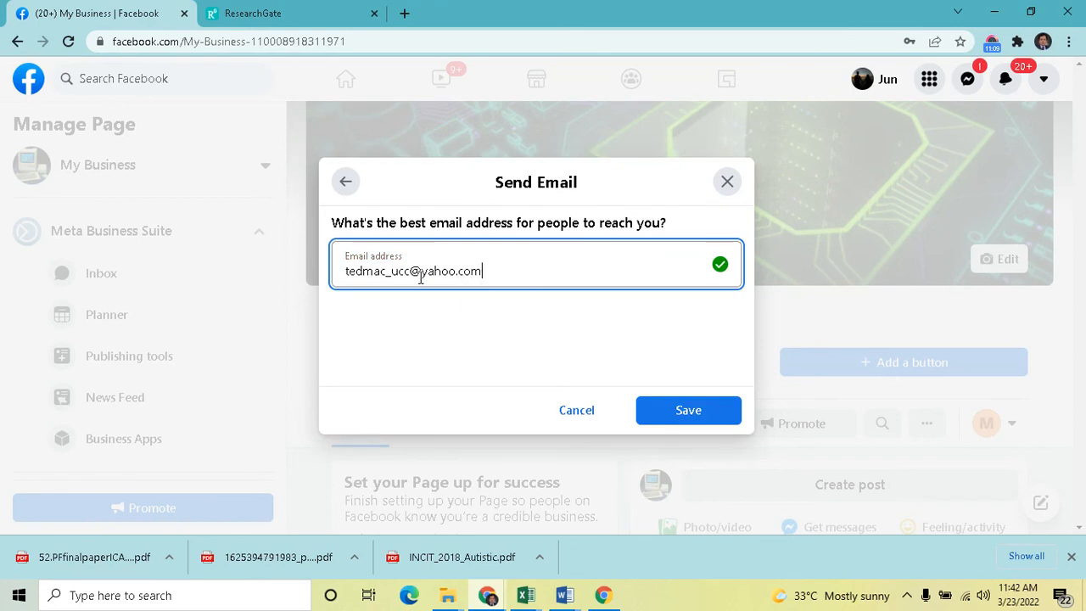
{"action": "left_click", "coordinate": [681, 419]}
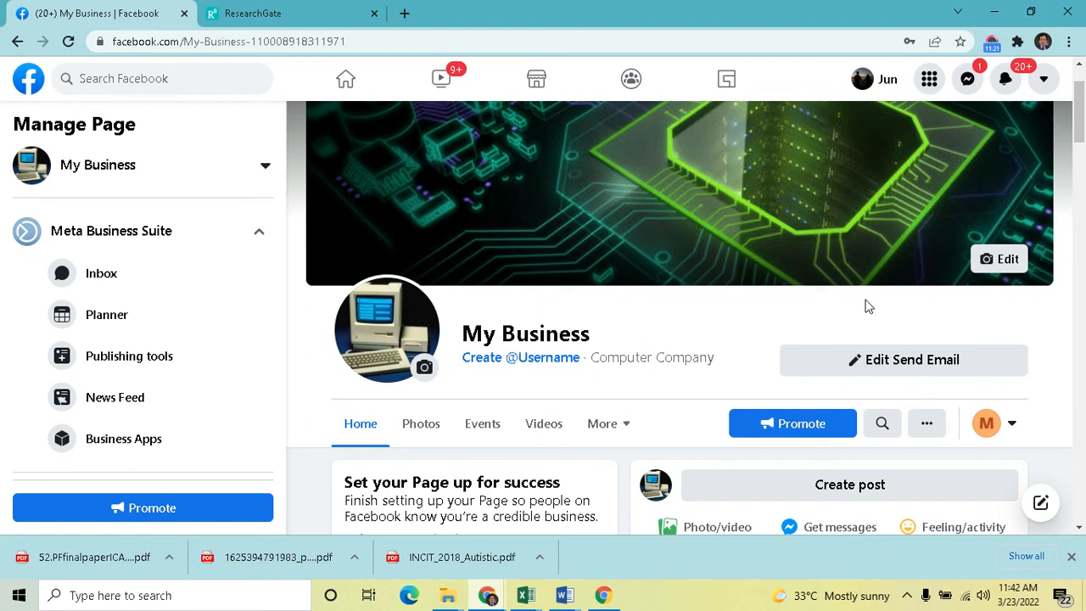
Change the page's action button to Start Order, with sample.com as the ordering website
{"action": "left_click", "coordinate": [952, 365]}
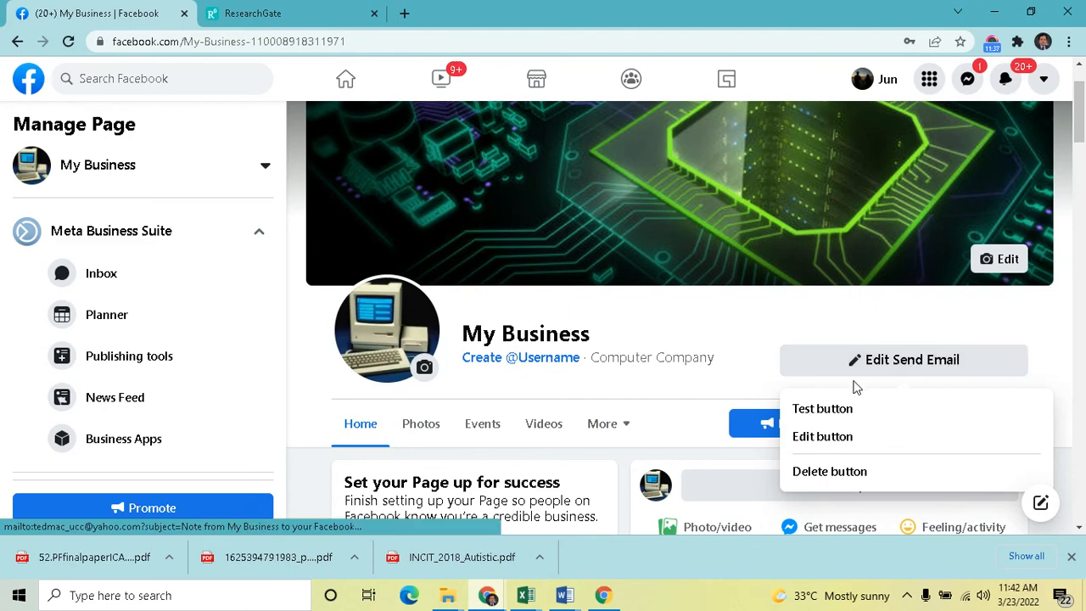
{"action": "left_click", "coordinate": [833, 447]}
{"action": "scroll", "coordinate": [492, 297], "scroll_direction": "down", "scroll_amount": 3}
{"action": "scroll", "coordinate": [551, 351], "scroll_direction": "down", "scroll_amount": 1}
{"action": "scroll", "coordinate": [552, 353], "scroll_direction": "up", "scroll_amount": 2}
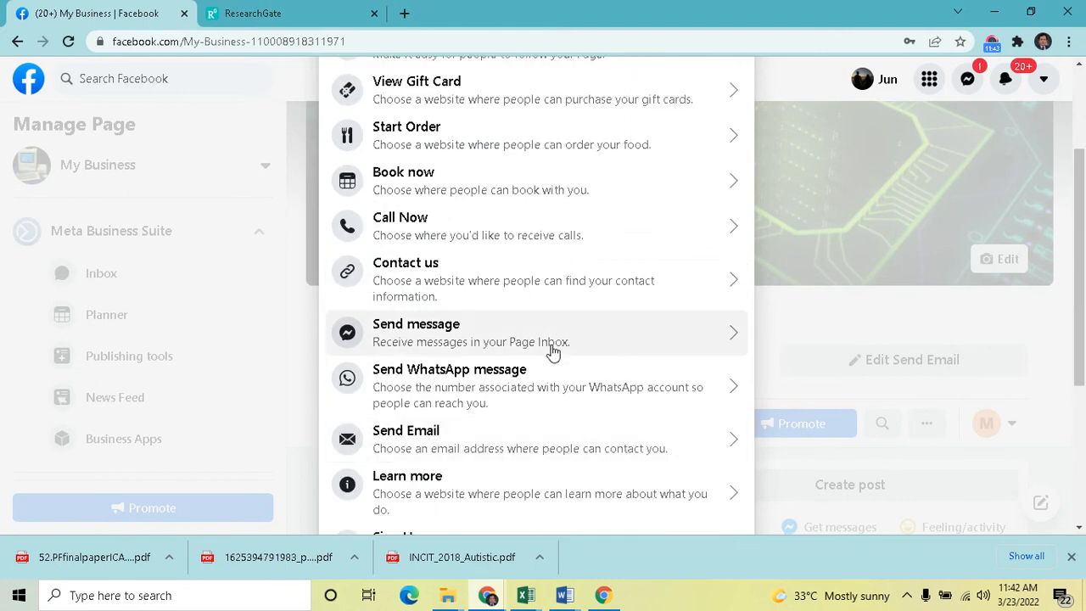
{"action": "left_click", "coordinate": [463, 146]}
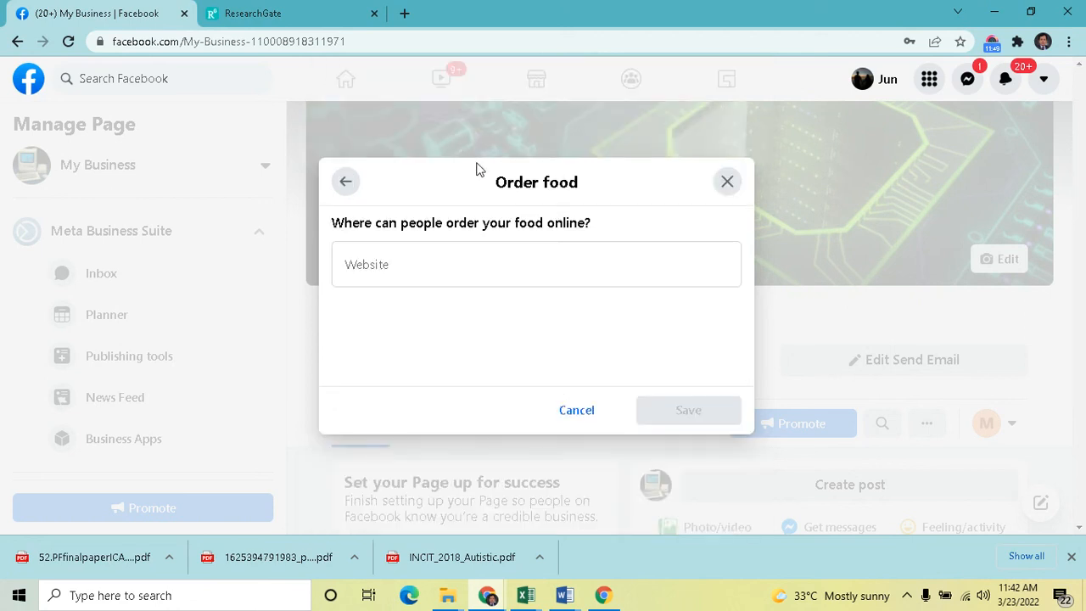
{"action": "left_click", "coordinate": [438, 257]}
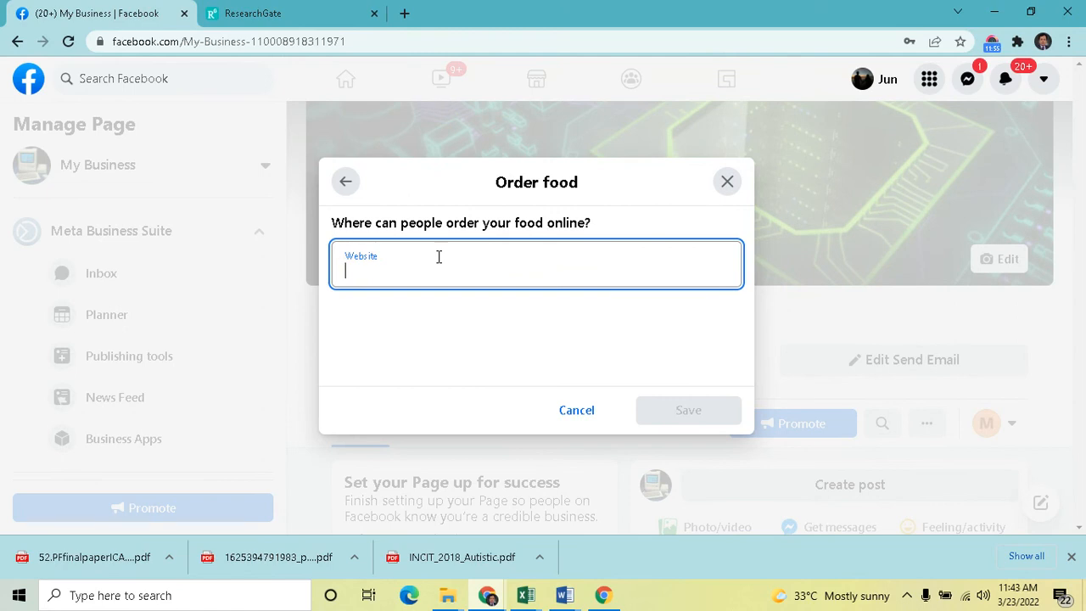
{"action": "type", "text": "sampe"}
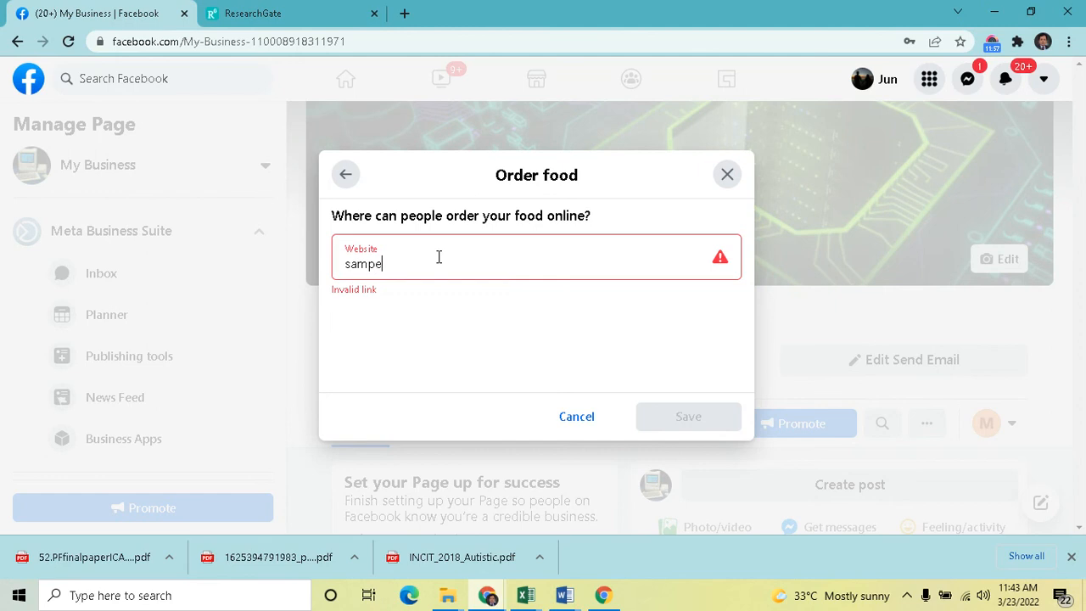
{"action": "key", "text": "BackSpace"}
{"action": "type", "text": "le.com"}
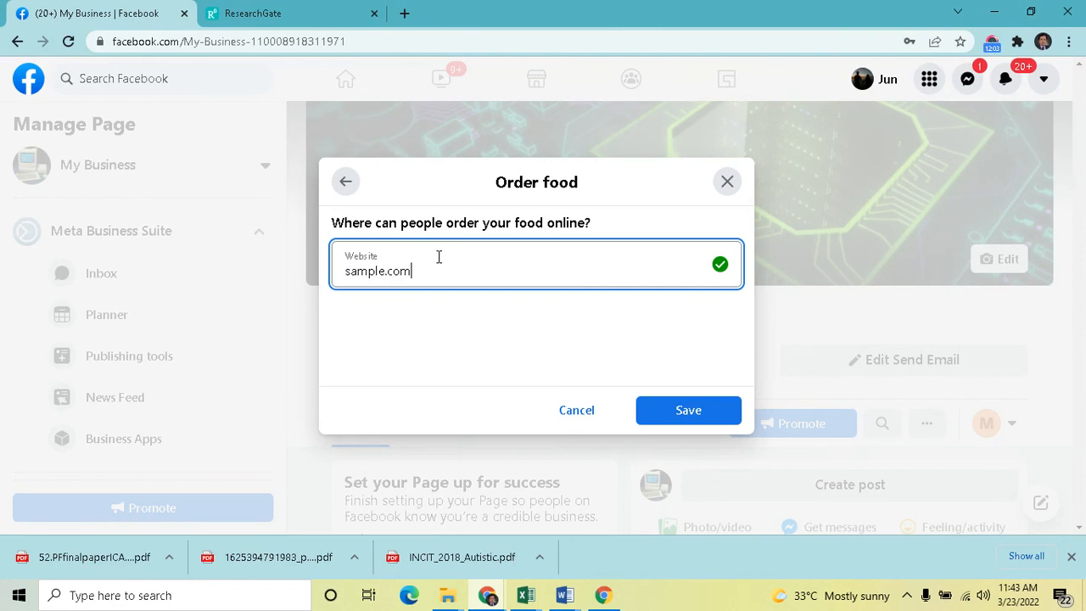
{"action": "left_click", "coordinate": [660, 420]}
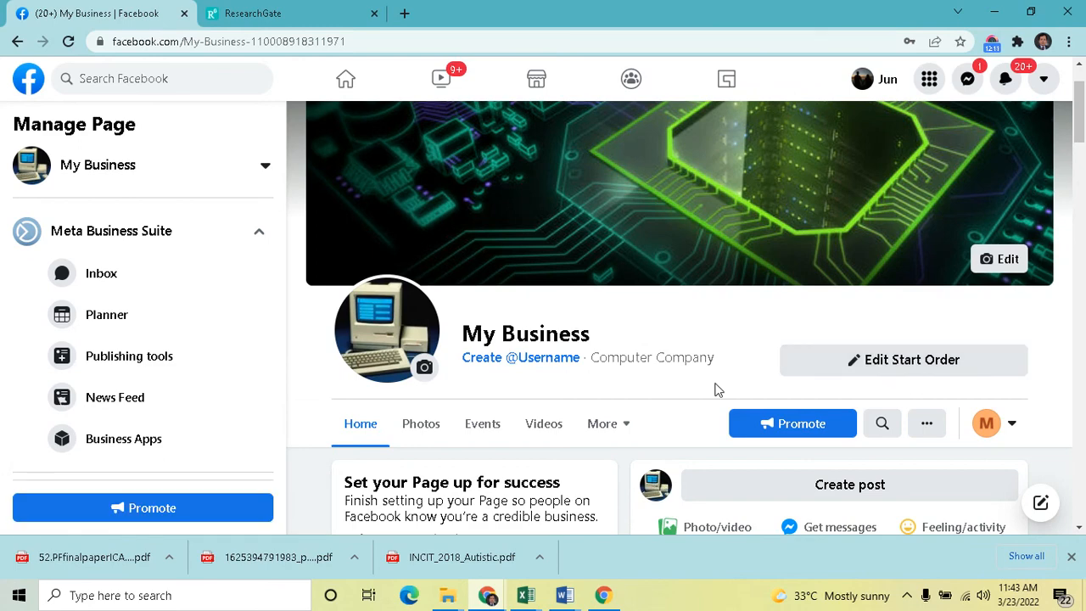
{"action": "scroll", "coordinate": [717, 388], "scroll_direction": "down", "scroll_amount": 3}
{"action": "scroll", "coordinate": [855, 425], "scroll_direction": "up", "scroll_amount": 4}
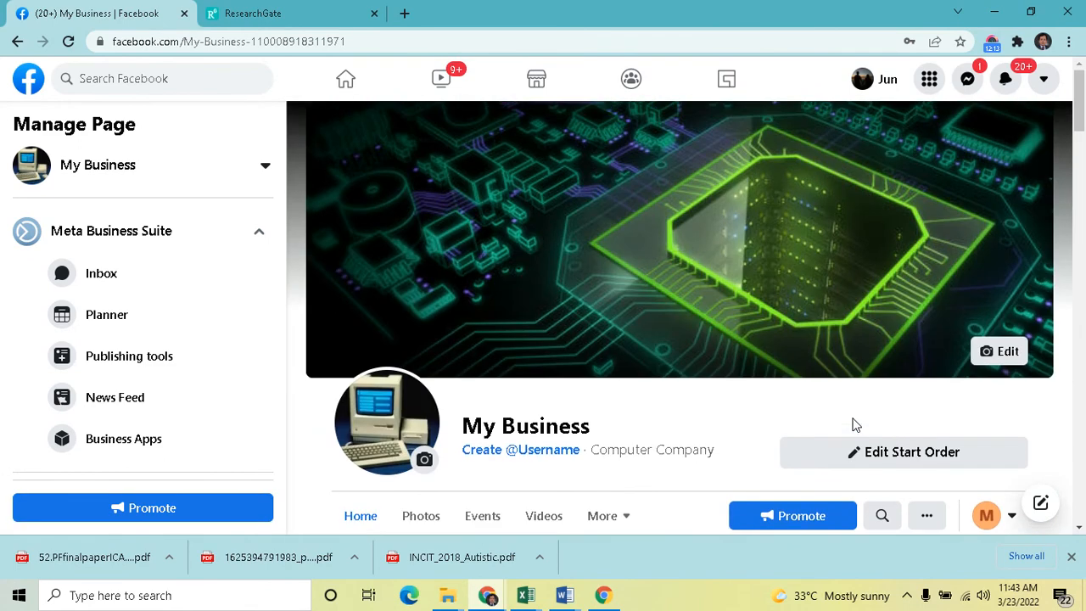
{"action": "scroll", "coordinate": [852, 424], "scroll_direction": "down", "scroll_amount": 2}
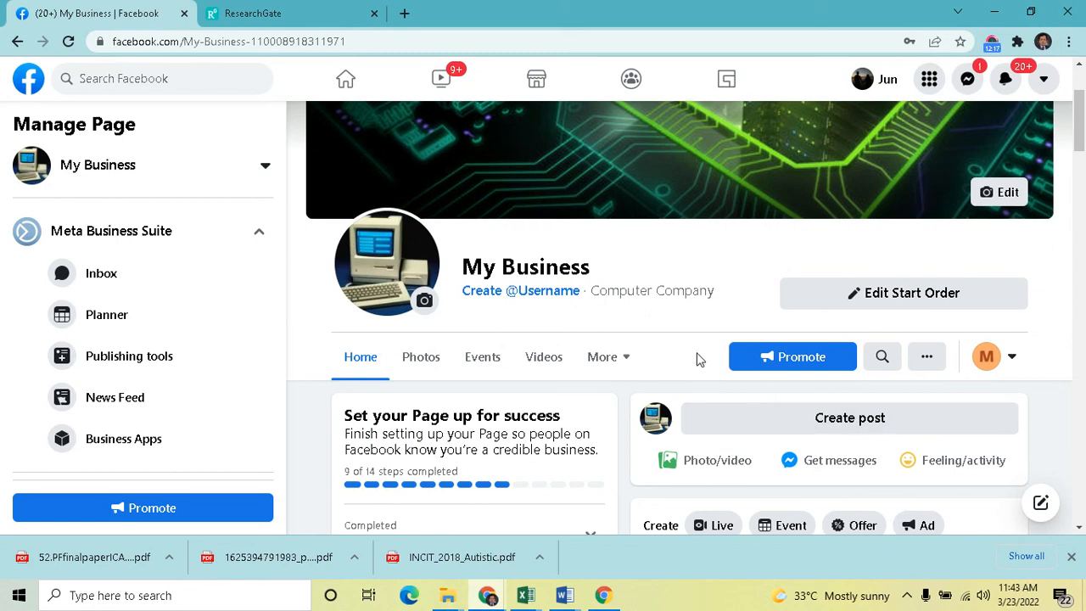
{"action": "scroll", "coordinate": [720, 347], "scroll_direction": "up", "scroll_amount": 2}
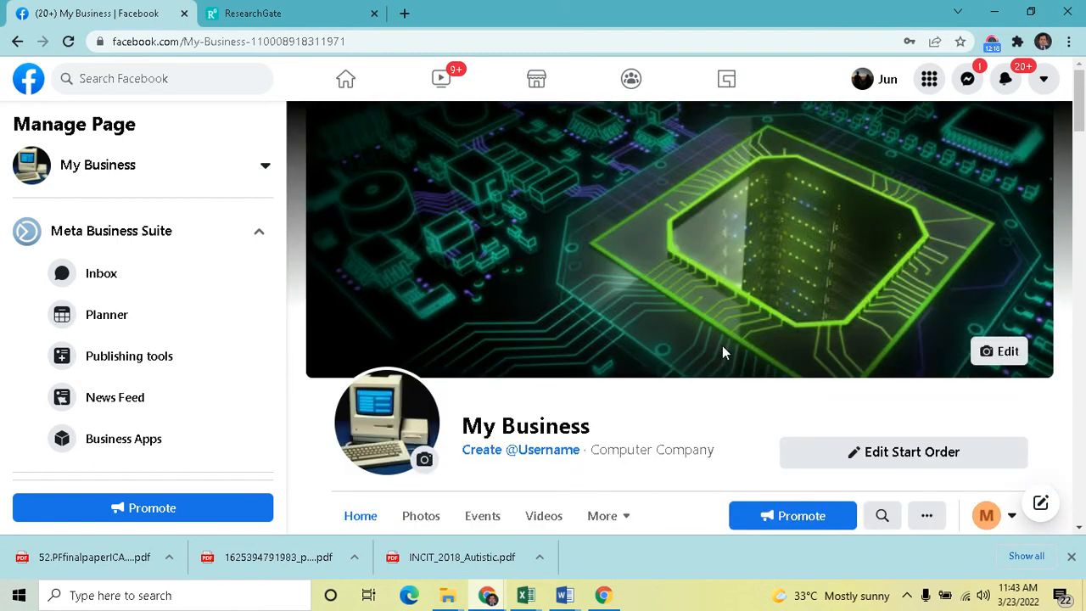
{"action": "left_click", "coordinate": [994, 42]}
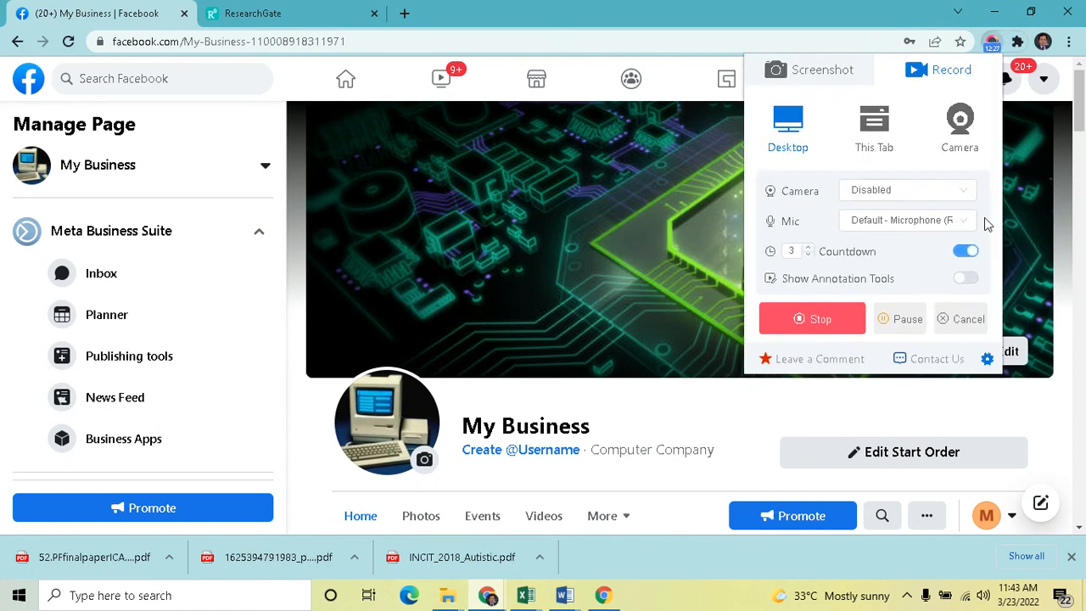